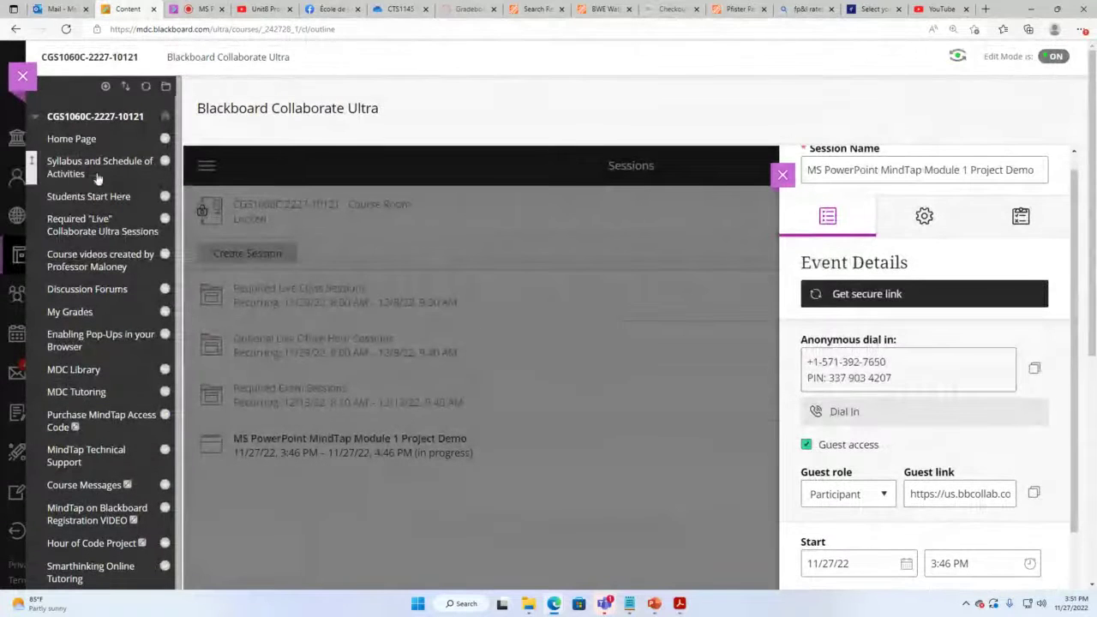
Launch the MindTap course from the Students Start Here page, continuing past the blocked pop-up through the launch link.
click(90, 197)
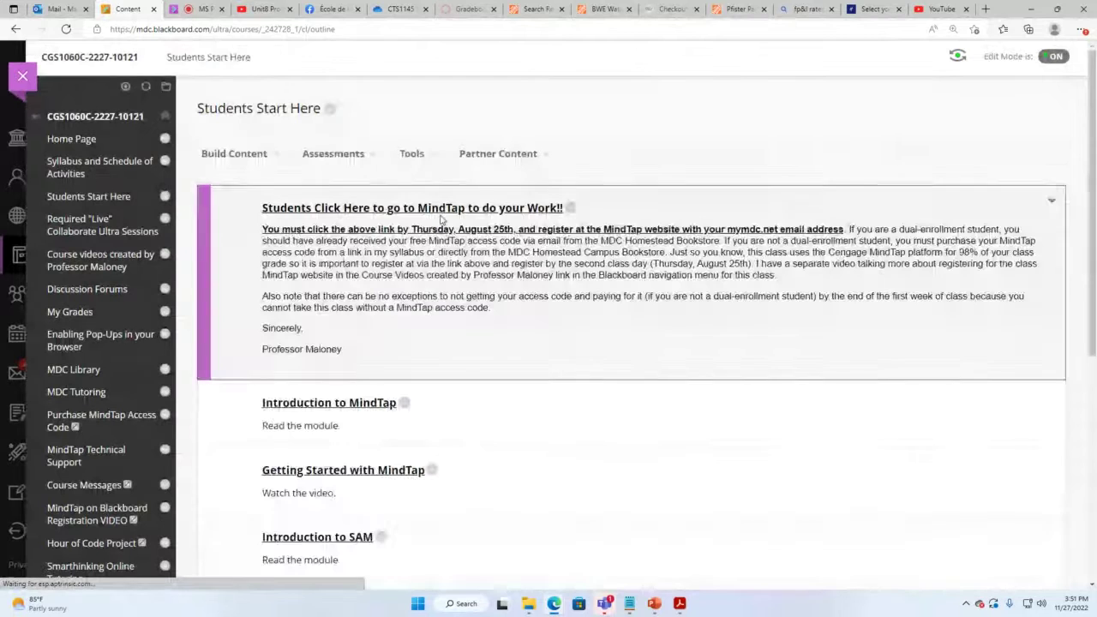
click(489, 208)
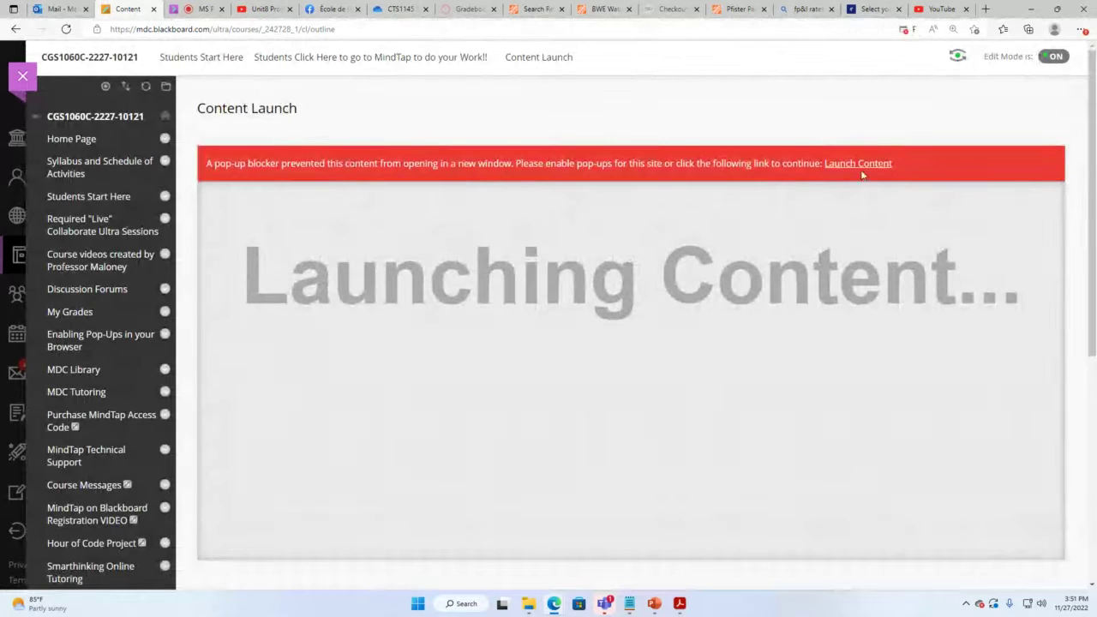
click(859, 163)
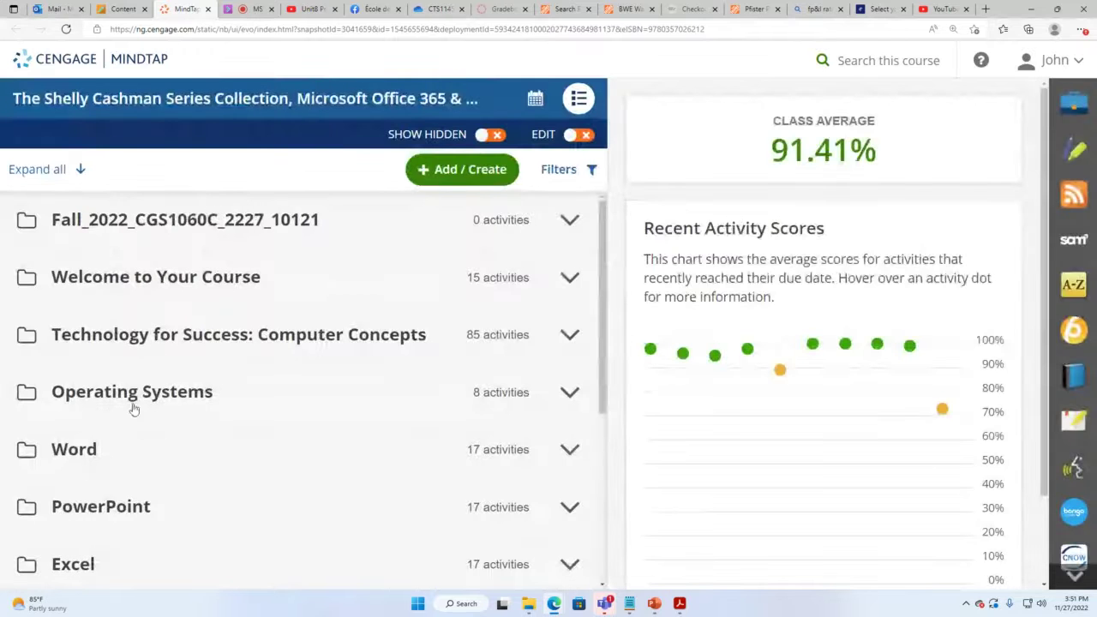
Expand the PowerPoint folder and its Modules 1, 2 and 3 to review the assigned activities and their due dates.
scroll(138, 411, down, 2)
click(103, 392)
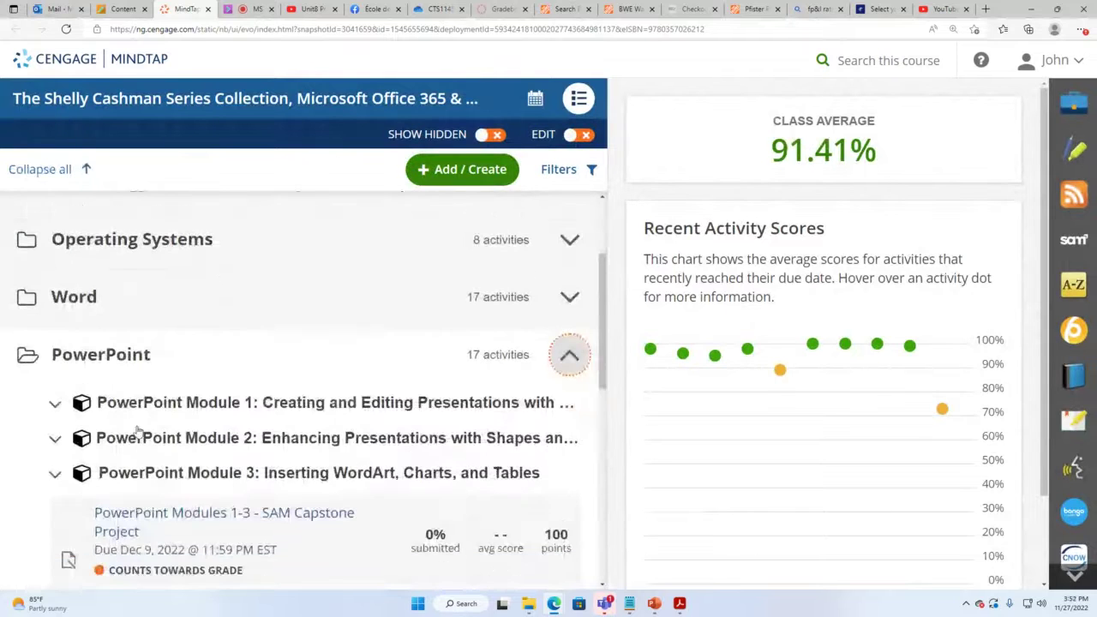
click(182, 380)
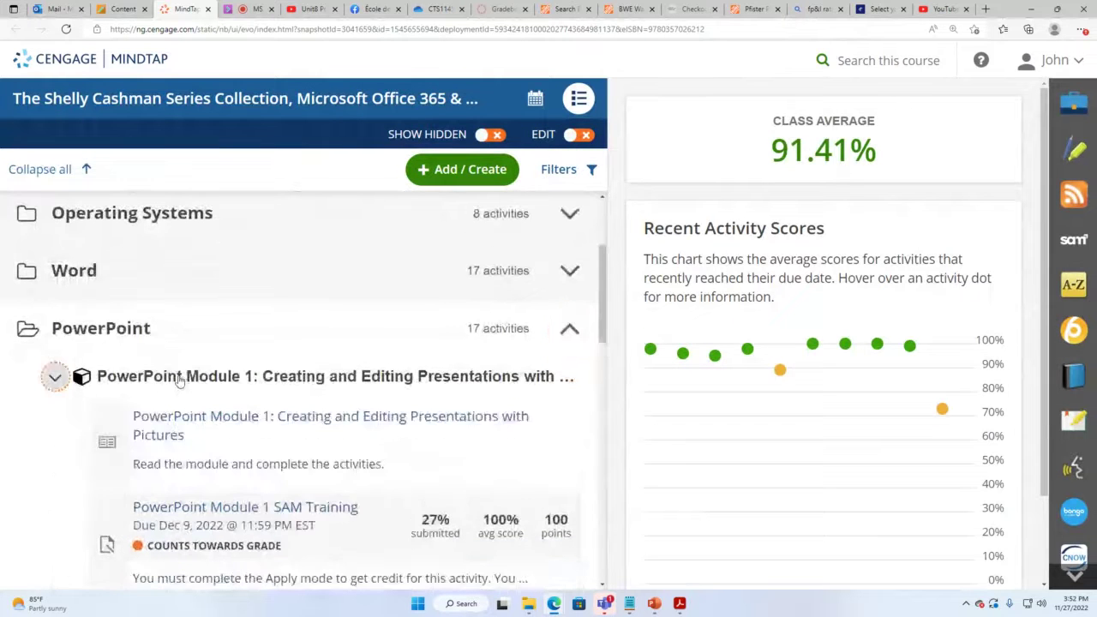
scroll(214, 428, down, 1)
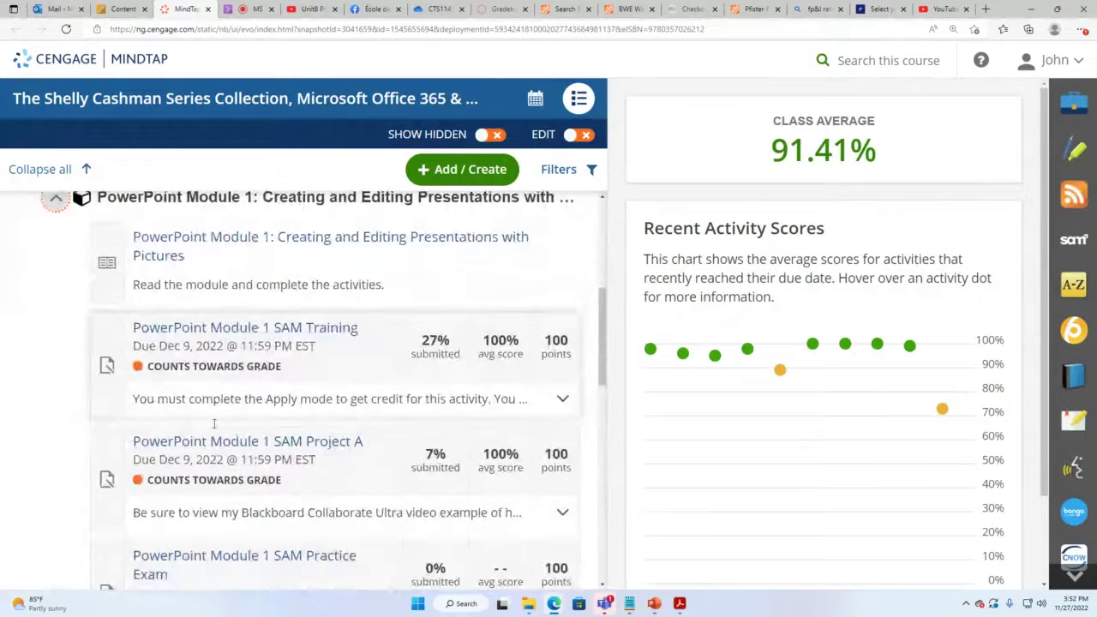
scroll(206, 458, down, 3)
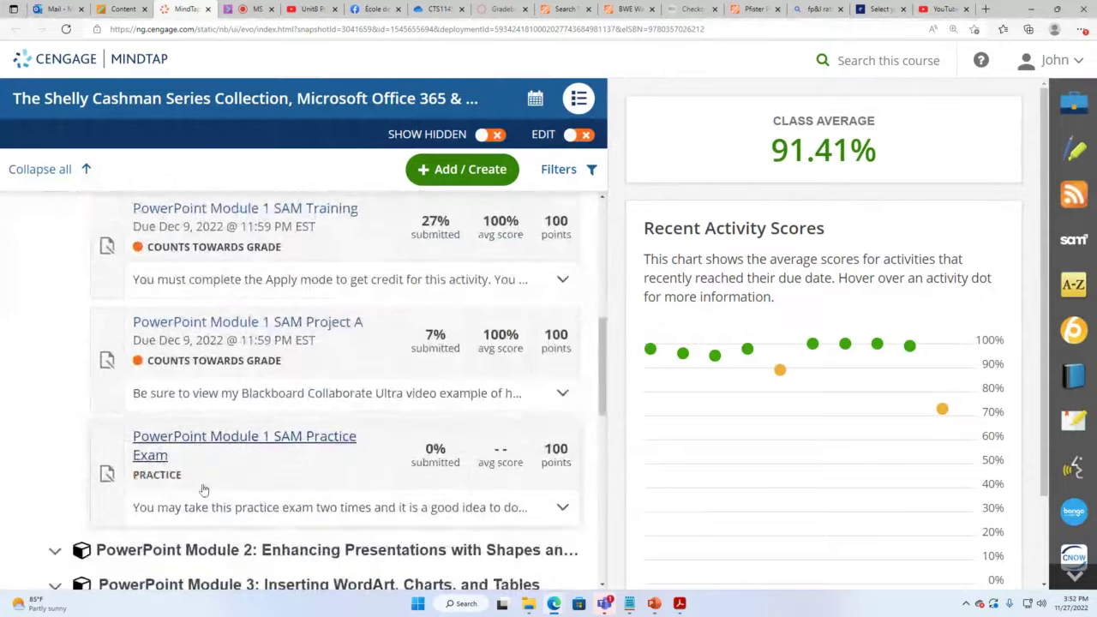
scroll(214, 442, down, 5)
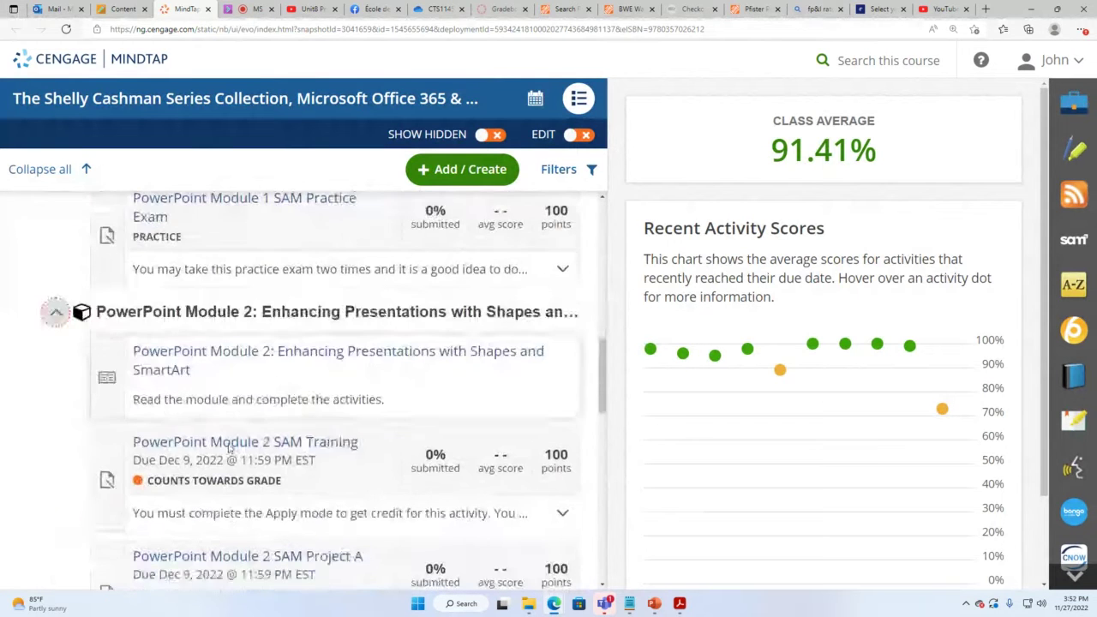
scroll(191, 424, down, 6)
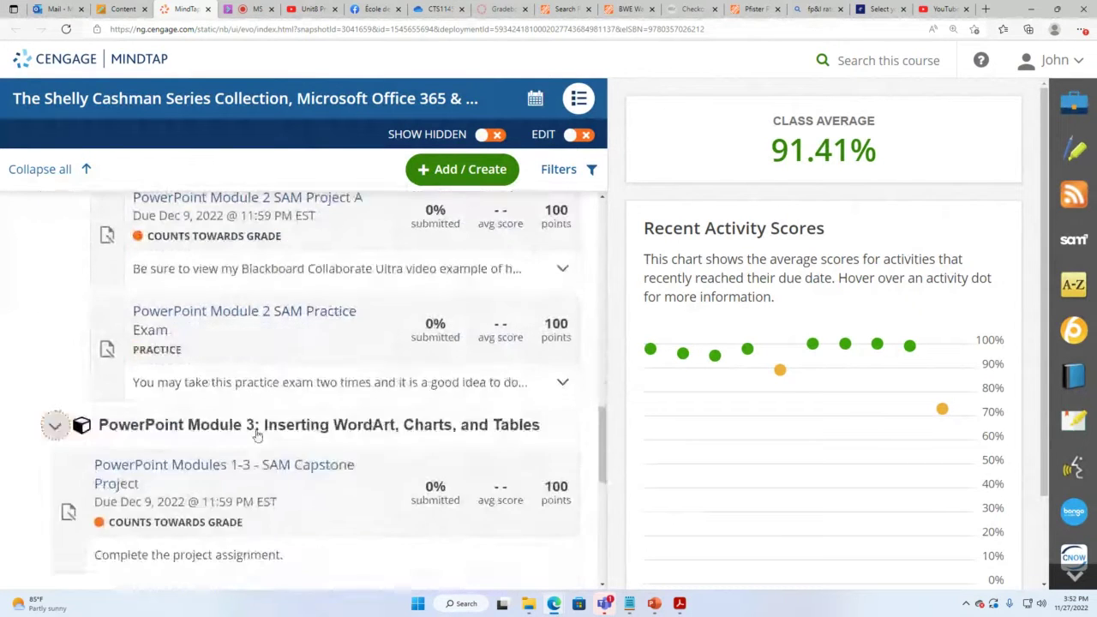
scroll(253, 436, down, 7)
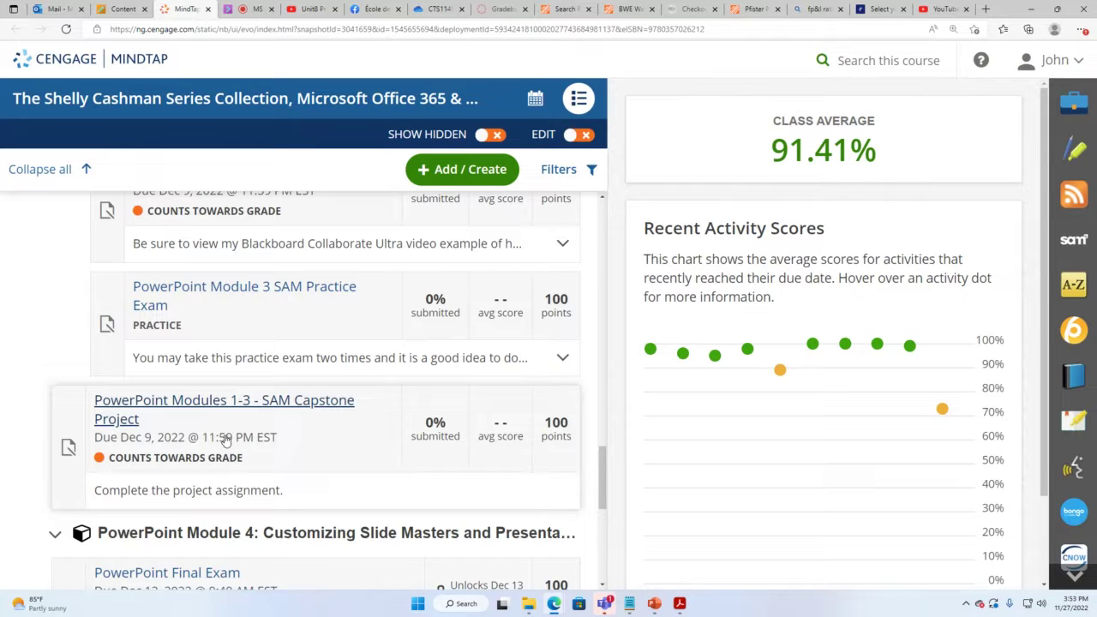
Check the late submission terms for the Word Modules 1-3 capstone and the Word Module 2 training and project, then collapse Module 2.
scroll(225, 439, up, 5)
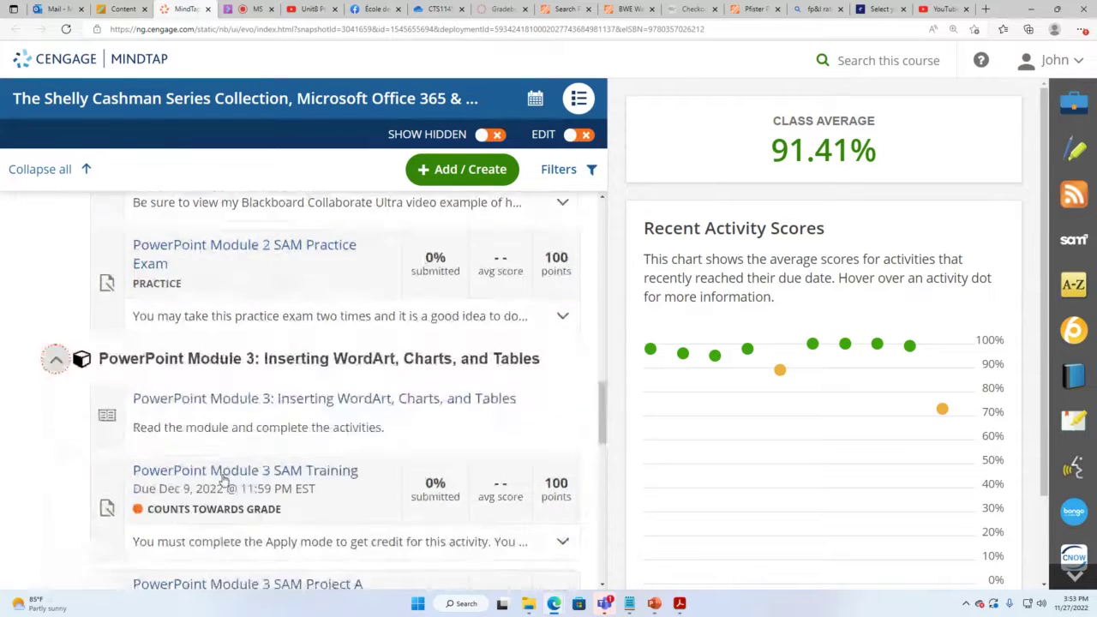
scroll(223, 482, up, 15)
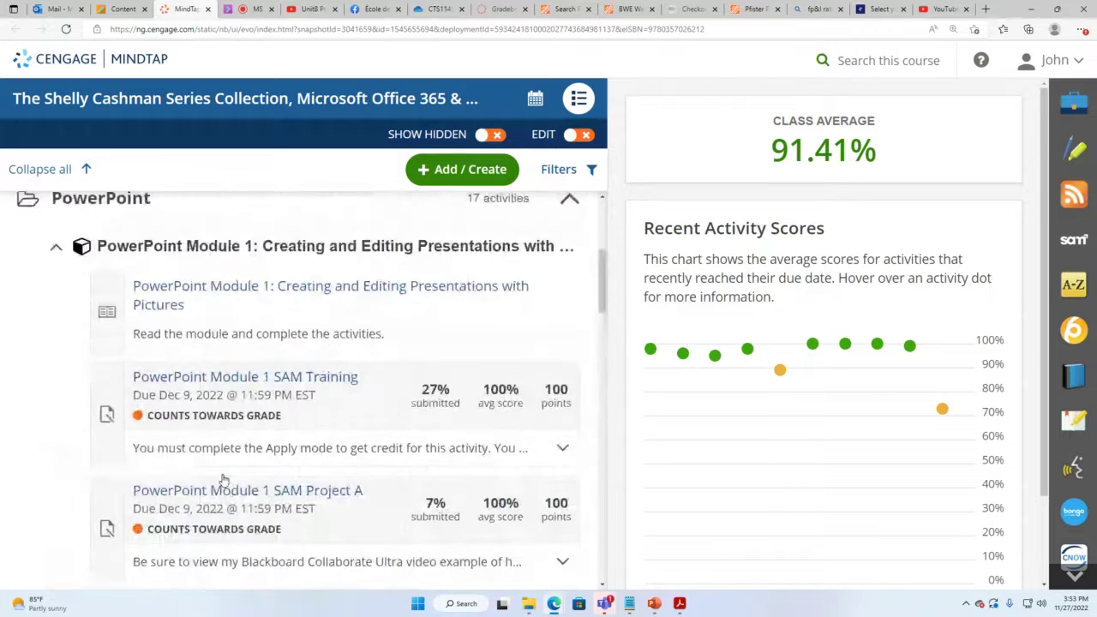
click(82, 459)
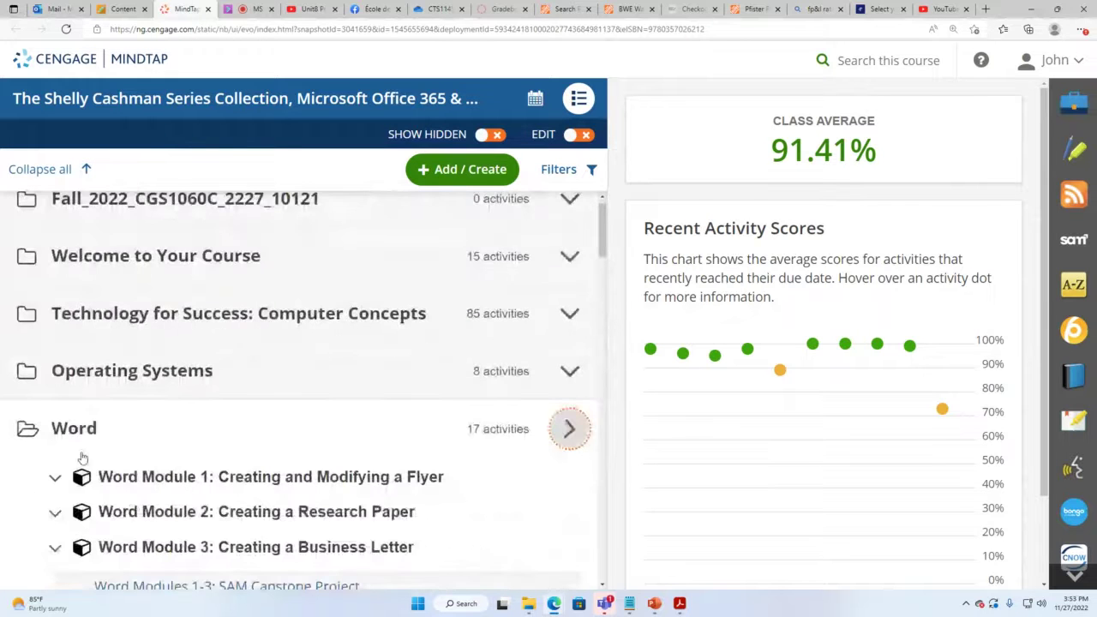
scroll(82, 458, down, 2)
mouse_move(268, 457)
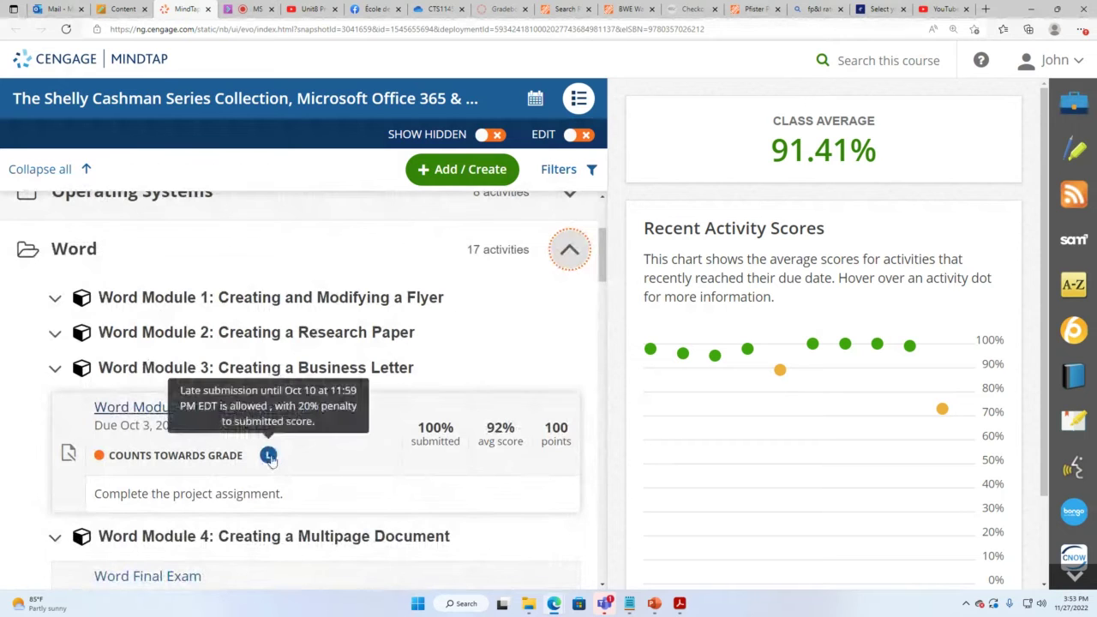
click(55, 332)
scroll(283, 338, down, 2)
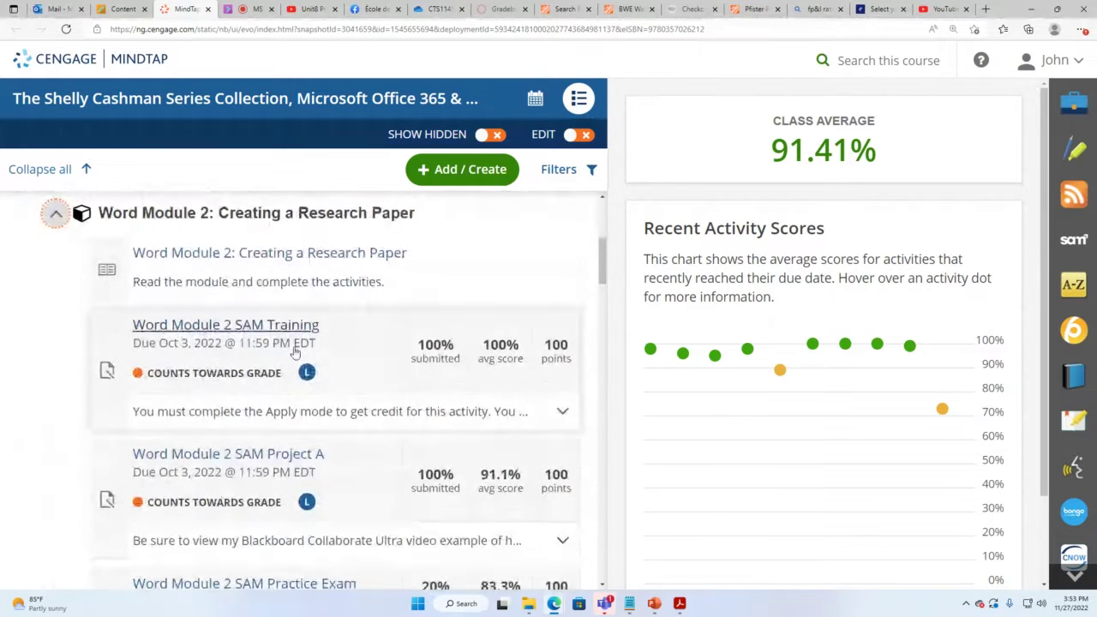
mouse_move(307, 375)
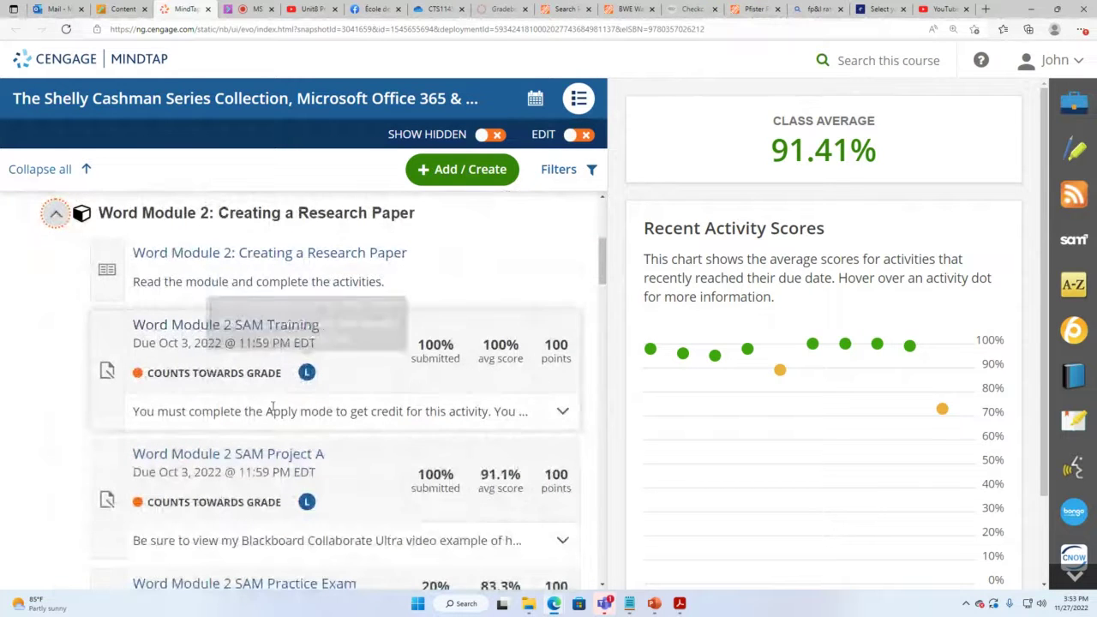
mouse_move(305, 504)
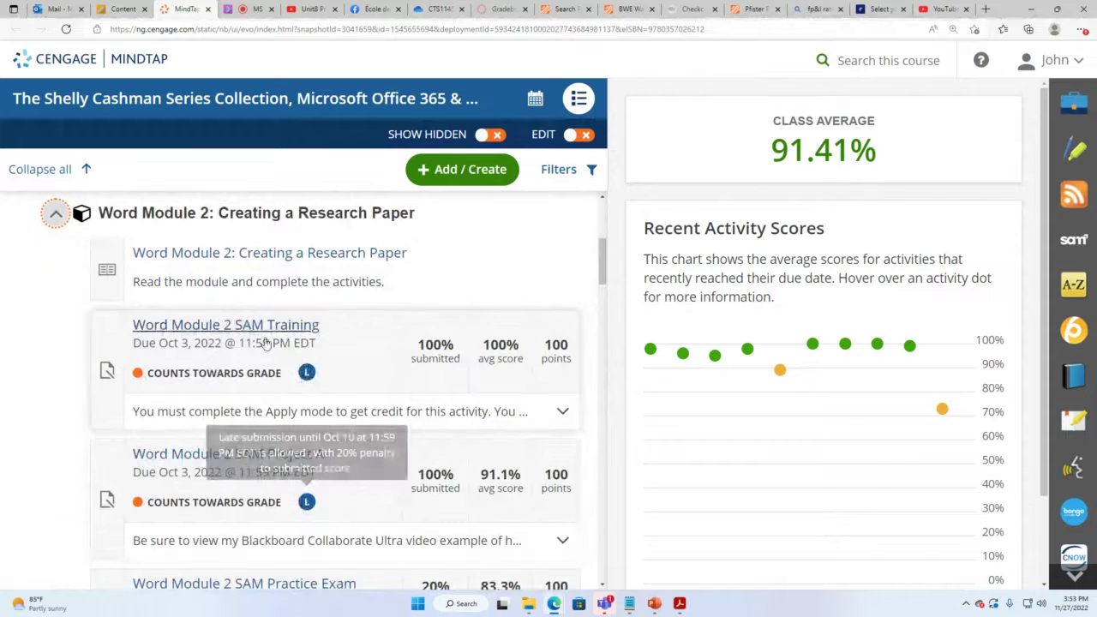
click(54, 213)
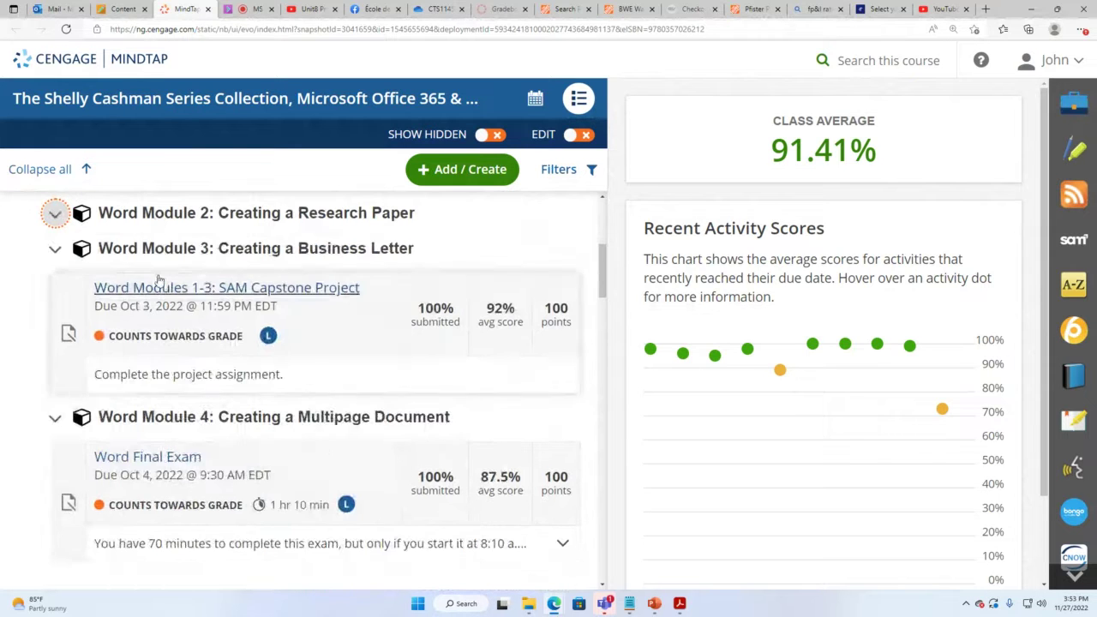
scroll(161, 291, up, 3)
scroll(169, 341, up, 1)
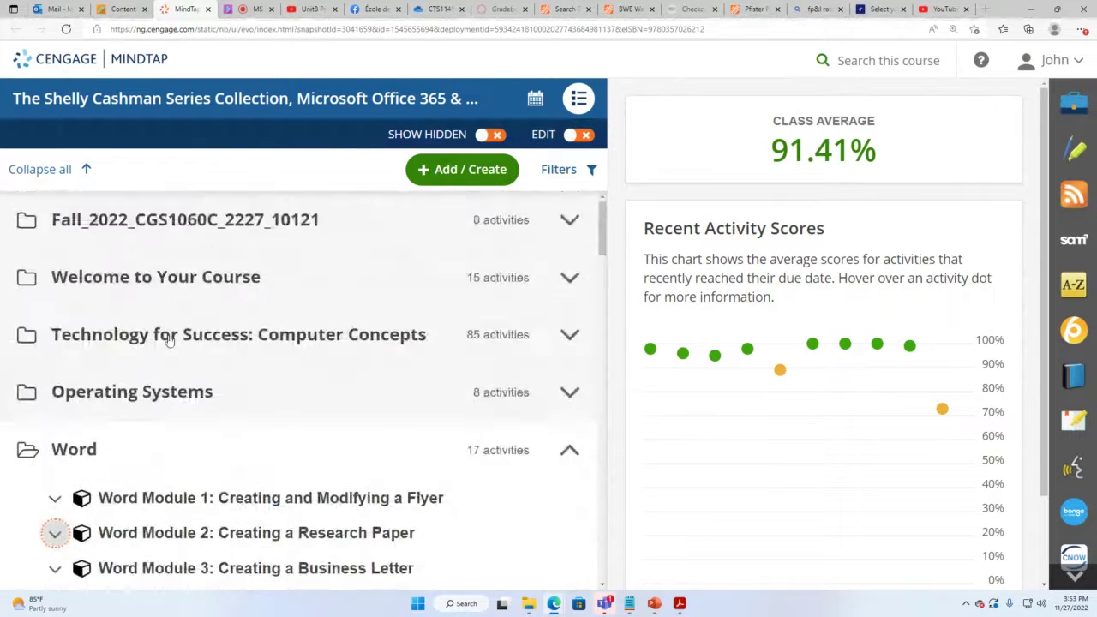
Expand the Excel folder and check the late submission terms of the Excel final exam and the Module 2 activities.
scroll(168, 341, down, 5)
scroll(170, 341, down, 6)
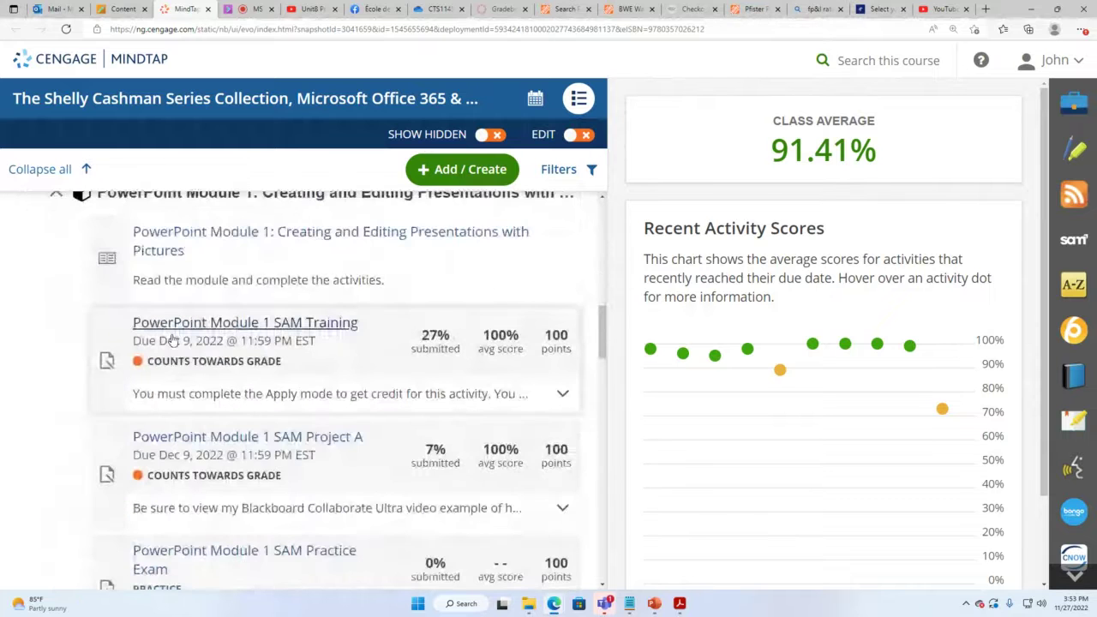
scroll(180, 388, down, 7)
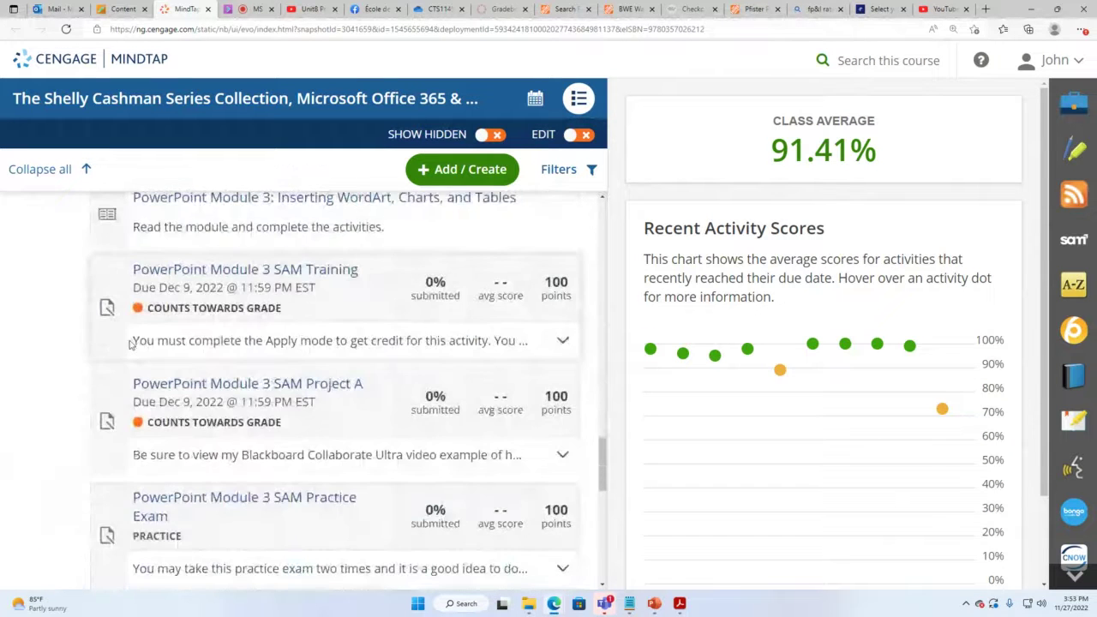
scroll(130, 343, down, 8)
click(150, 369)
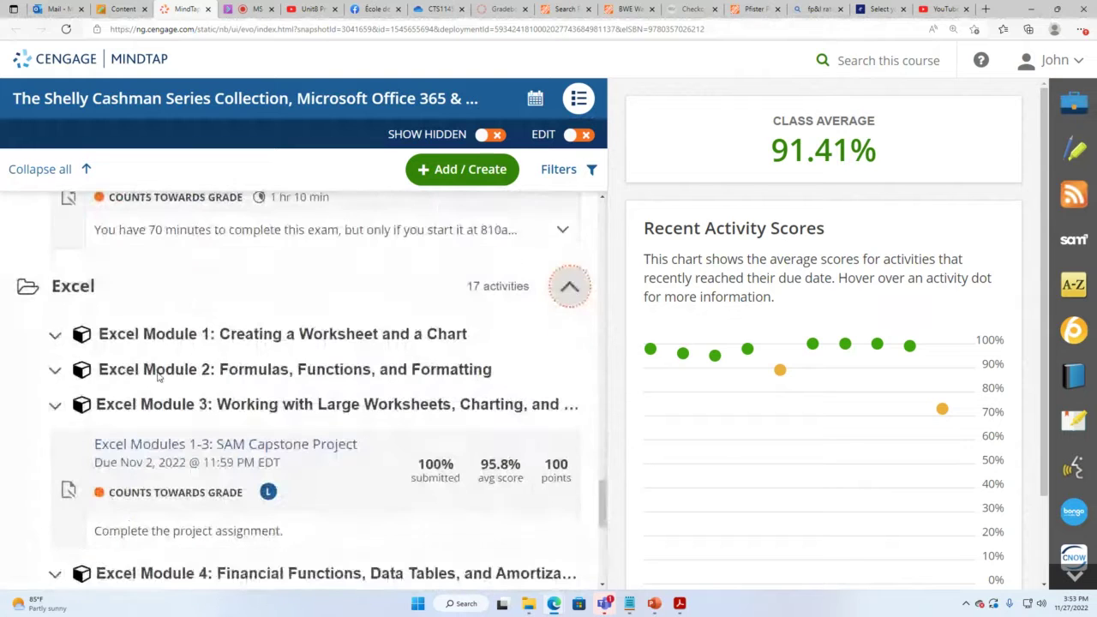
scroll(335, 424, down, 1)
mouse_move(341, 582)
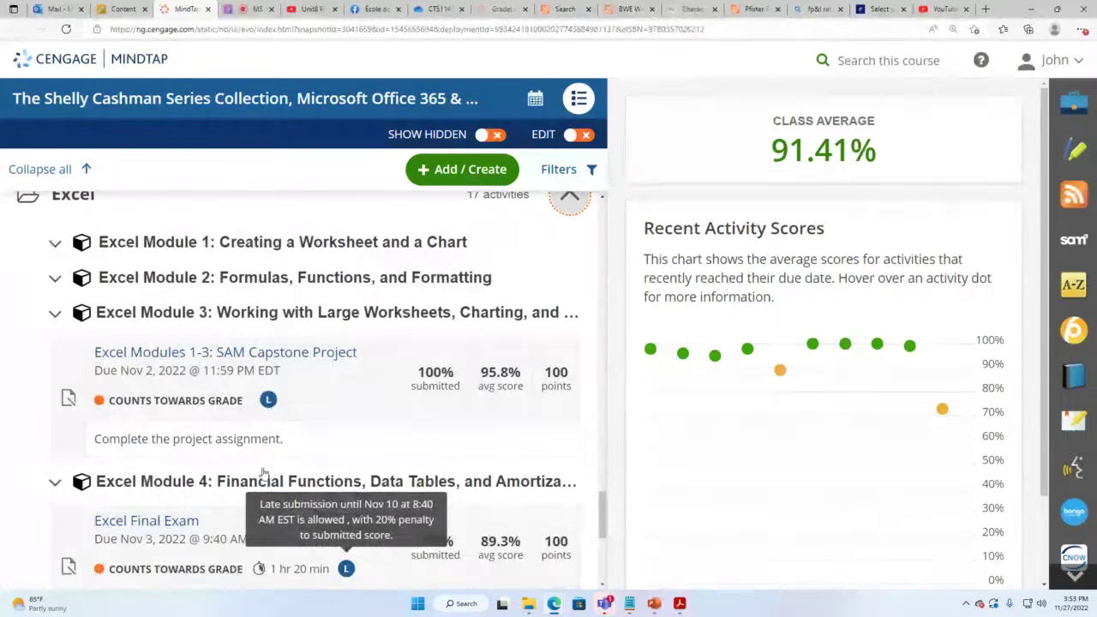
scroll(236, 233, down, 1)
scroll(235, 234, up, 1)
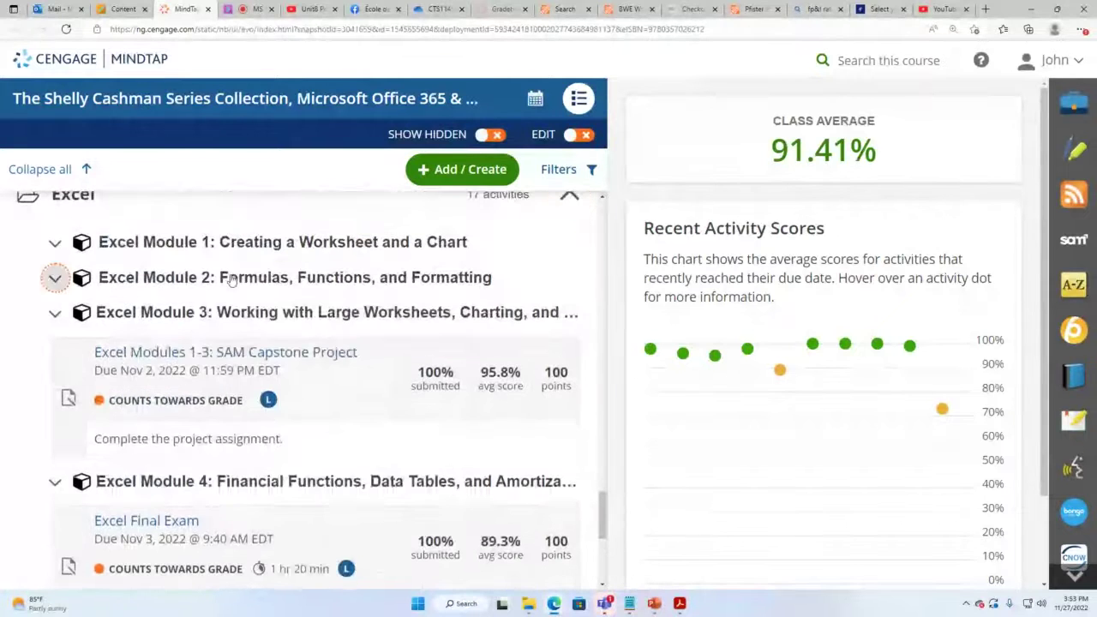
click(54, 277)
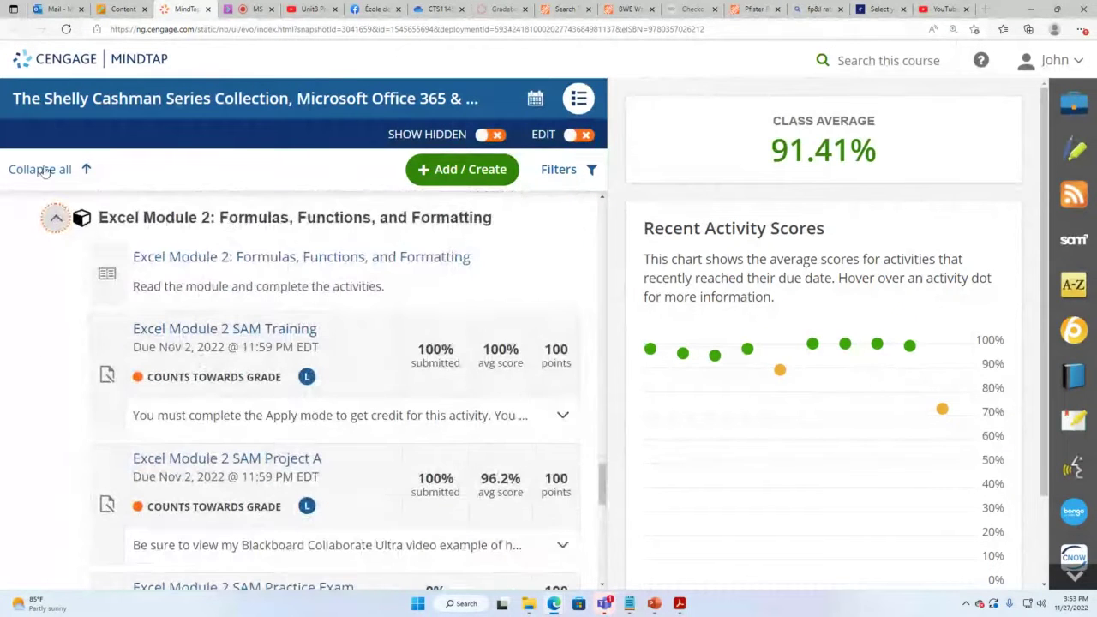
click(147, 216)
Expand the Access folder with its Modules 1 and 2 to review the training and practice exam activities.
scroll(180, 313, down, 2)
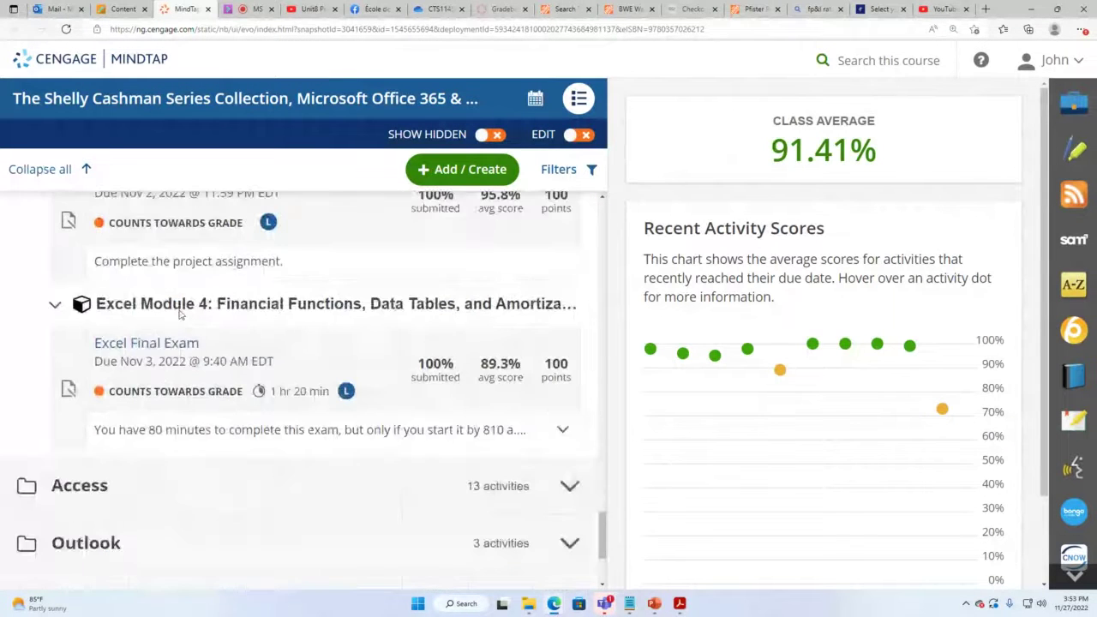
click(106, 415)
scroll(95, 394, down, 2)
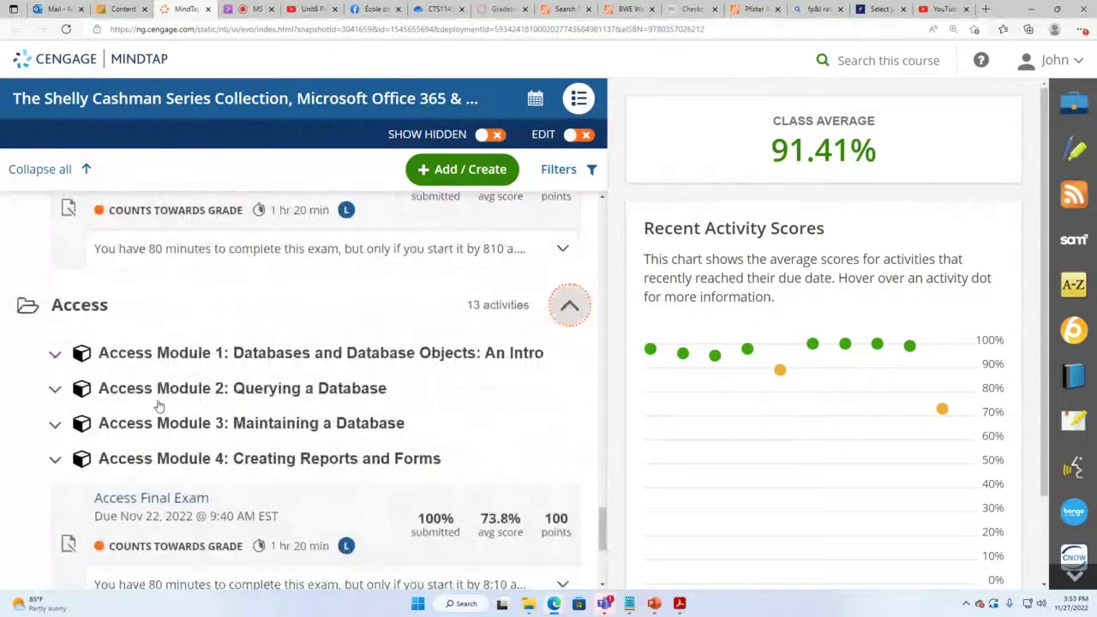
click(55, 352)
scroll(300, 480, down, 4)
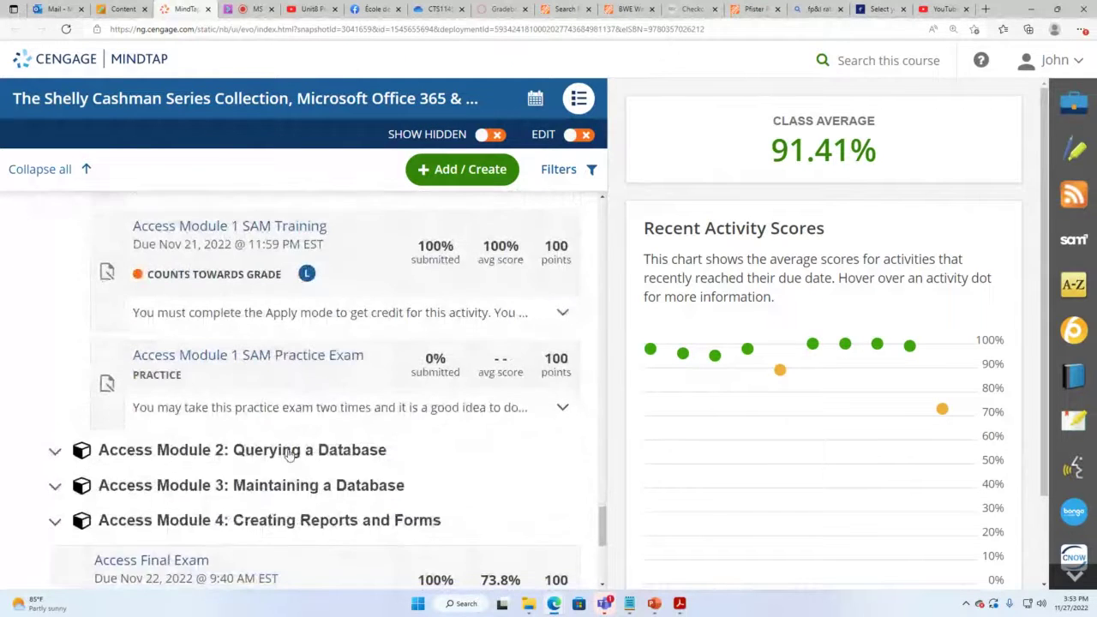
click(288, 453)
scroll(304, 480, down, 2)
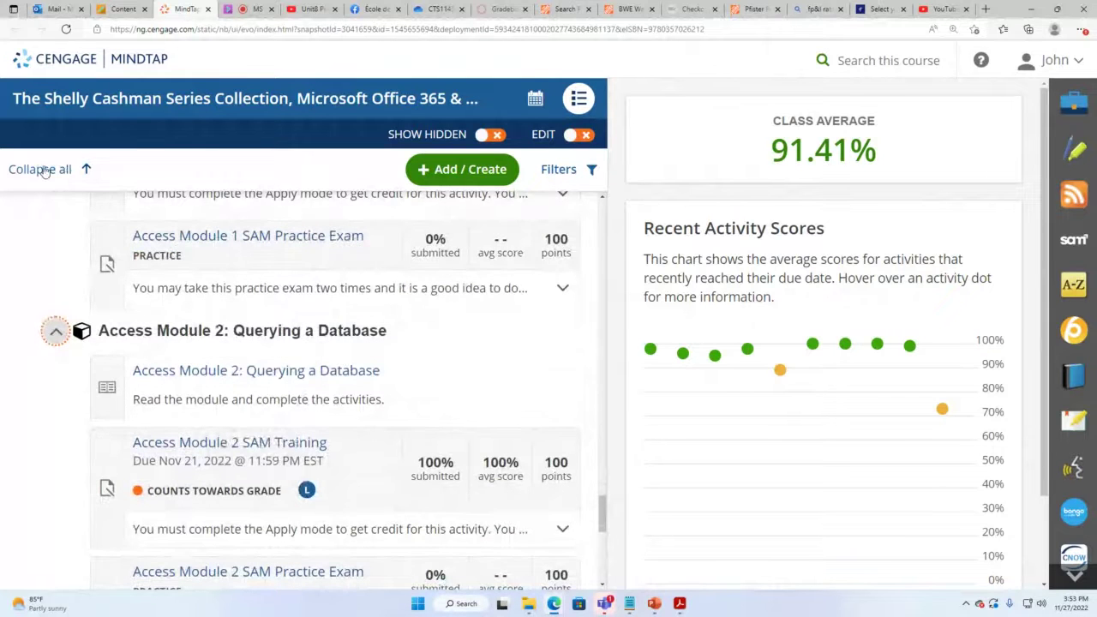
scroll(162, 386, down, 3)
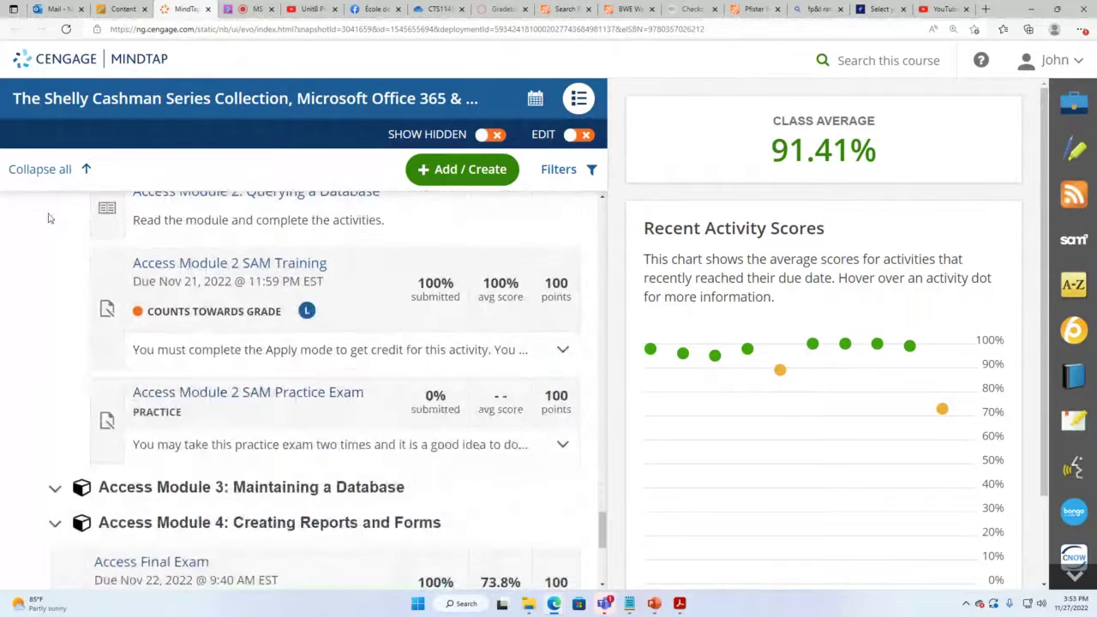
Collapse all course folders and expand only PowerPoint Module 1 to show its SAM Training and SAM Project A activities.
click(40, 170)
scroll(90, 377, up, 4)
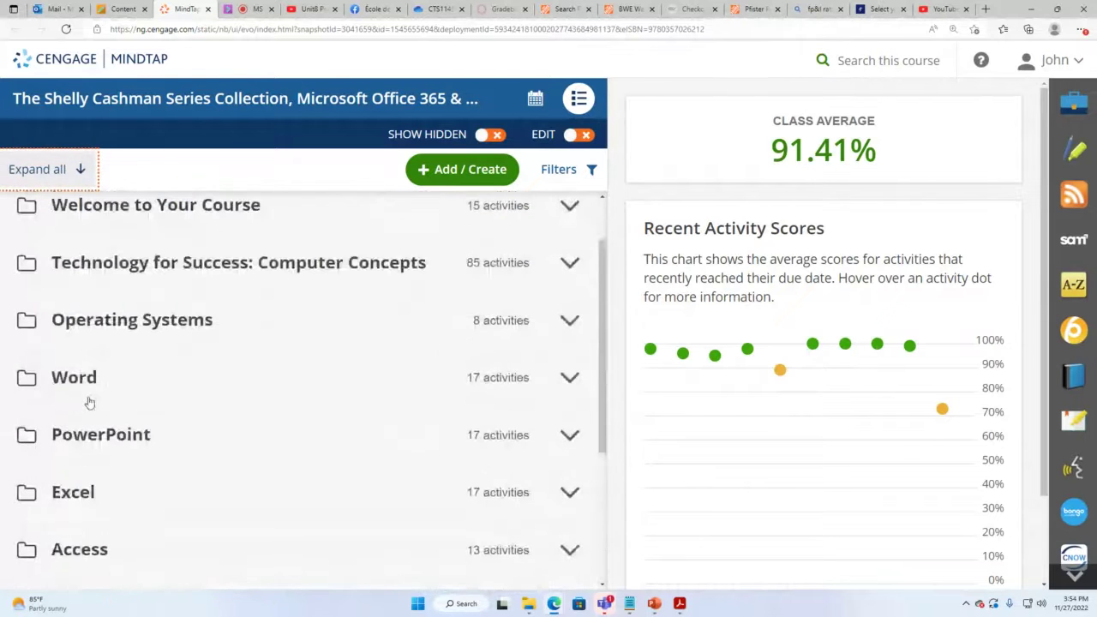
click(98, 435)
scroll(201, 392, down, 1)
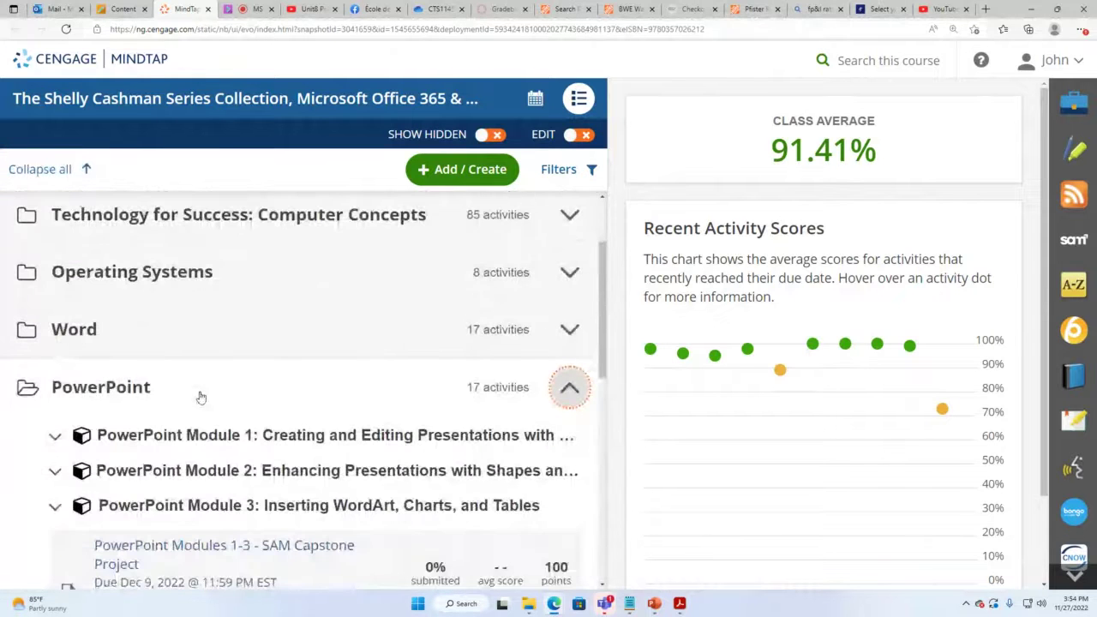
click(377, 416)
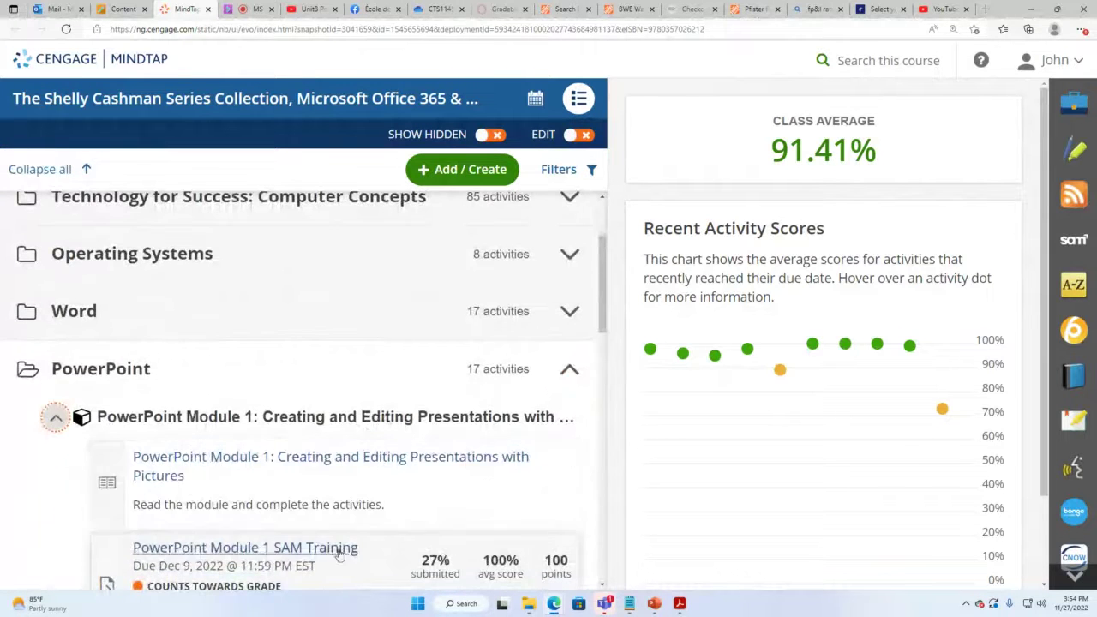
scroll(199, 455, down, 2)
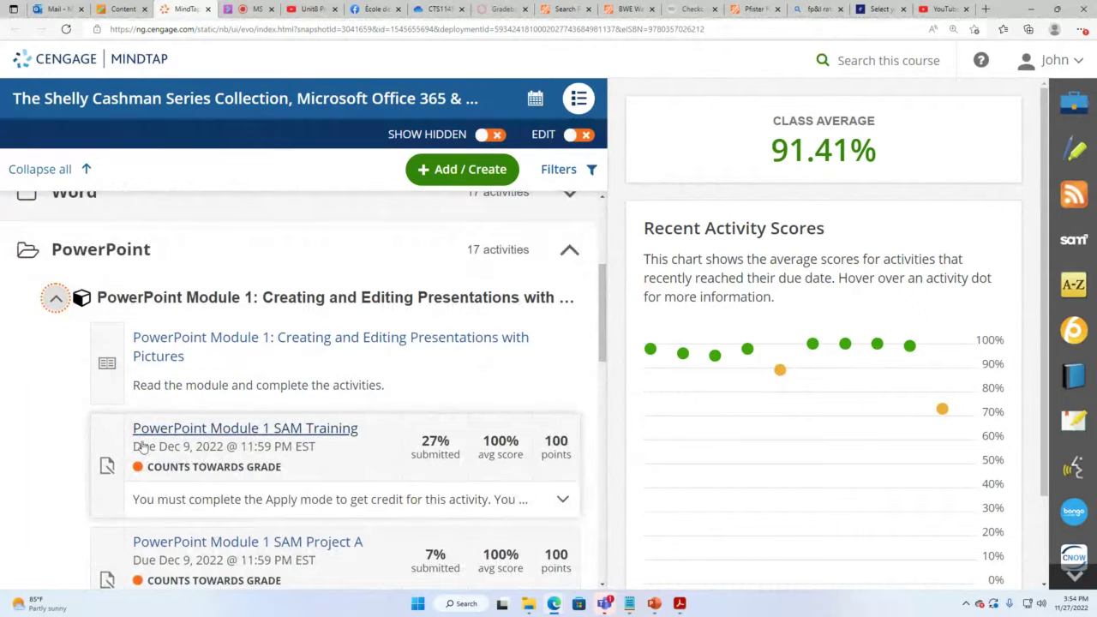
scroll(266, 449, down, 1)
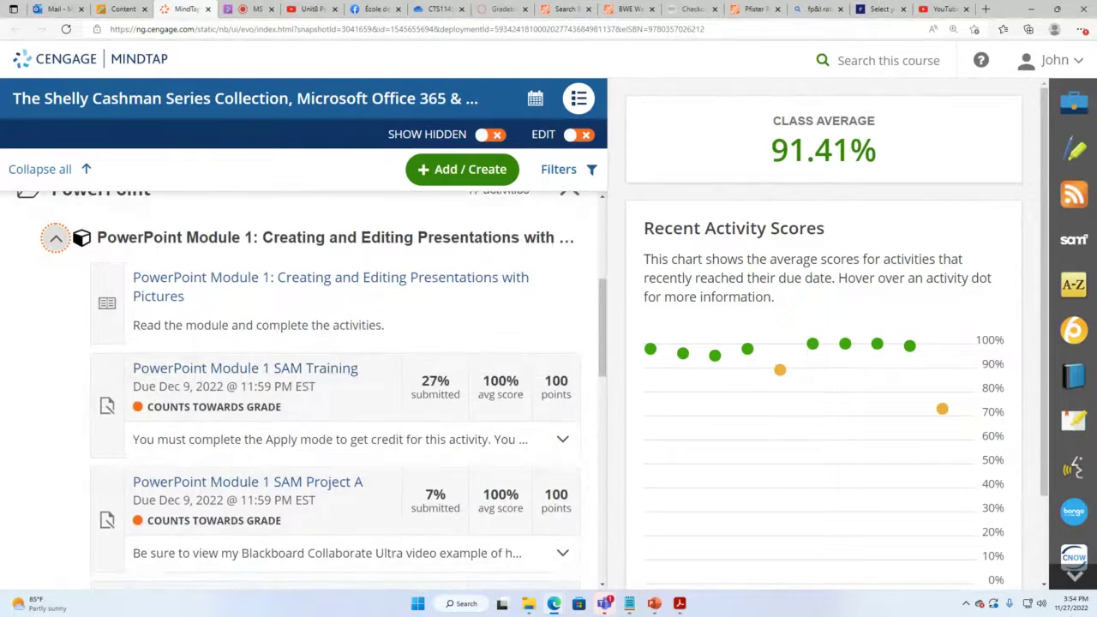
Look over the remaining PowerPoint modules and final exam, and open the PowerPoint Module 1 SAM Project A assignment.
scroll(171, 480, down, 5)
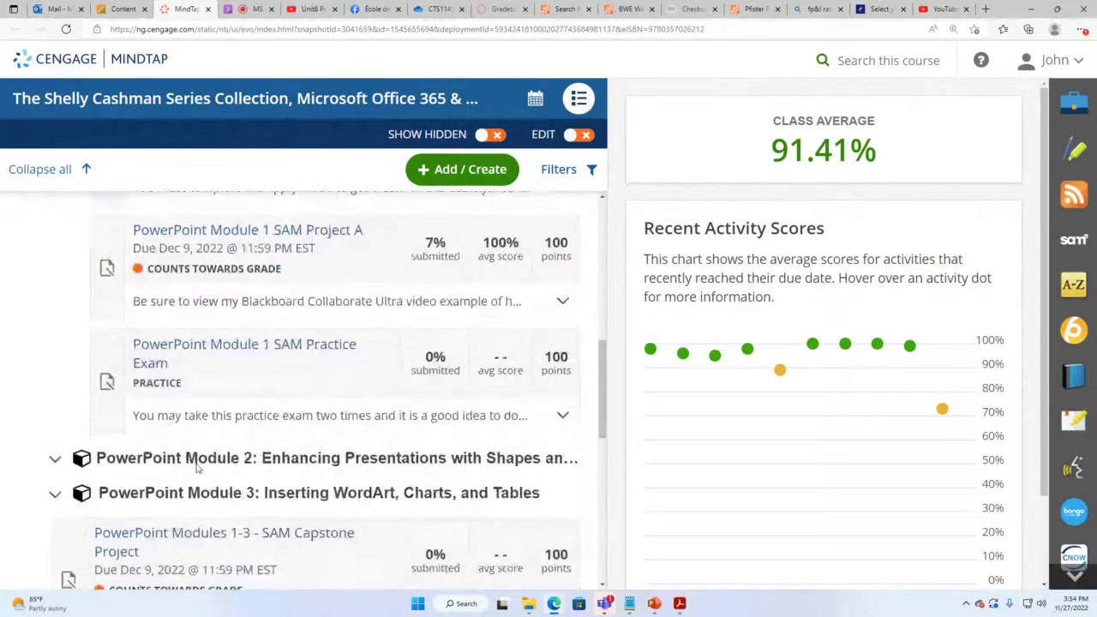
scroll(180, 476, down, 4)
scroll(163, 288, up, 2)
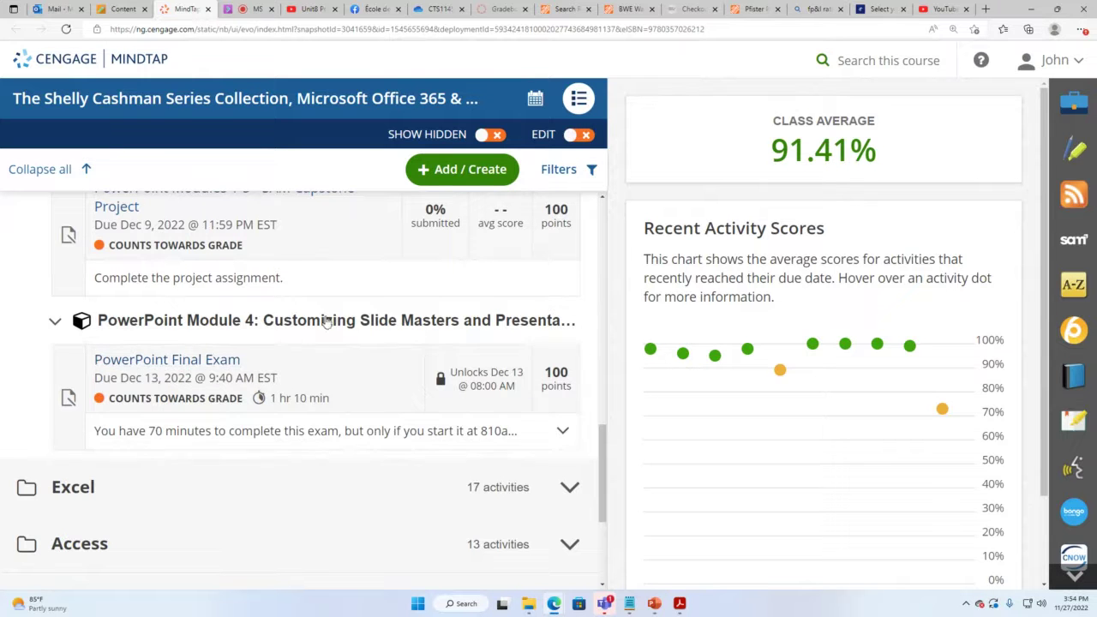
scroll(292, 356, up, 1)
scroll(291, 356, up, 5)
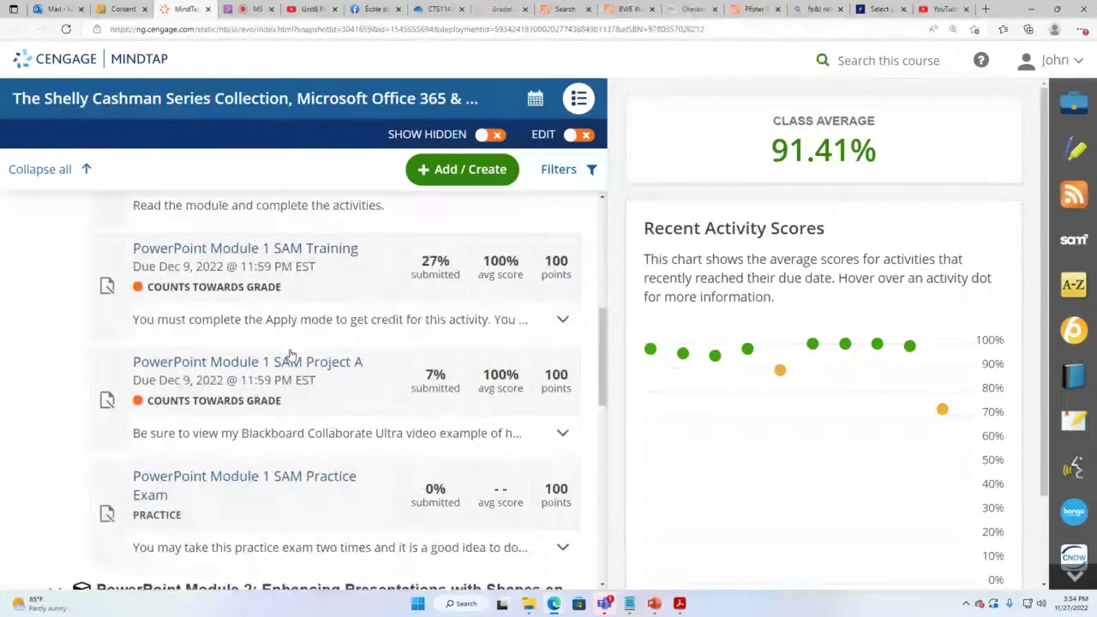
scroll(292, 354, up, 3)
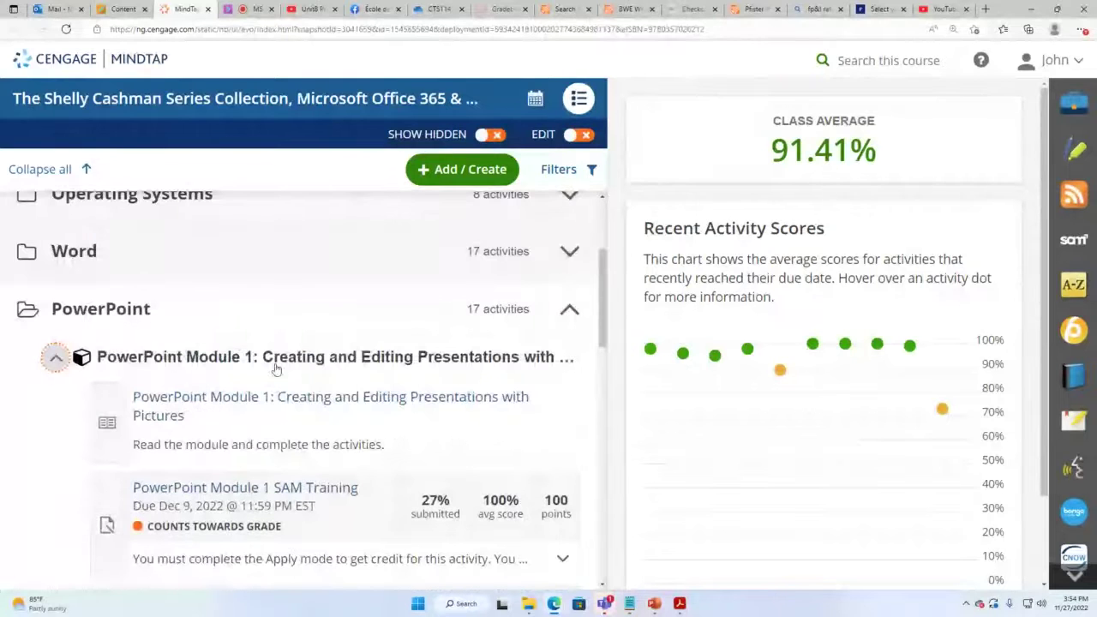
scroll(309, 368, down, 1)
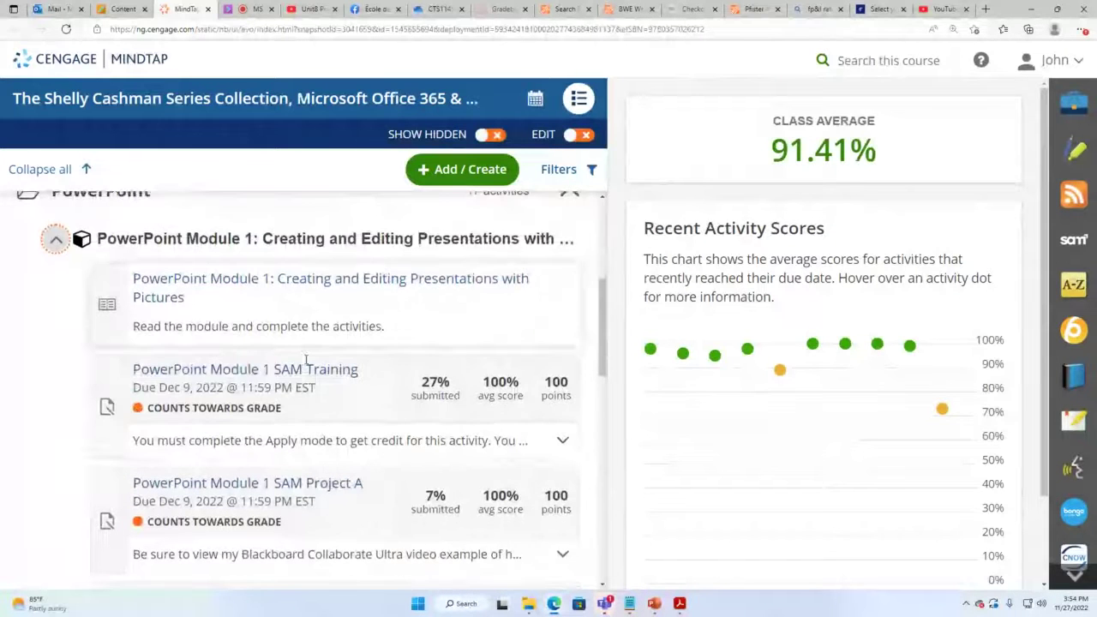
click(239, 481)
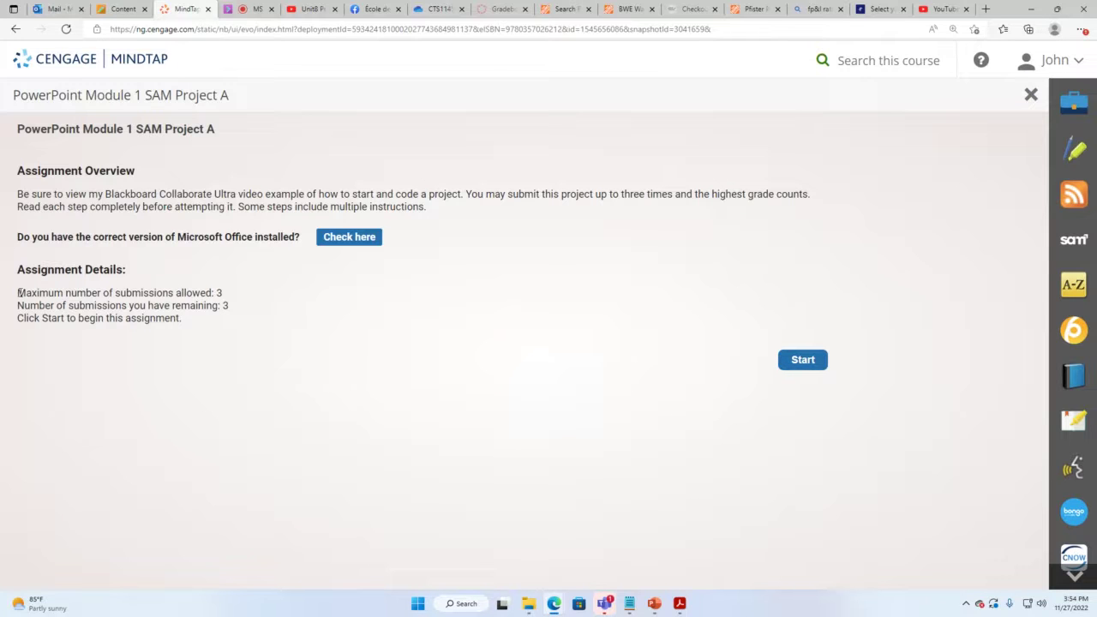
Highlight the submission limits and start instruction in the assignment details, clear the highlight, and start the project.
drag(18, 292, 251, 299)
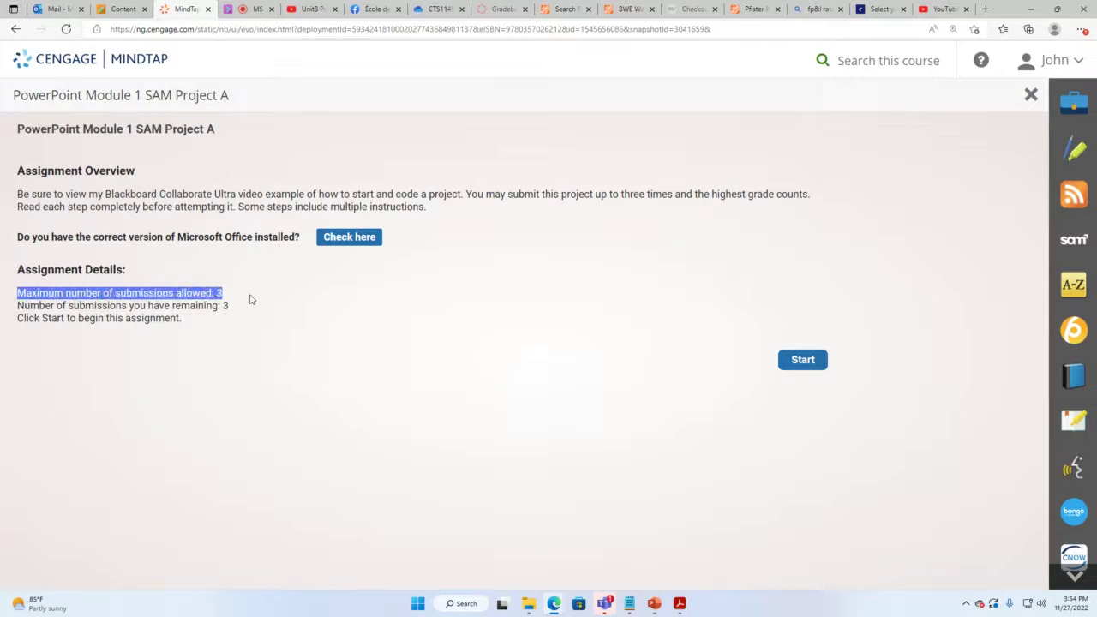
drag(251, 299, 258, 315)
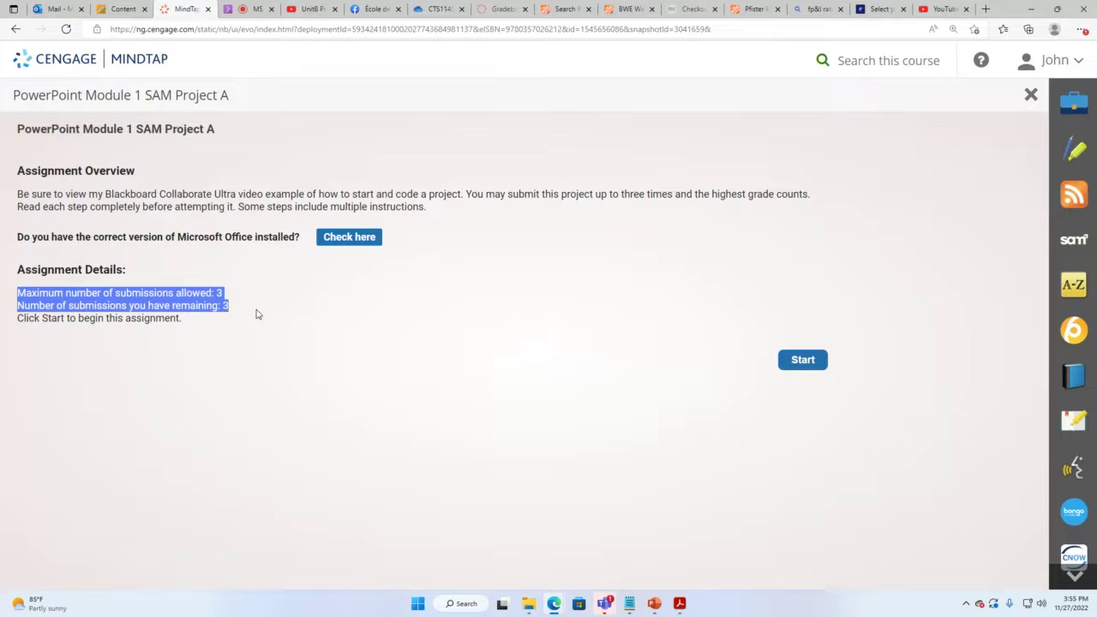
drag(256, 315, 263, 332)
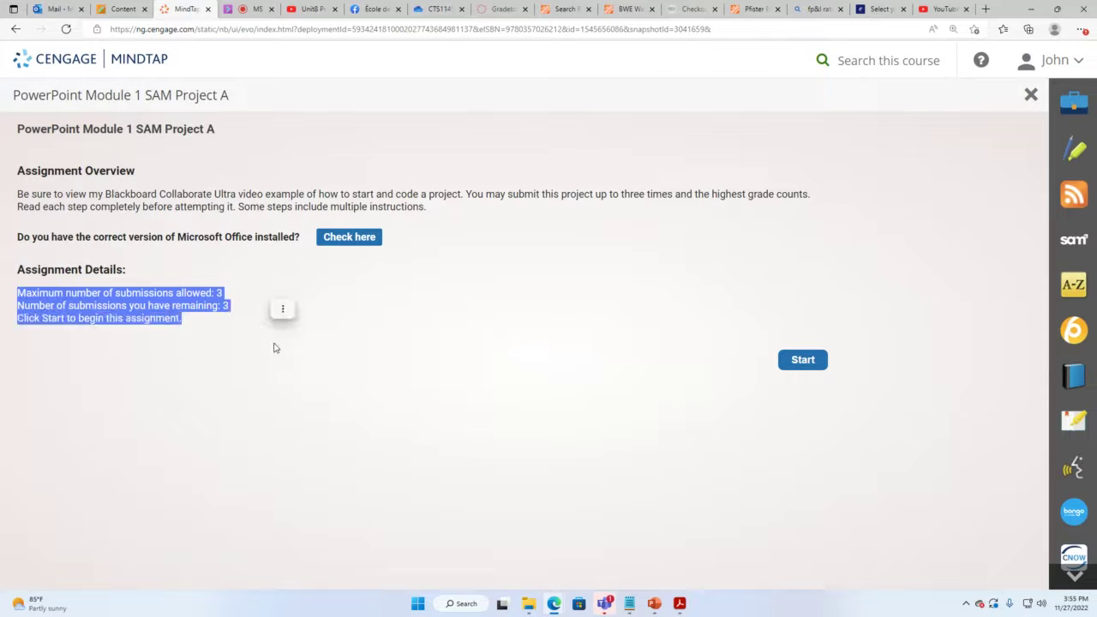
click(274, 345)
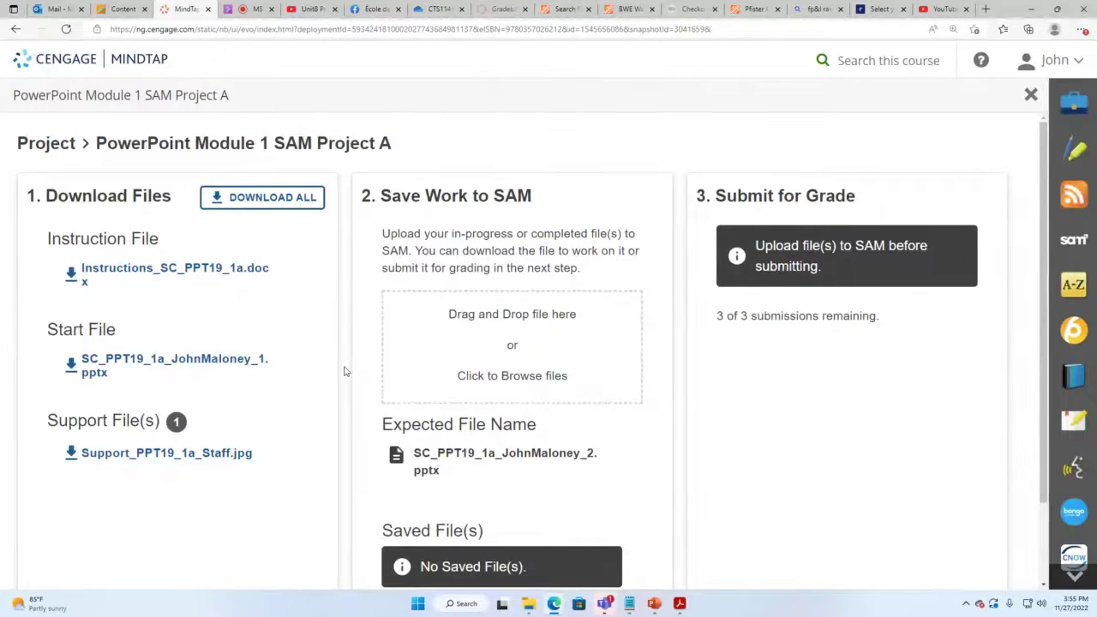
Download the project's Instructions_SC_PPT19_1a.docx file, the start presentation and the support image Support_PPT19_1a_Staff.jpg.
scroll(345, 367, down, 1)
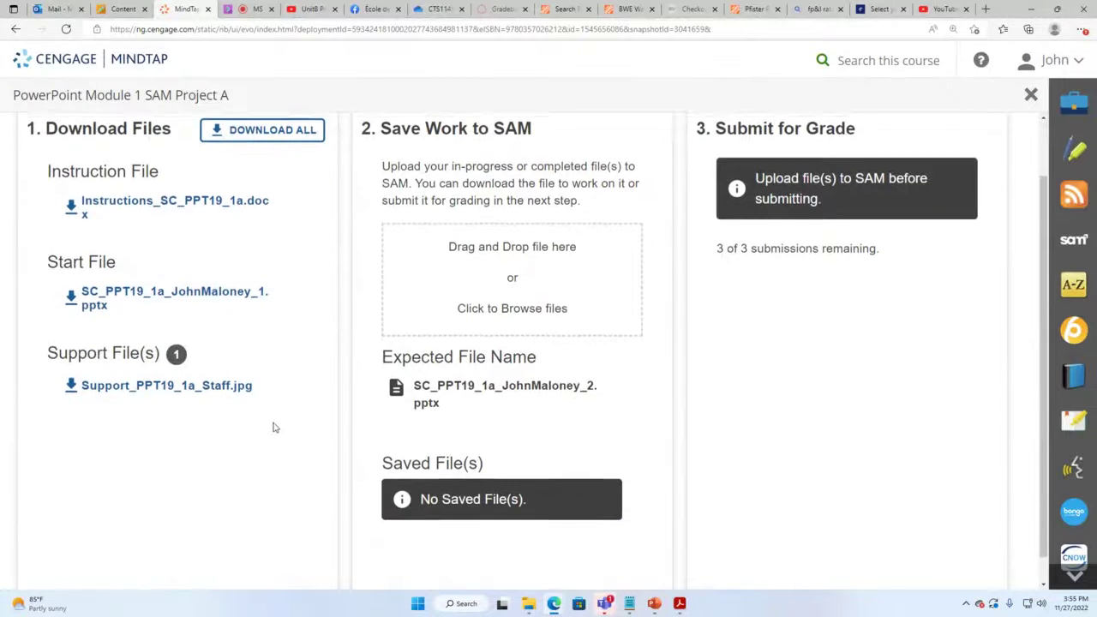
scroll(274, 426, up, 1)
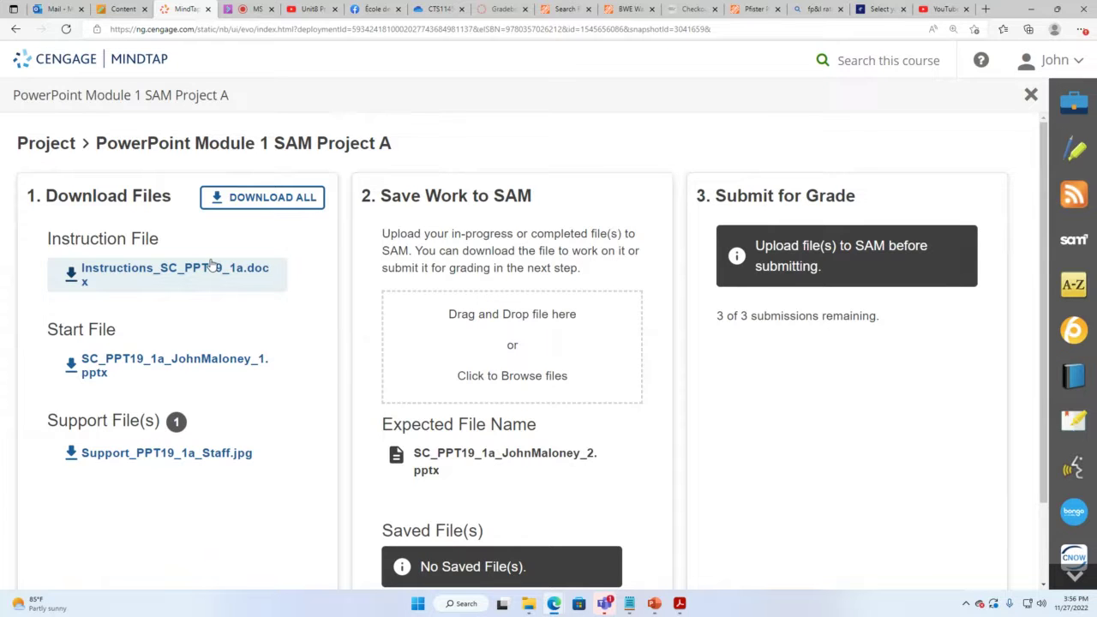
click(160, 268)
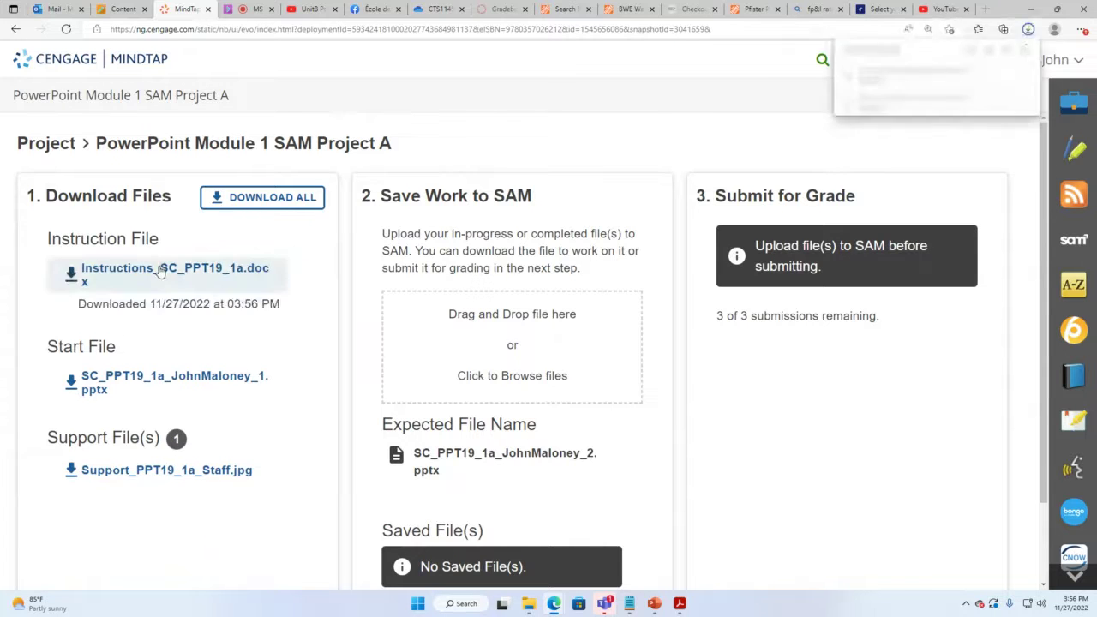
click(175, 384)
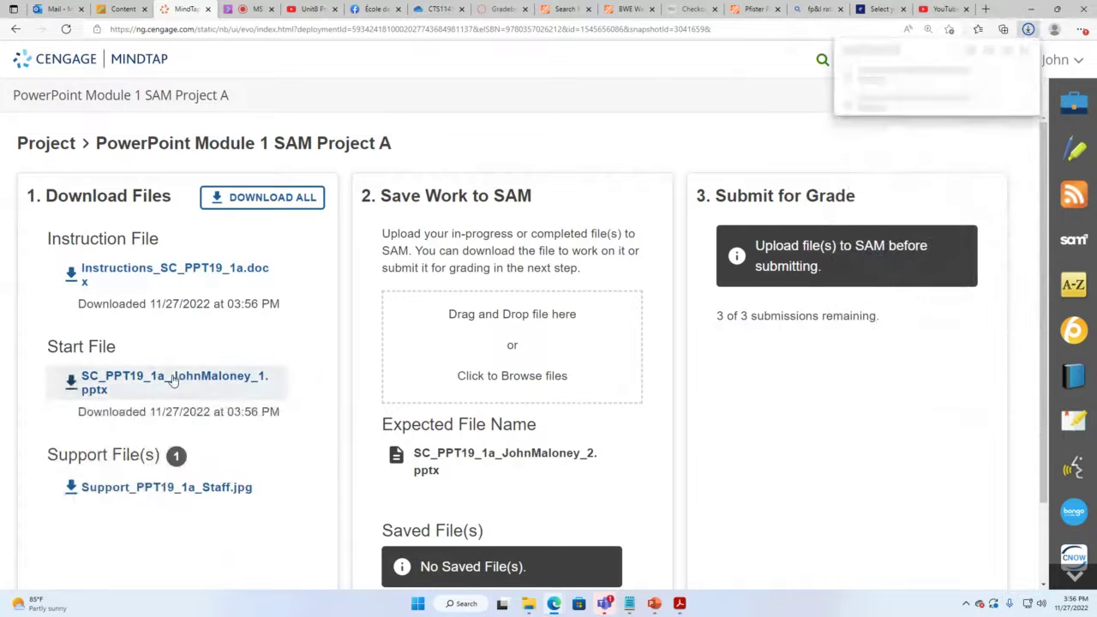
click(182, 489)
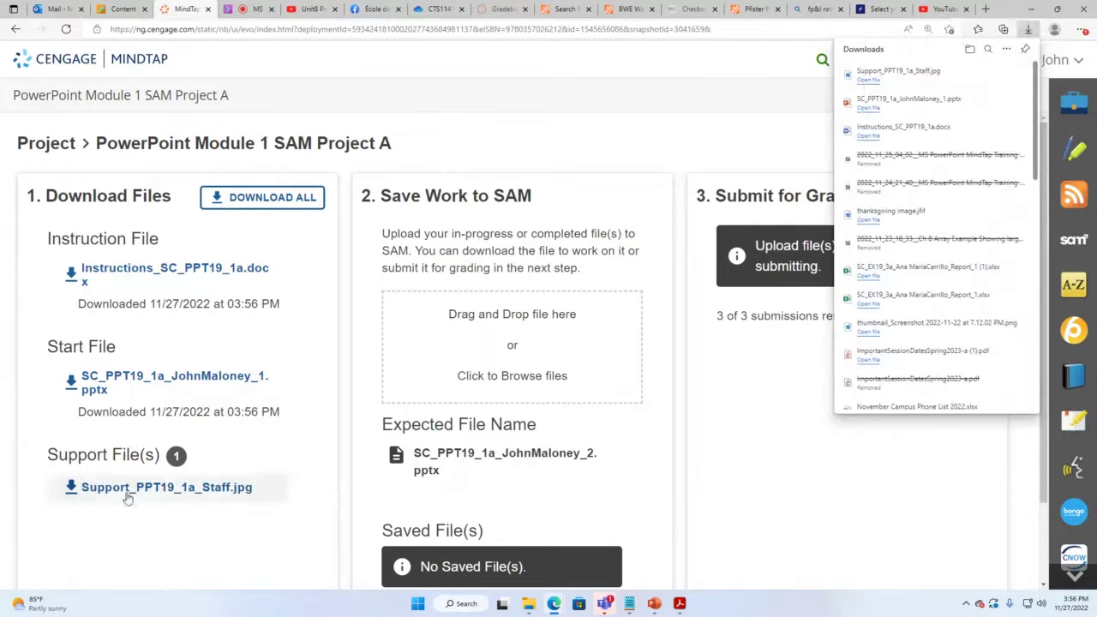
Reveal the downloaded support image in its folder and switch to that Downloads window in File Explorer.
right_click(900, 86)
click(977, 131)
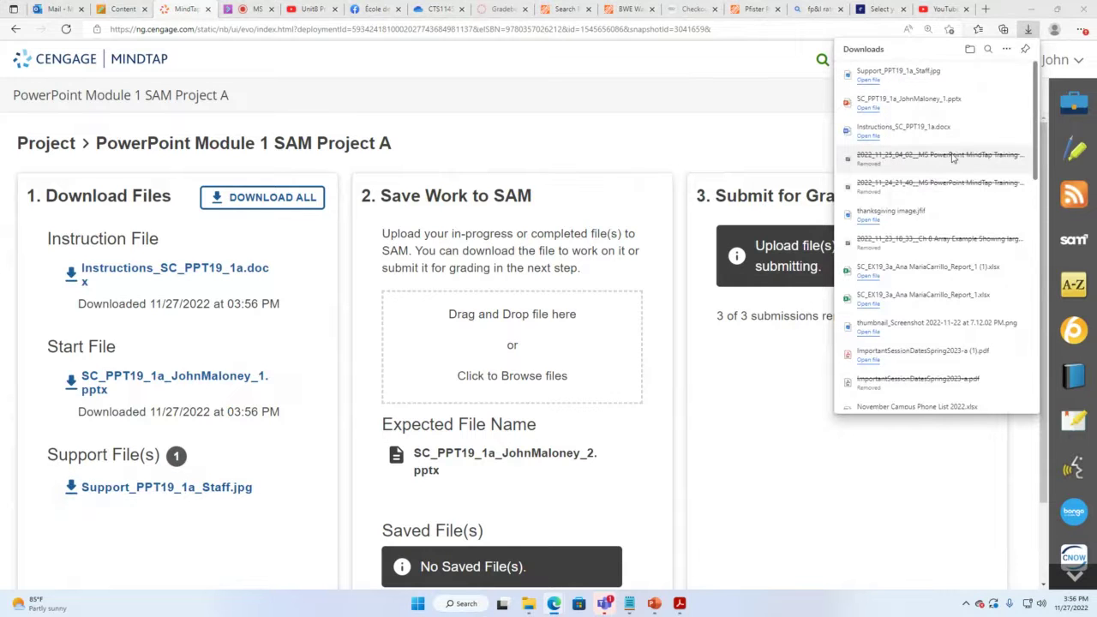
click(780, 55)
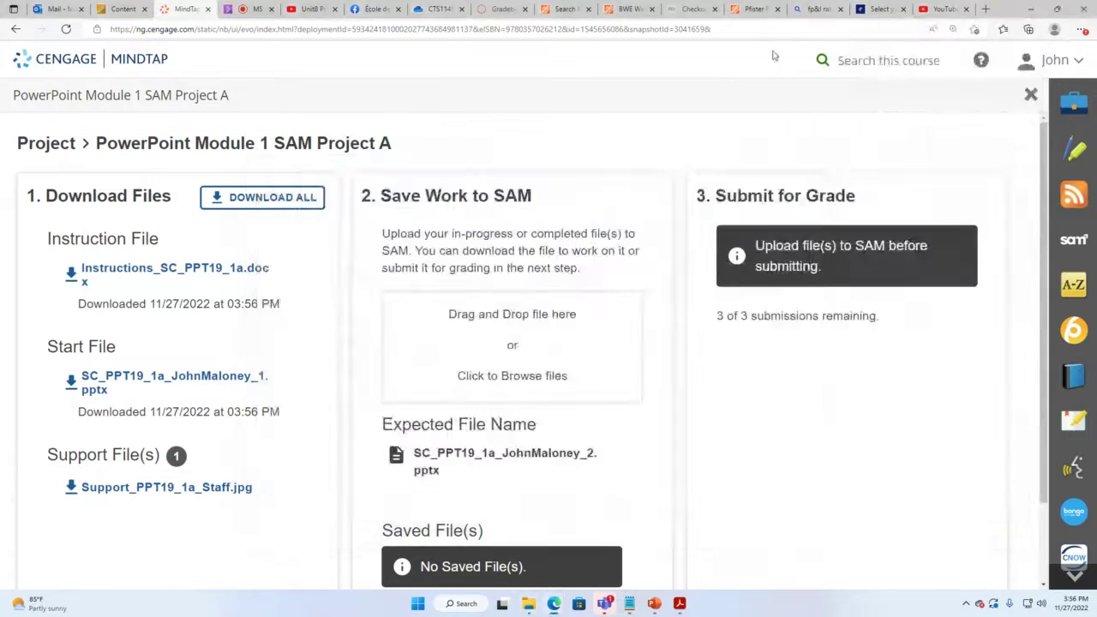
mouse_move(542, 605)
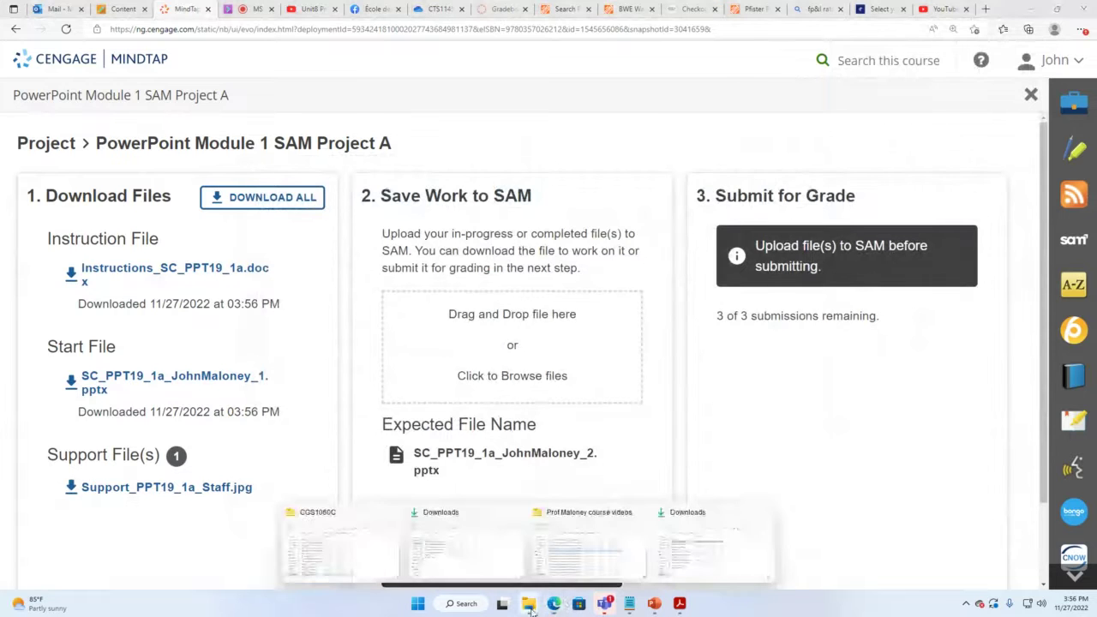
click(726, 531)
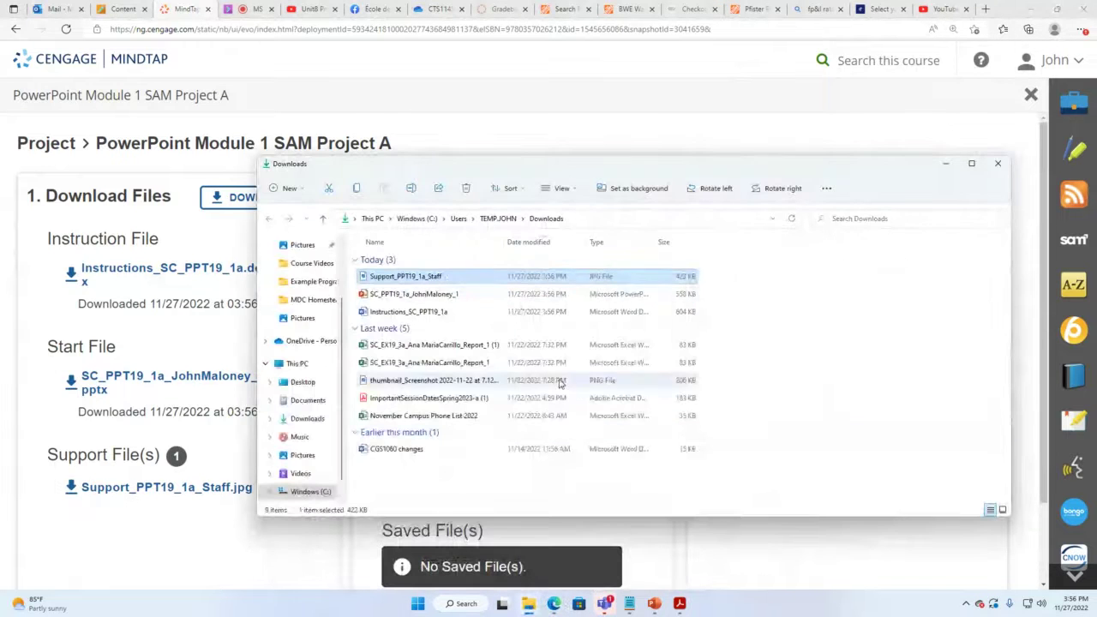
Copy the three downloaded project files: the PowerPoint instructions, the start presentation and the Support_PPT19_1a_Staff image.
click(411, 316)
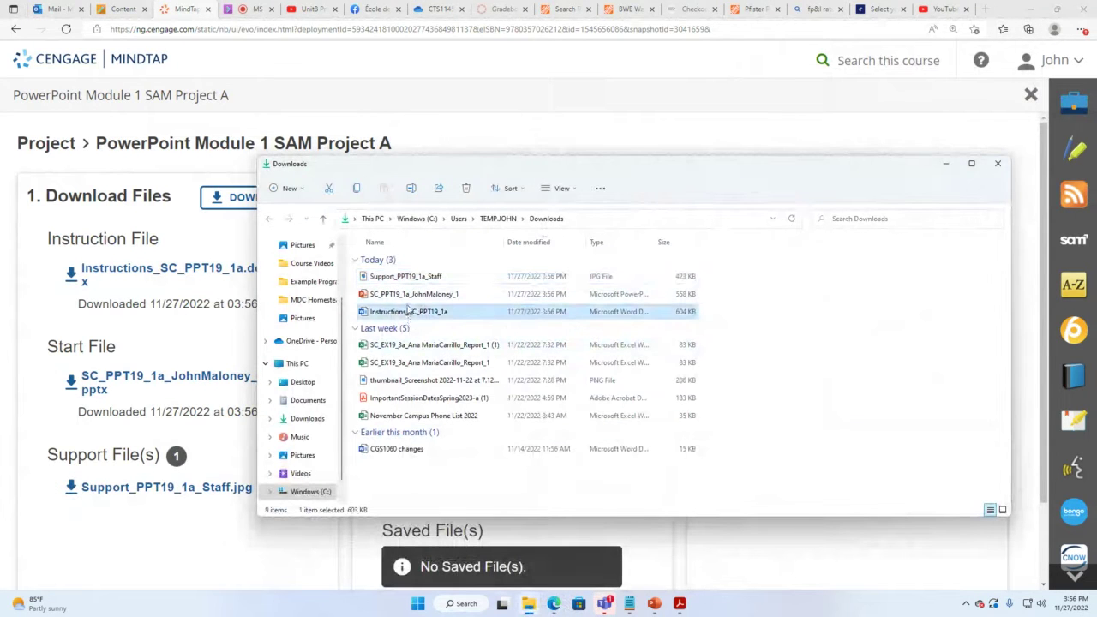
ctrl+click(413, 294)
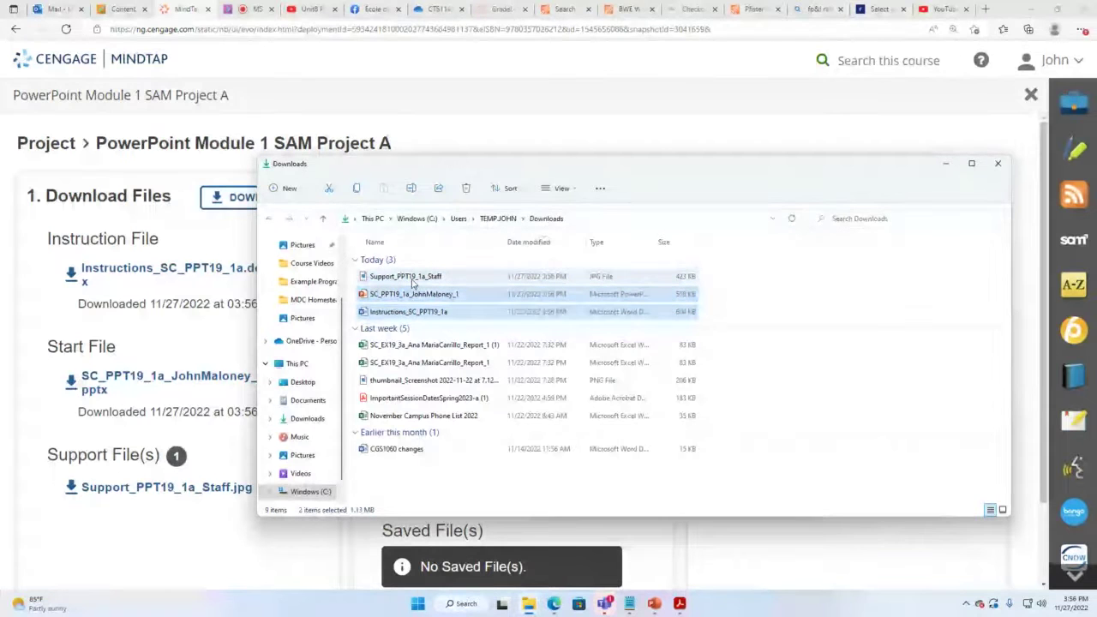
ctrl+click(413, 284)
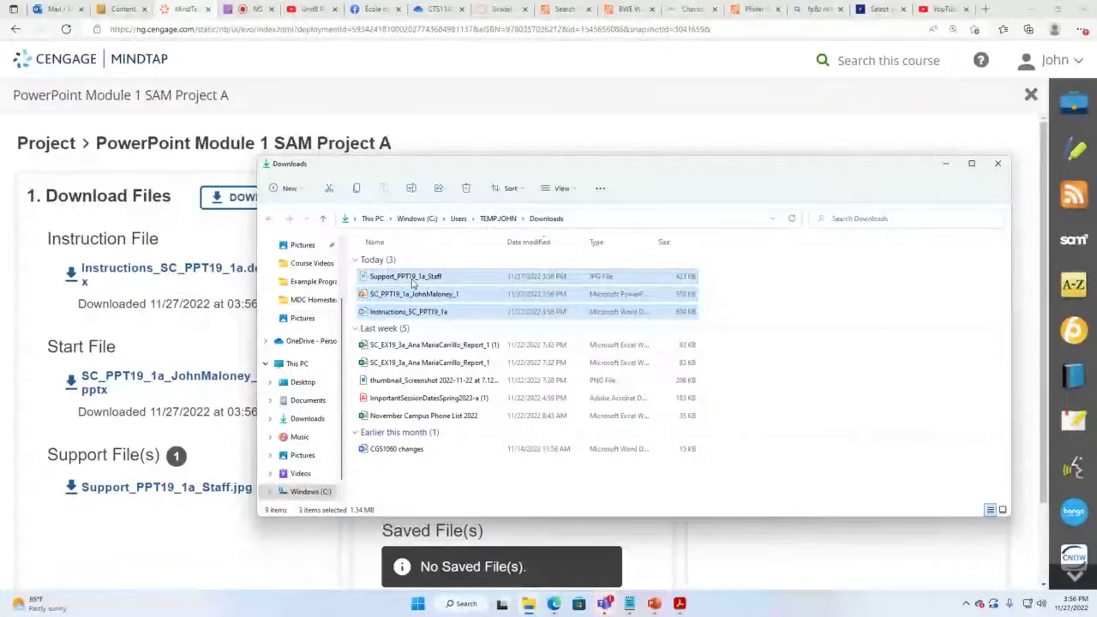
key(ctrl+c)
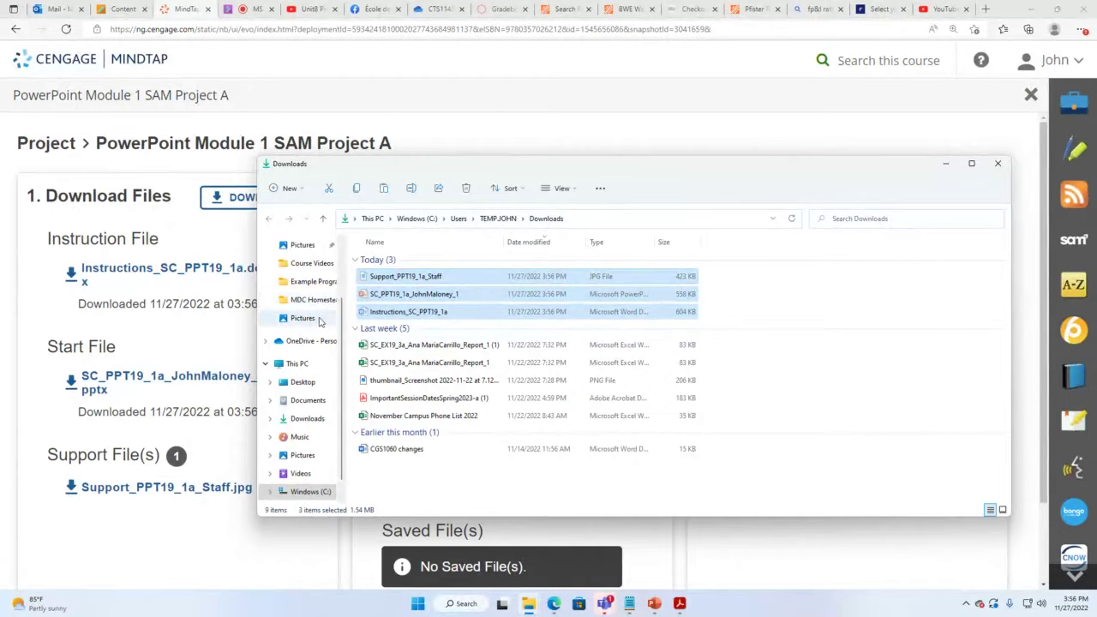
Paste the copied files into the Projects demos folder under MDC, Fall 2022, CGS1060C Homestead Classes.
click(313, 299)
click(555, 218)
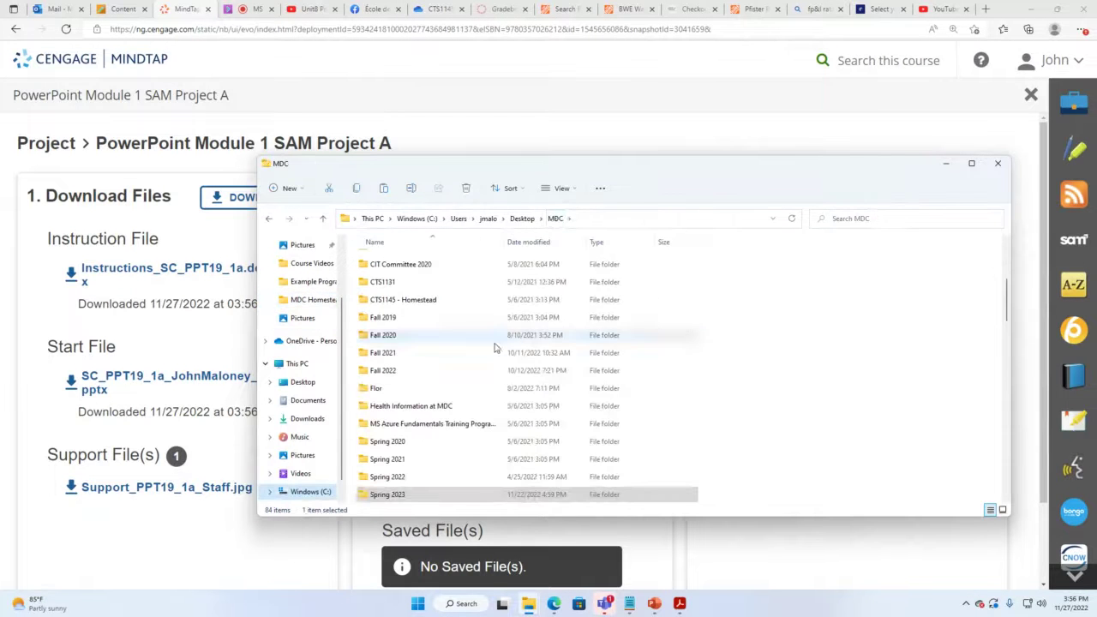
double_click(401, 370)
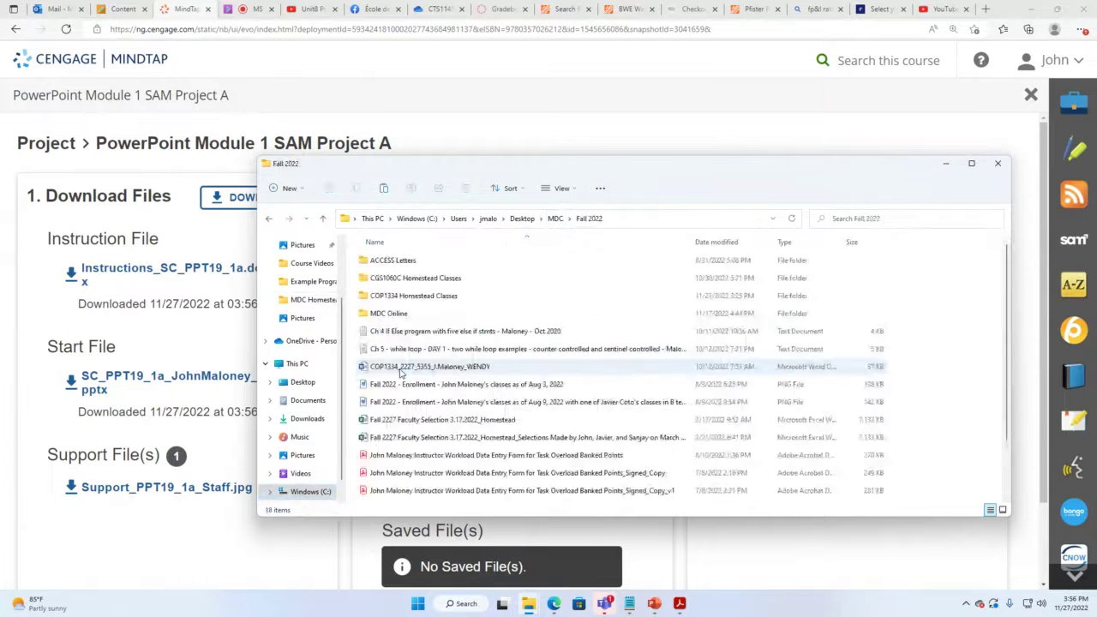
double_click(429, 279)
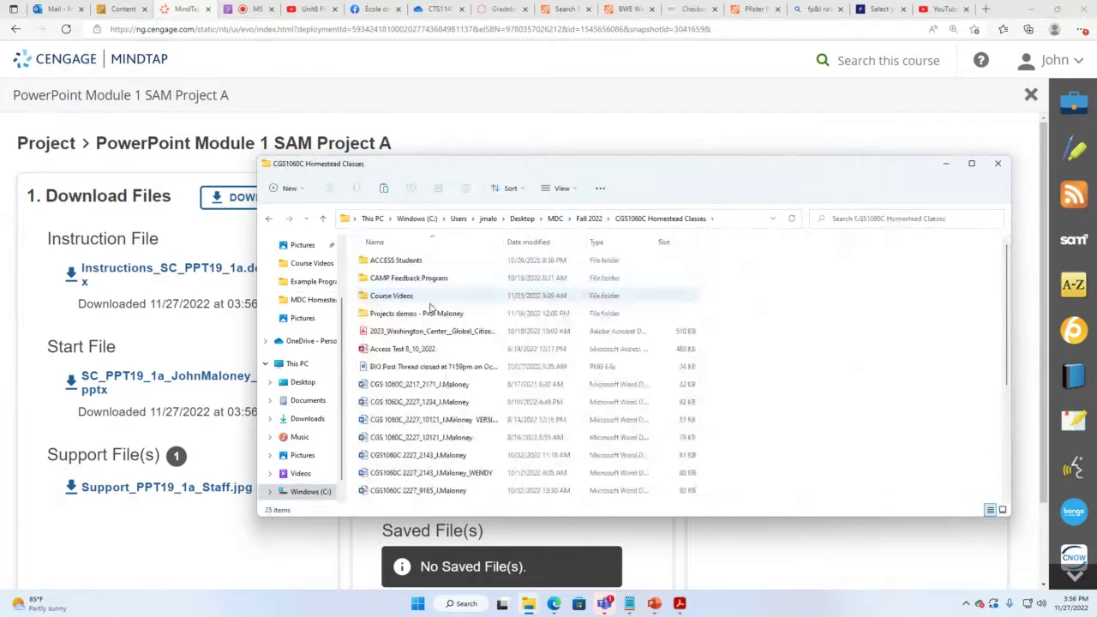
double_click(427, 313)
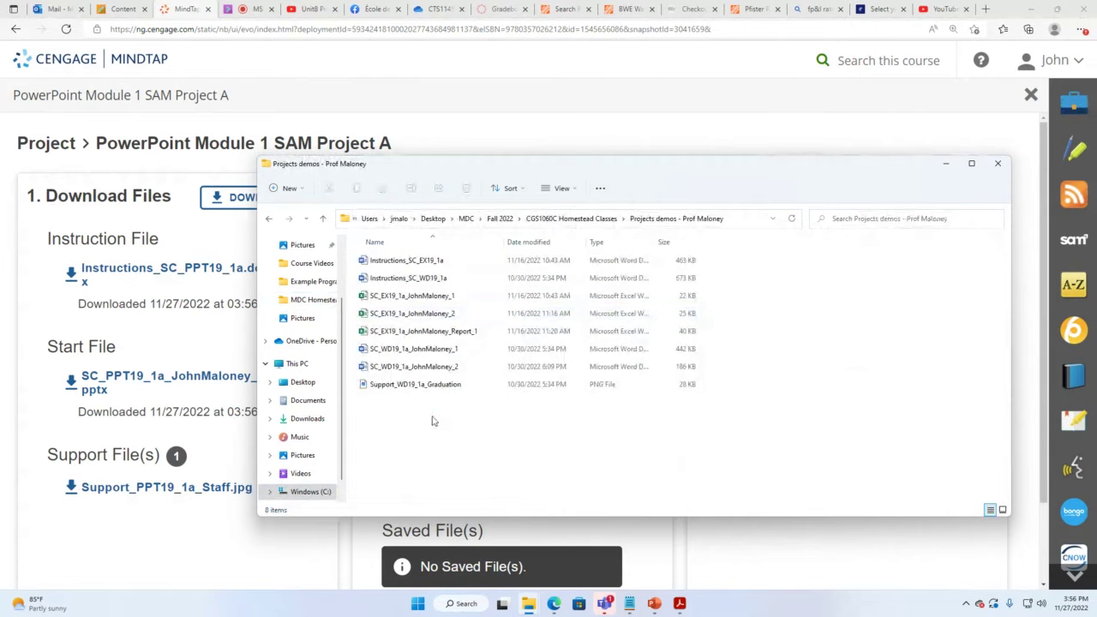
key(ctrl+v)
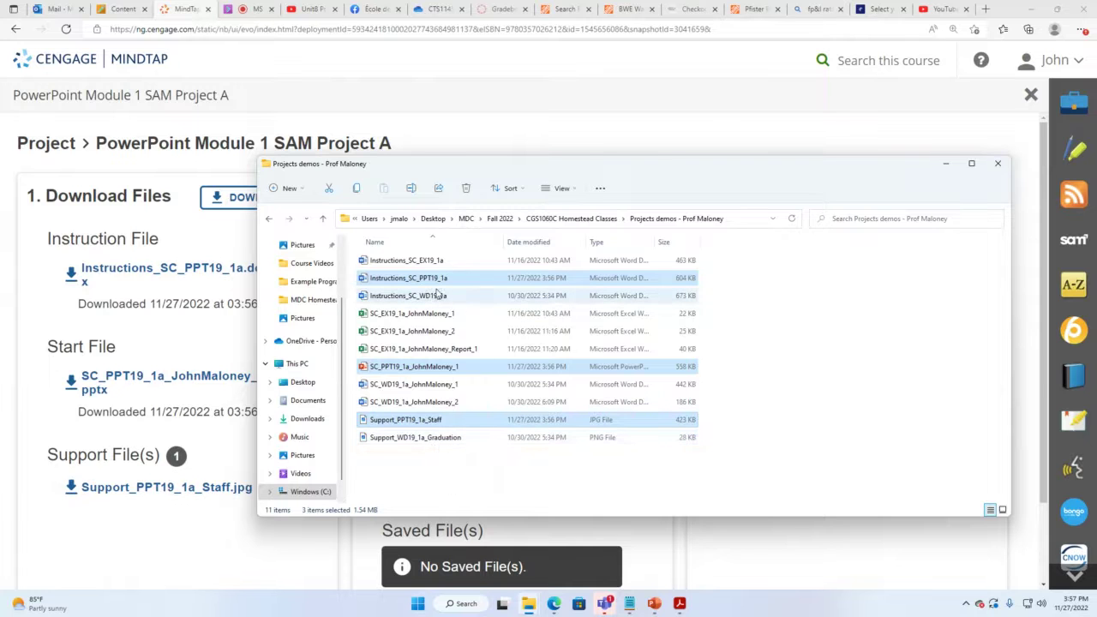
View the Support_PPT19_1a_Staff image from the Projects demos folder and close the viewer.
double_click(439, 419)
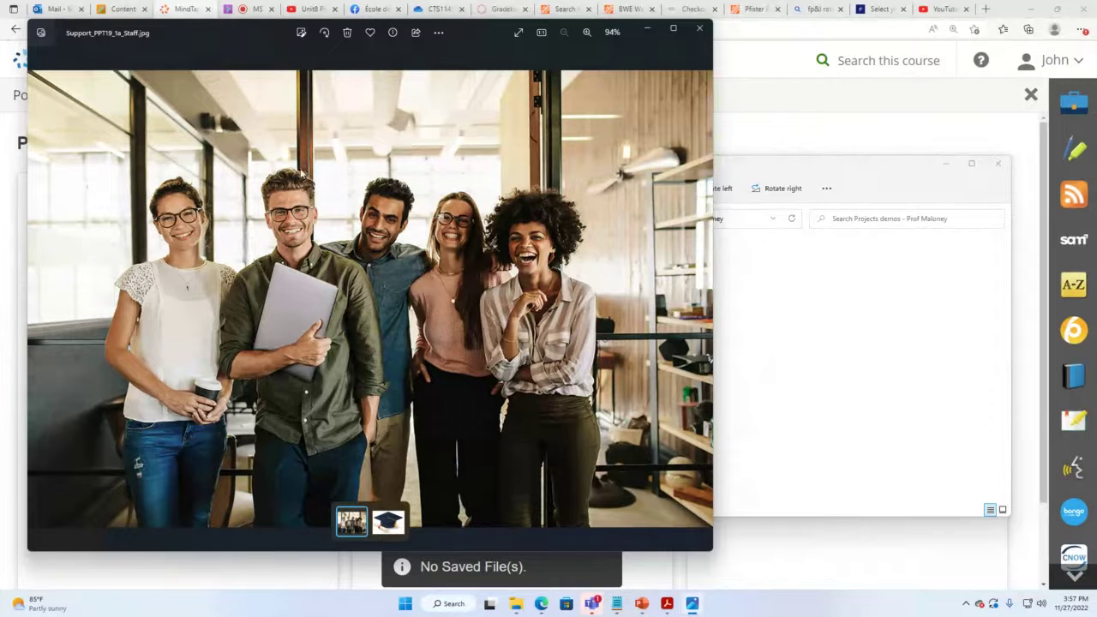
click(701, 29)
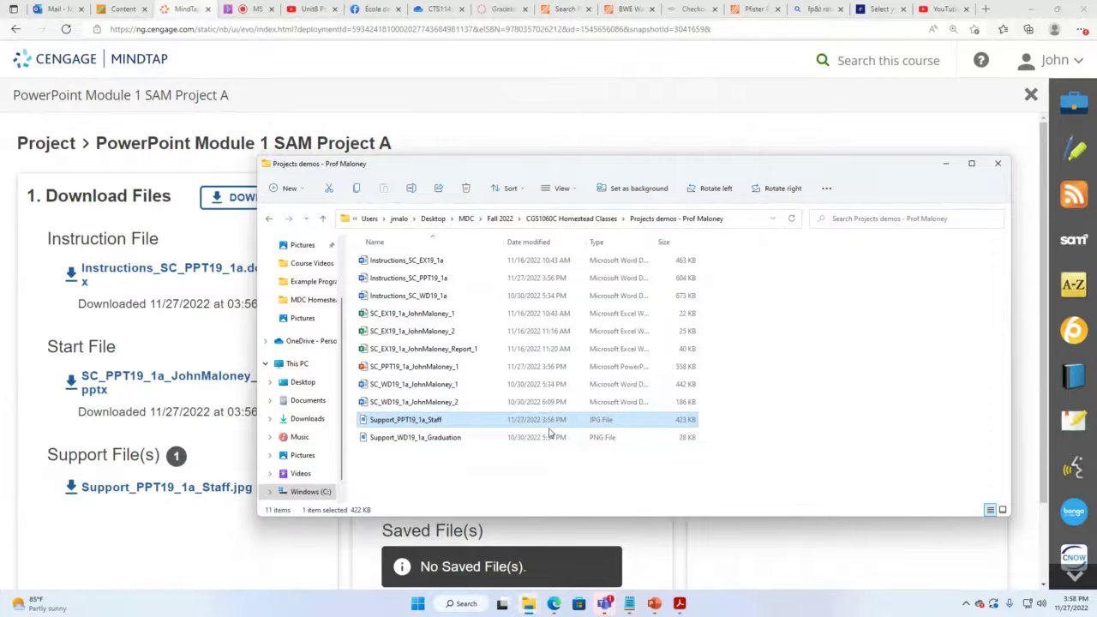
Open the Instructions_SC_PPT19_1a document in Word and minimize the File Explorer window.
click(411, 284)
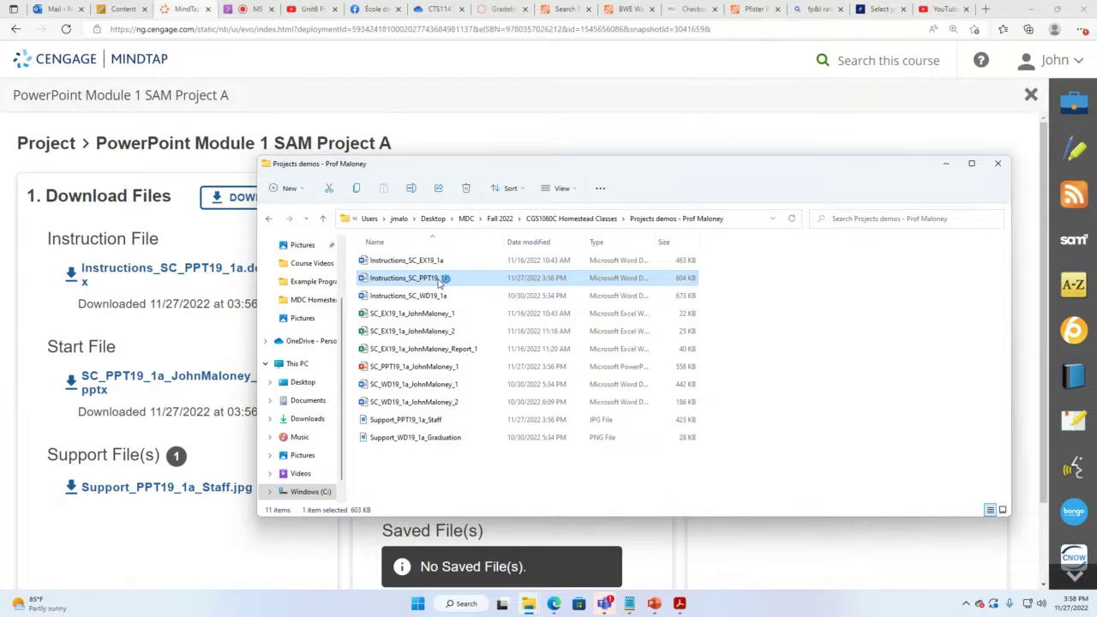
double_click(420, 278)
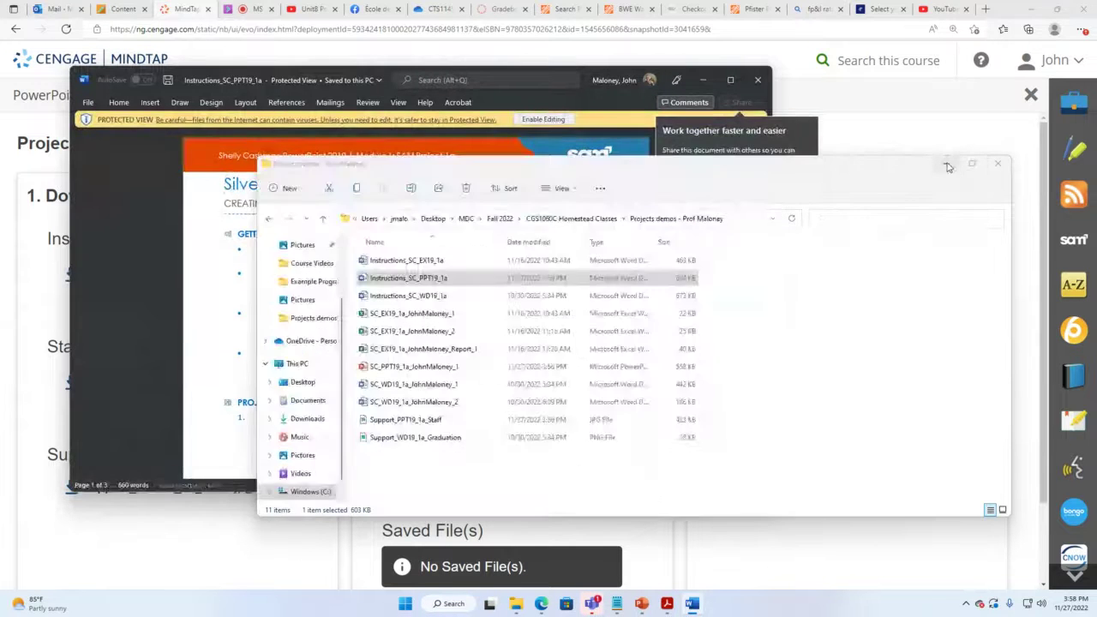
click(947, 165)
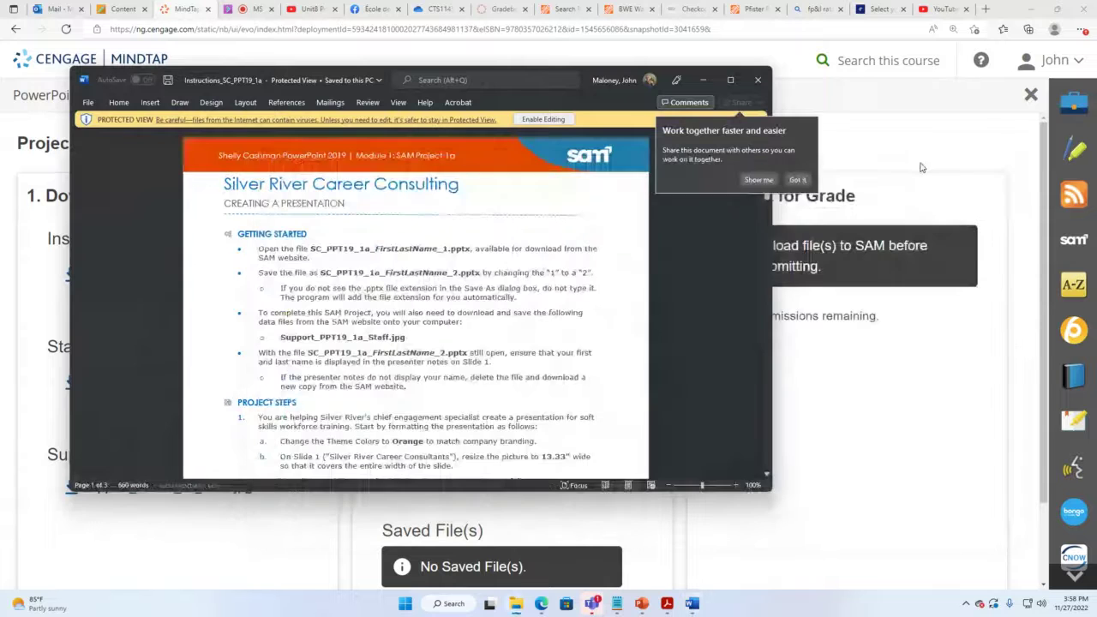
Enable editing of the instructions document and snap its window to the left half of the screen.
click(802, 180)
click(535, 121)
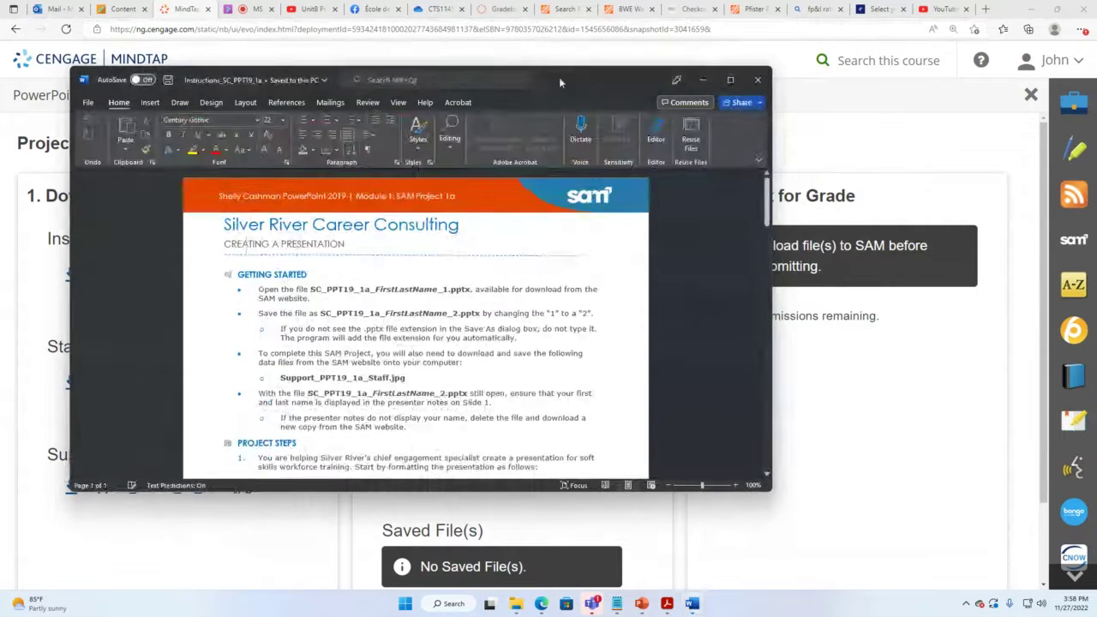
drag(558, 77, 2, 101)
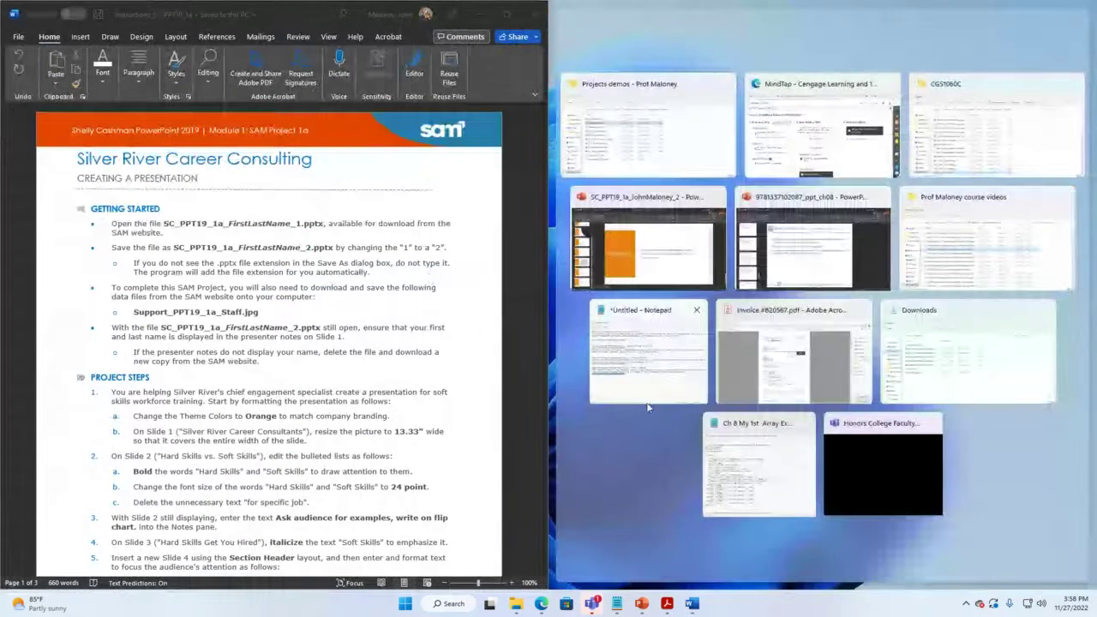
Open the SC_PPT19_1a presentation ending in _1 from the Projects demos folder and enable editing.
click(517, 604)
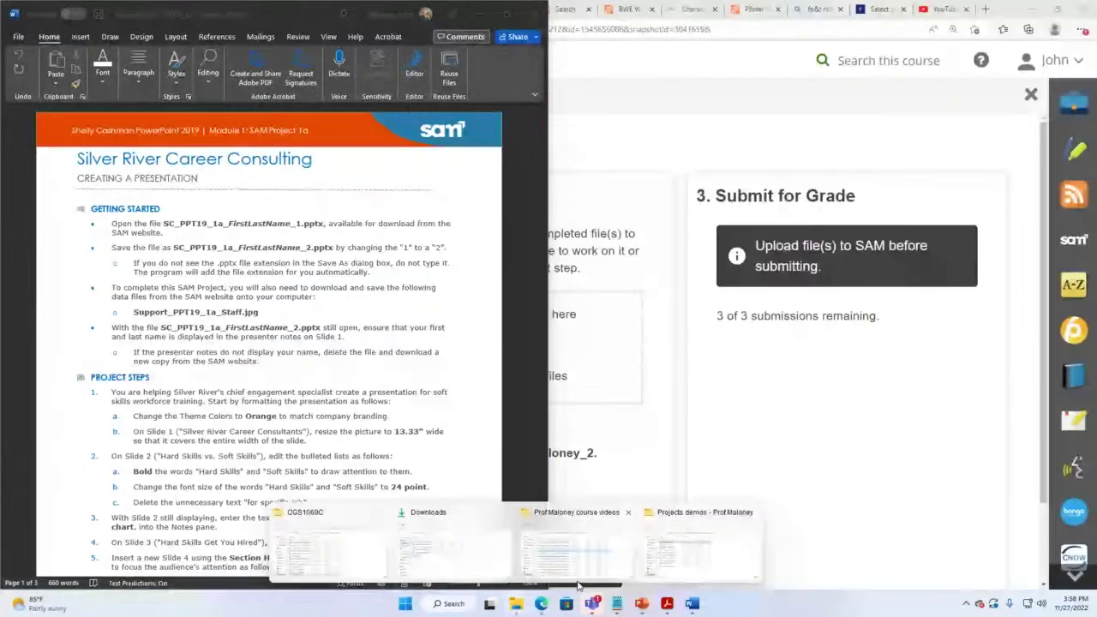
click(703, 549)
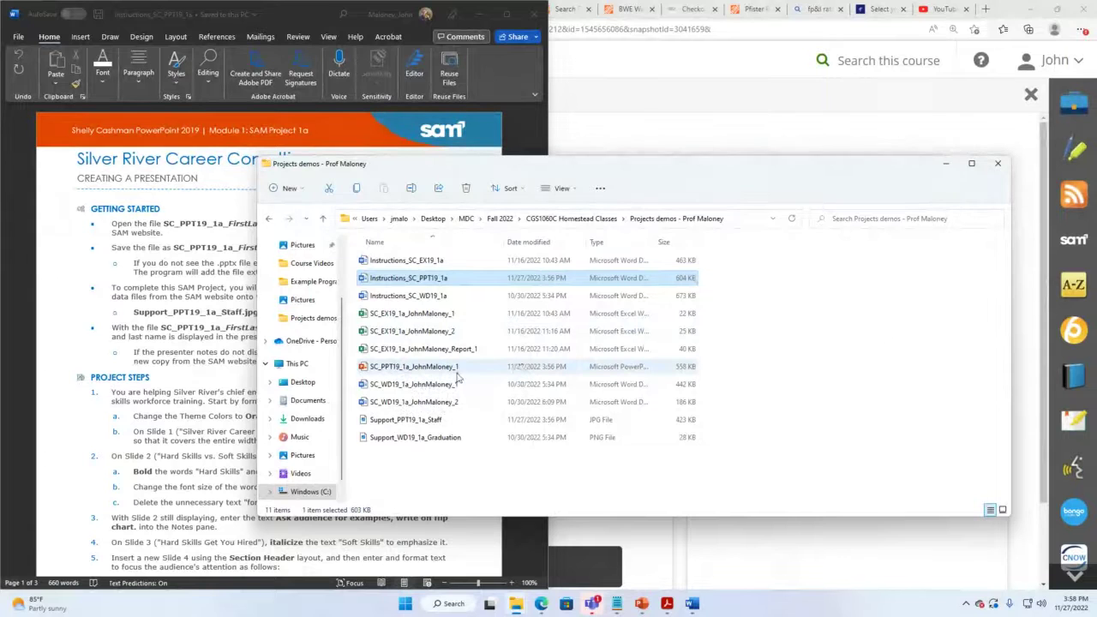
click(456, 374)
double_click(455, 374)
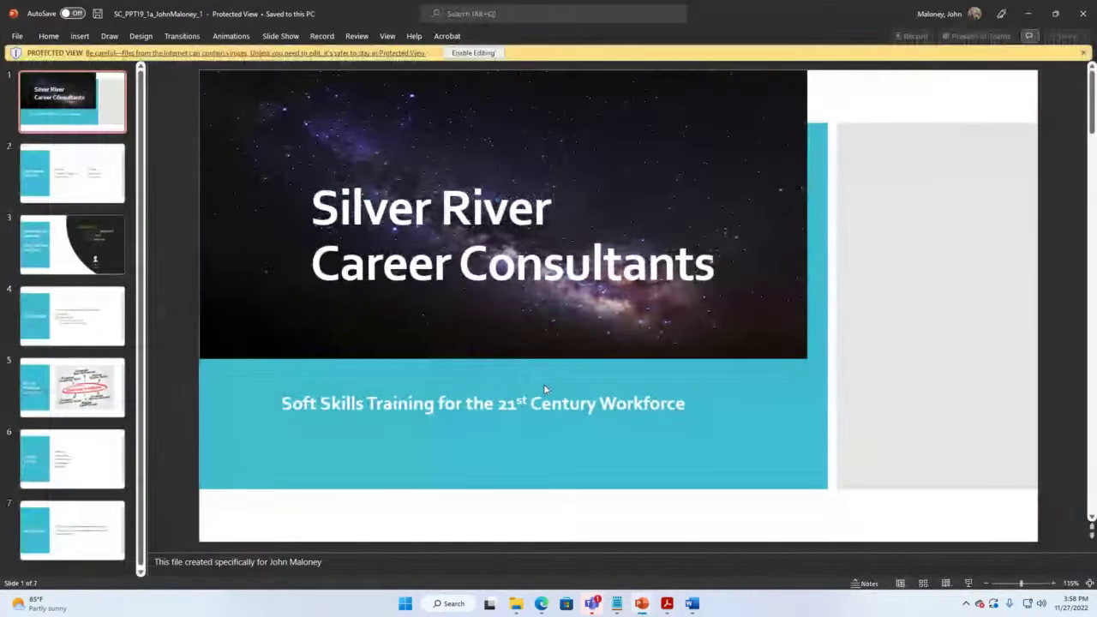
click(489, 53)
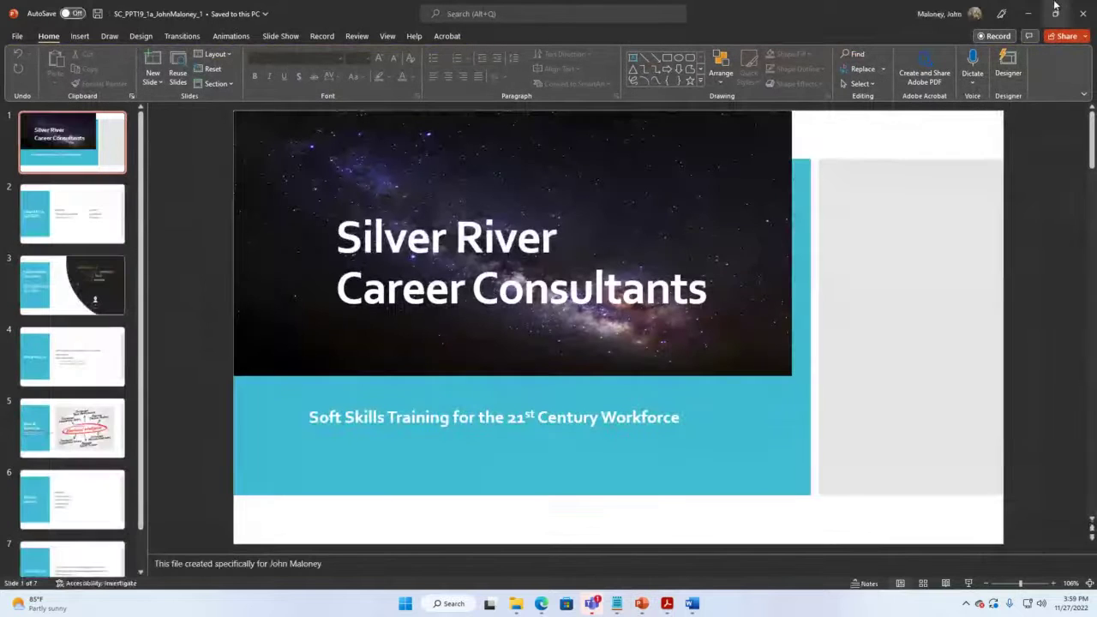
Snap the presentation window to the right half of the screen with the Word instructions beside it on the left.
key(super+Down)
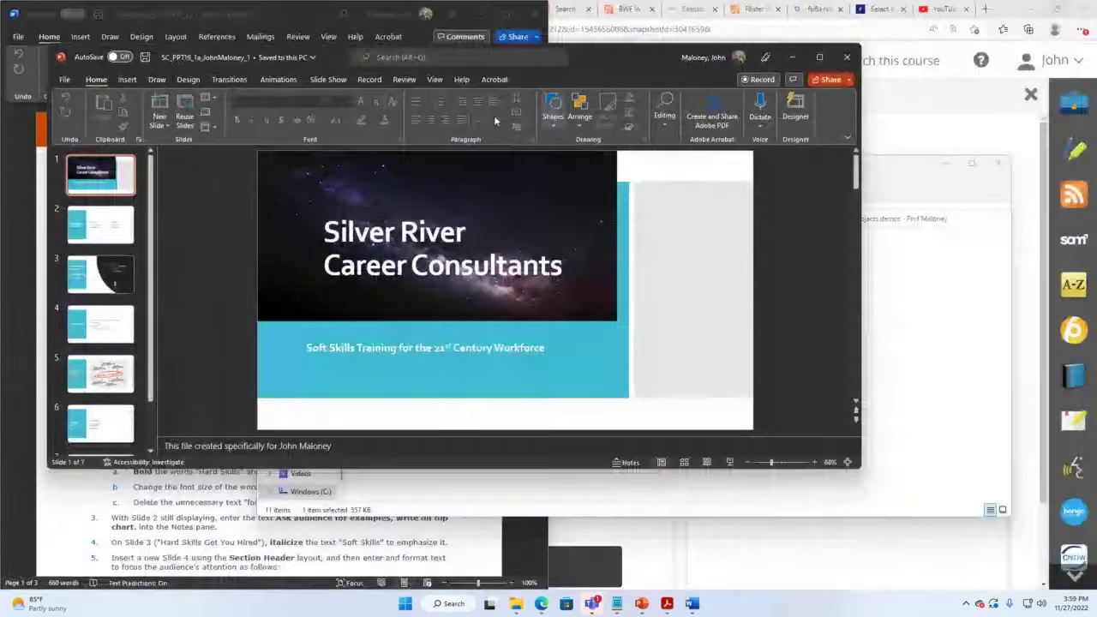
drag(578, 60, 584, 105)
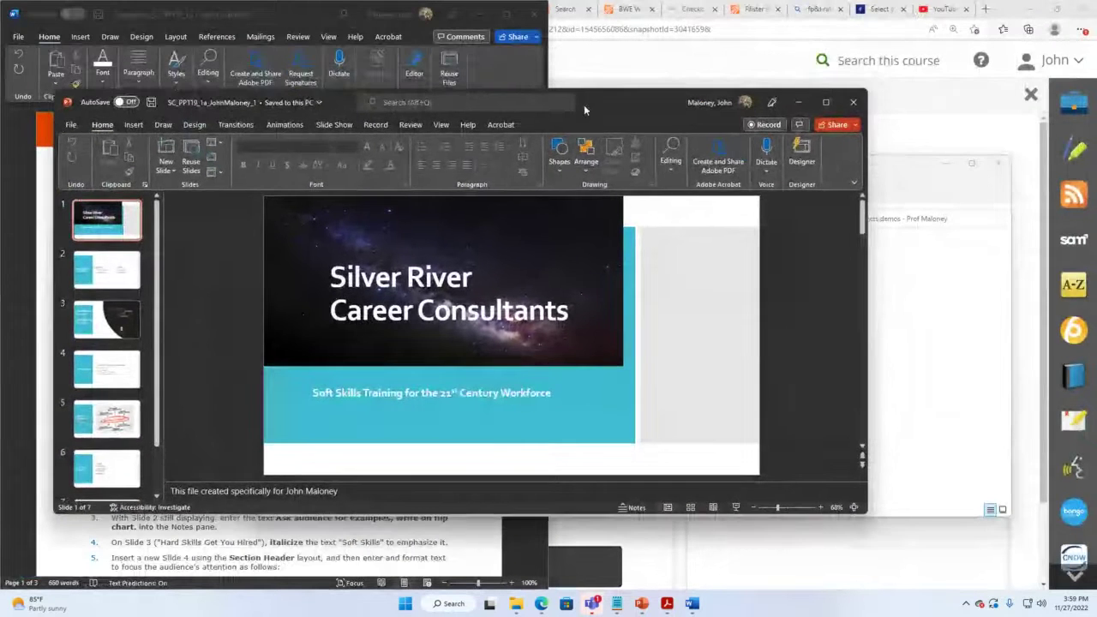
key(super+Right)
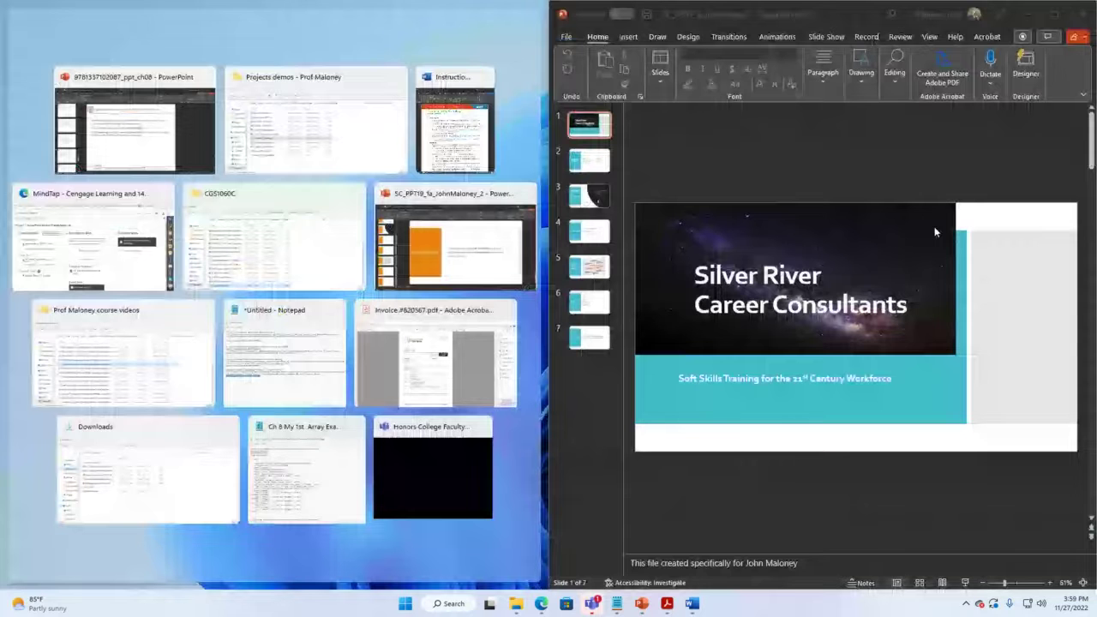
click(693, 603)
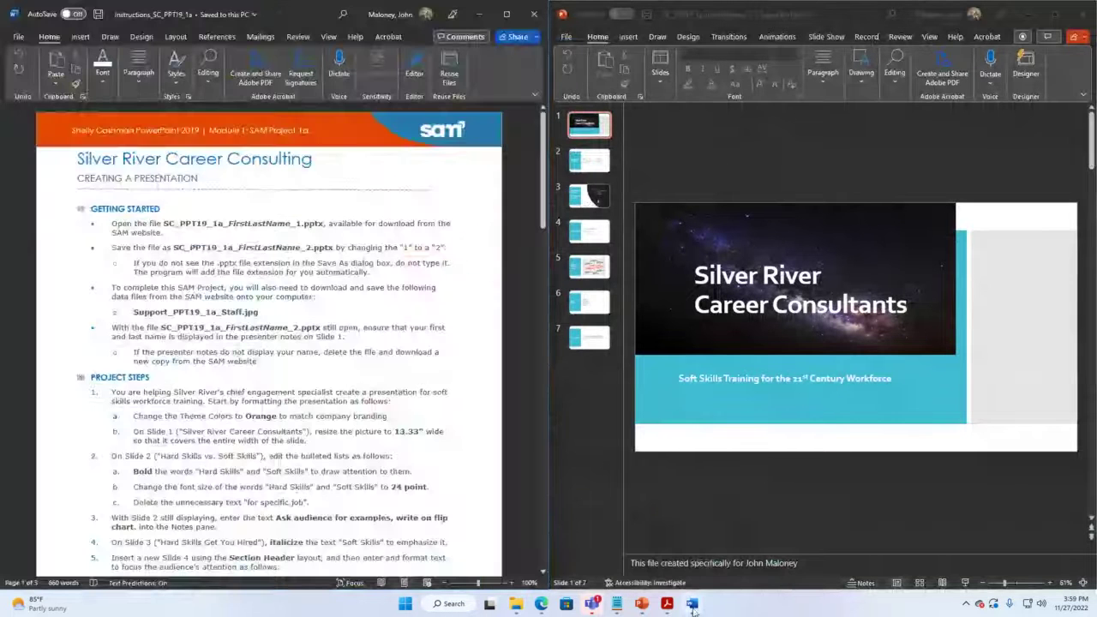
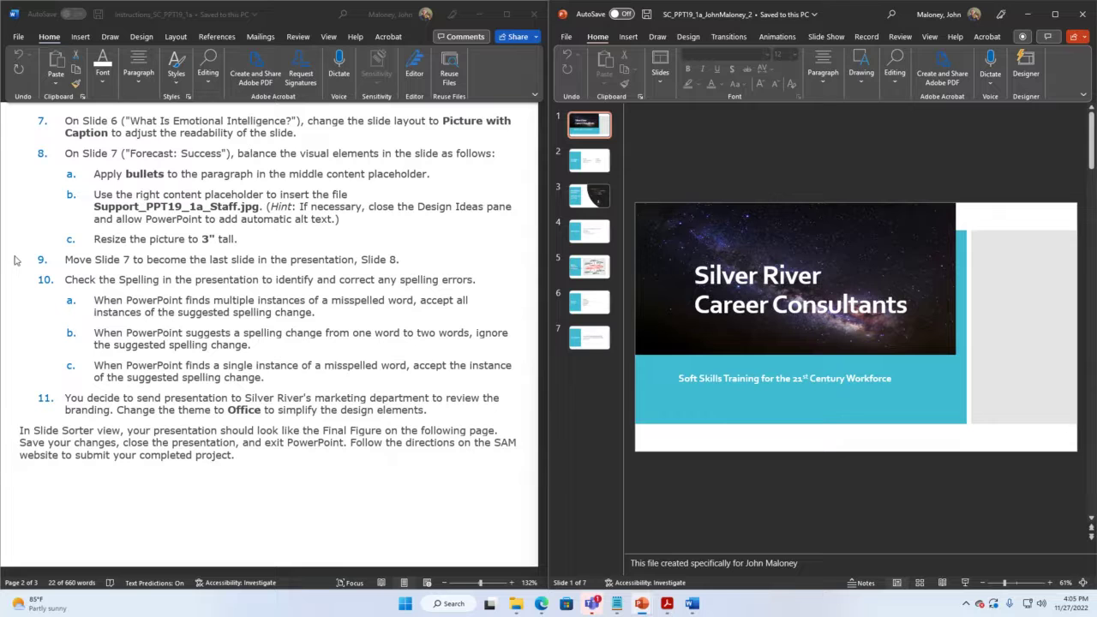
Review the Getting Started section and the first project steps in the Word instructions.
scroll(56, 252, up, 2)
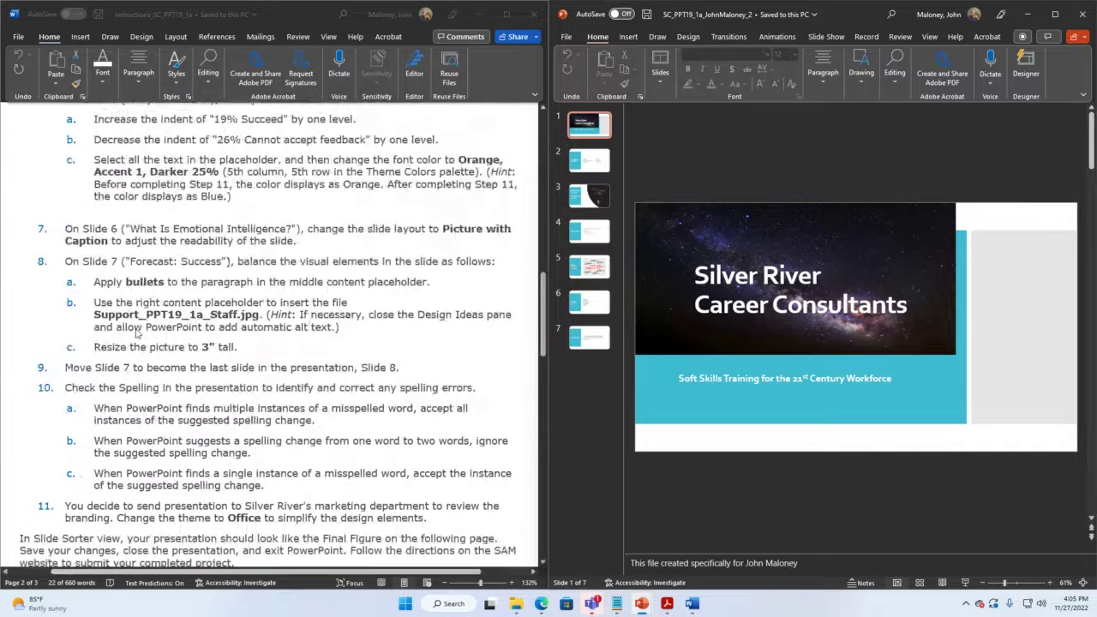
scroll(135, 334, up, 12)
scroll(126, 314, up, 5)
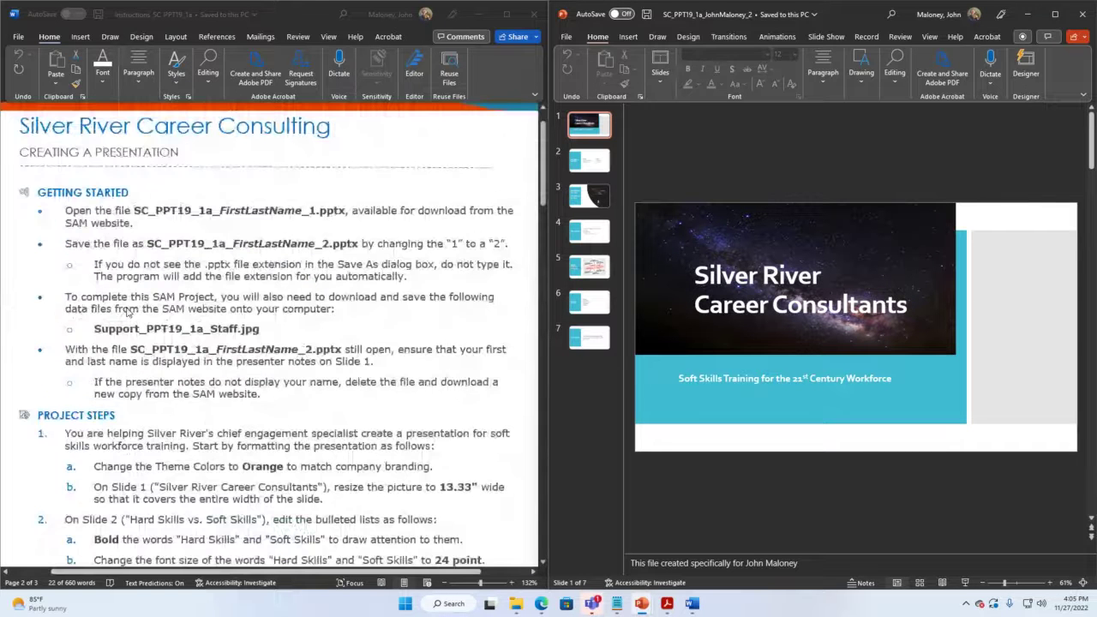
scroll(129, 314, up, 1)
scroll(132, 314, down, 5)
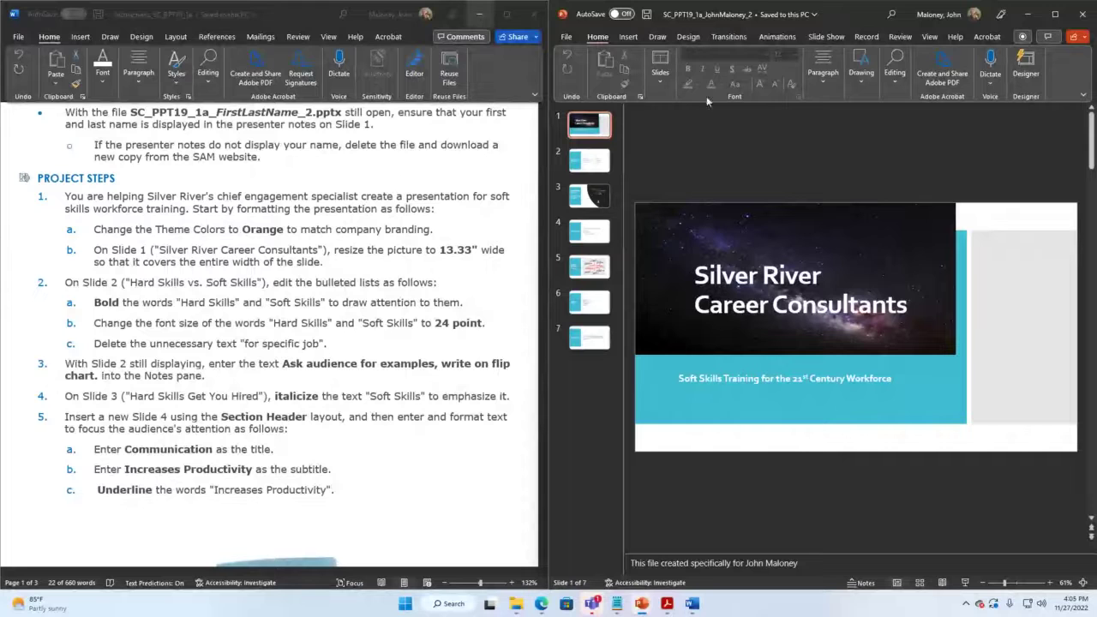
Examine the available design themes and the ribbon display options in PowerPoint.
click(688, 38)
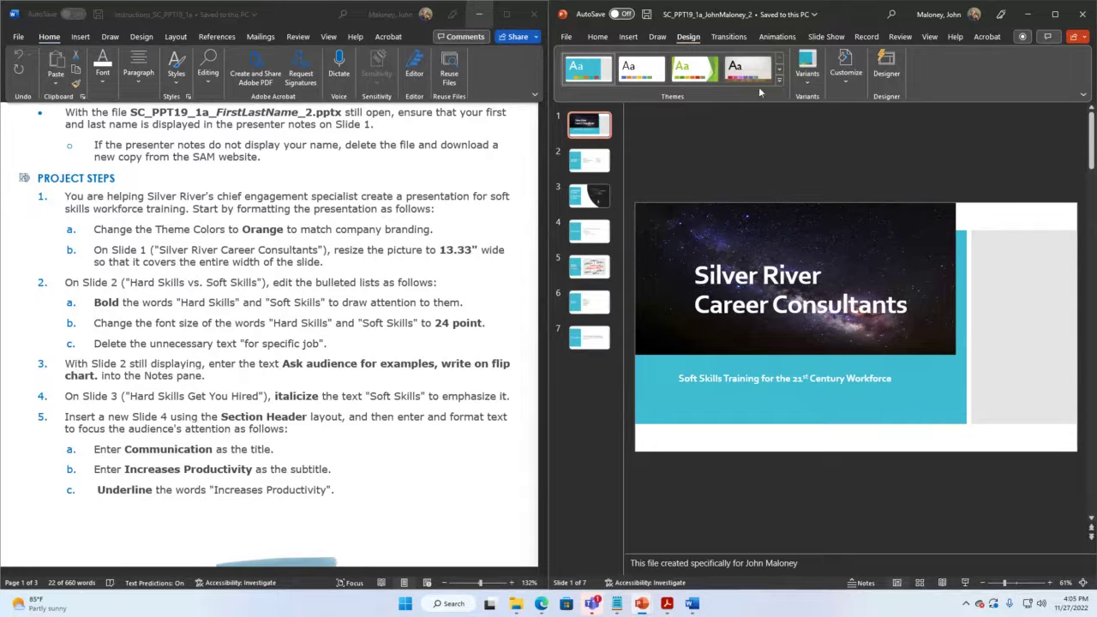
click(780, 82)
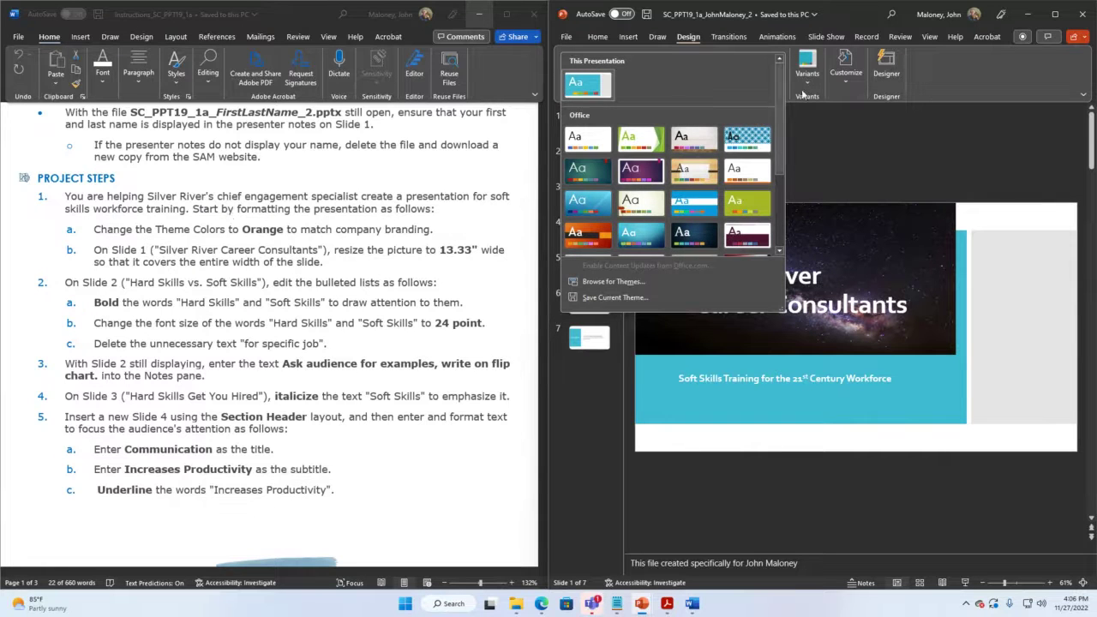
click(977, 129)
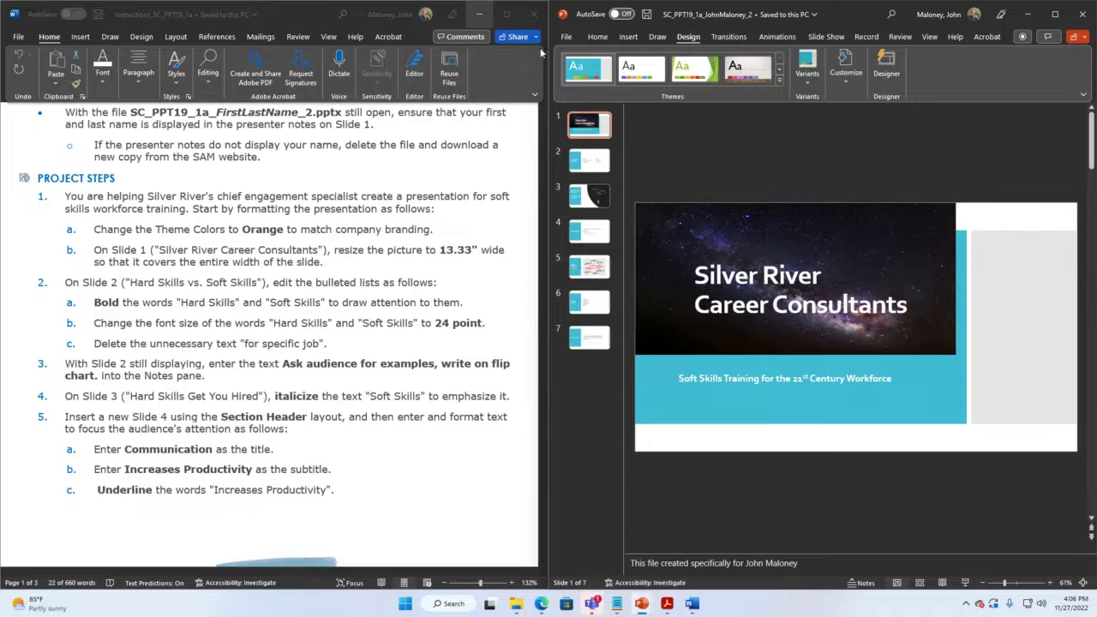
click(599, 43)
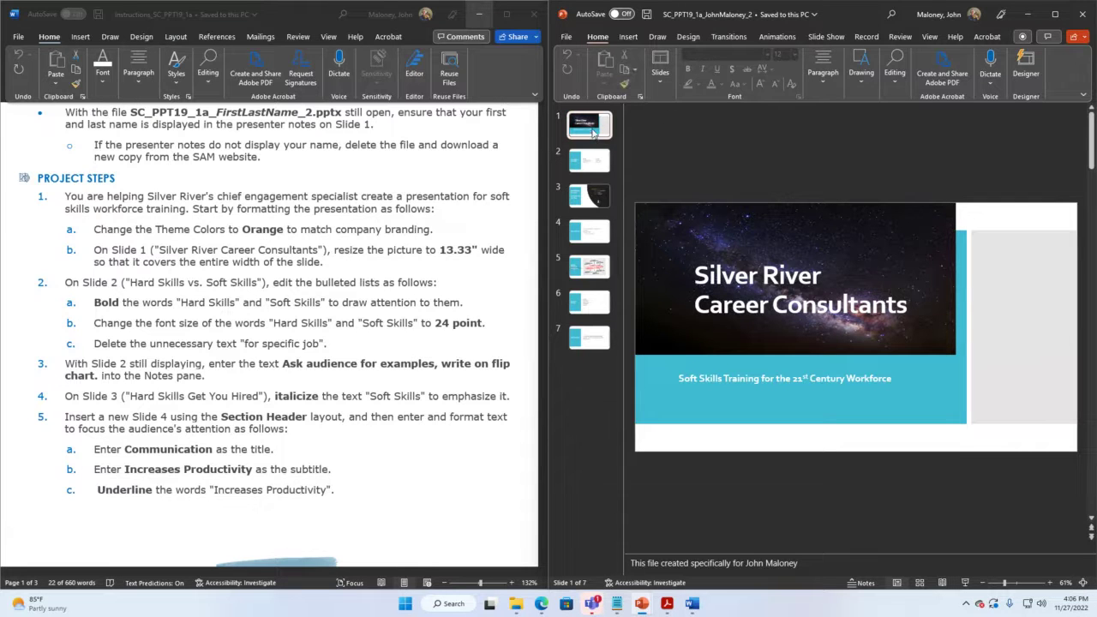
click(689, 37)
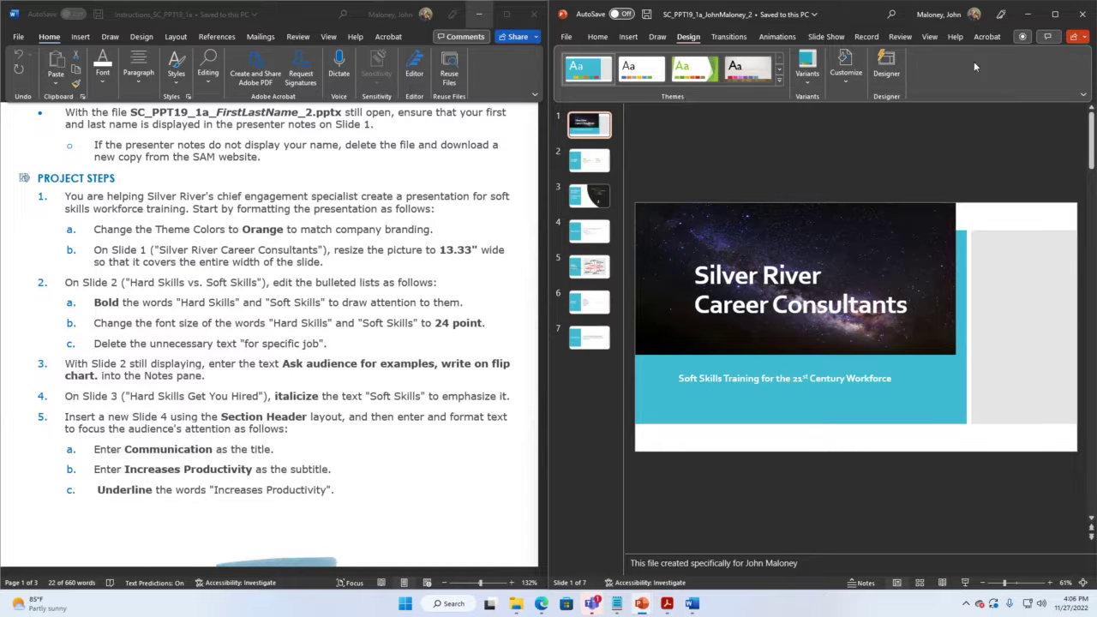
click(1085, 96)
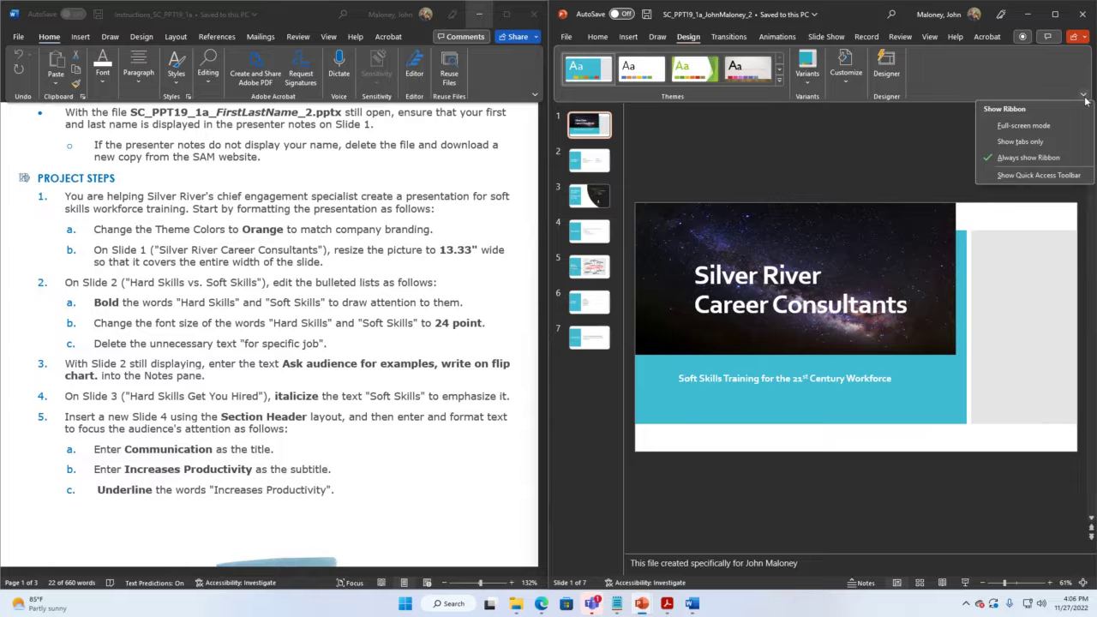
click(899, 145)
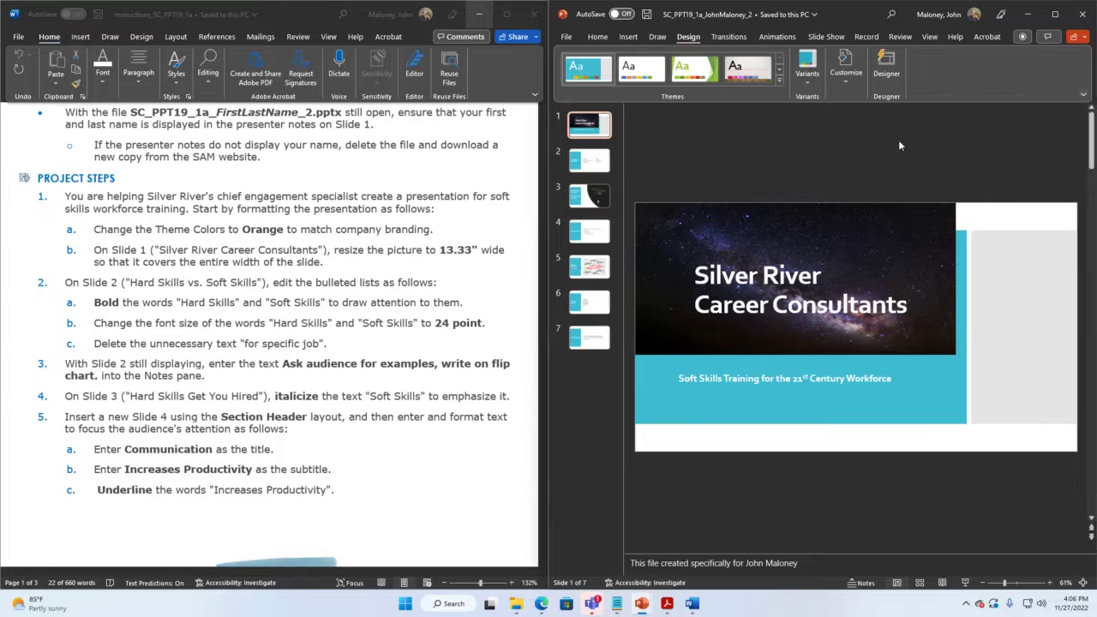
click(779, 82)
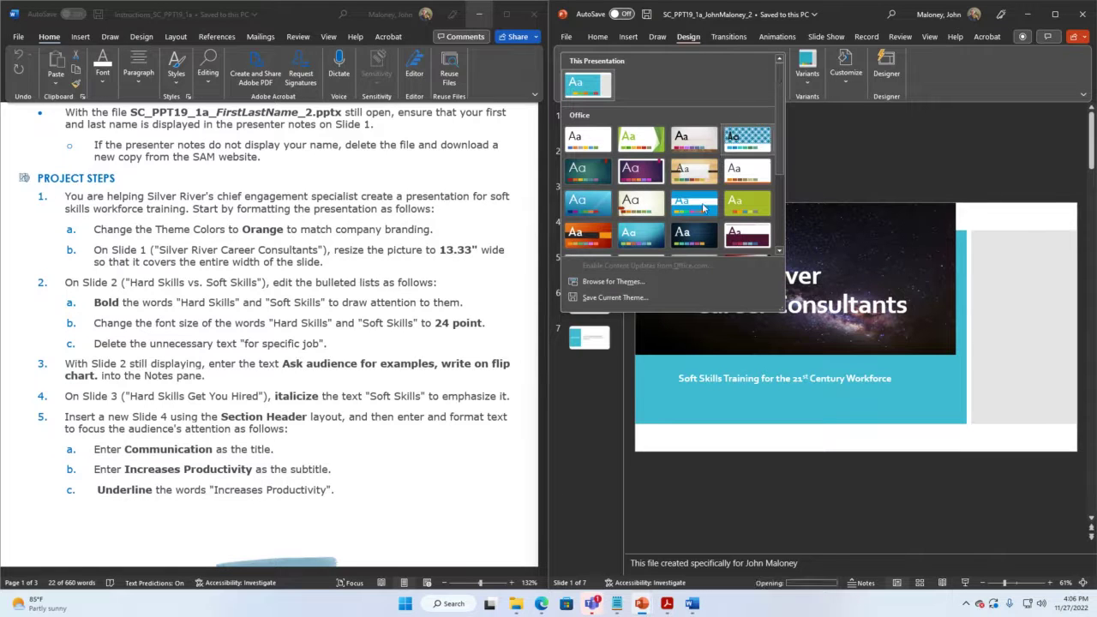
click(918, 154)
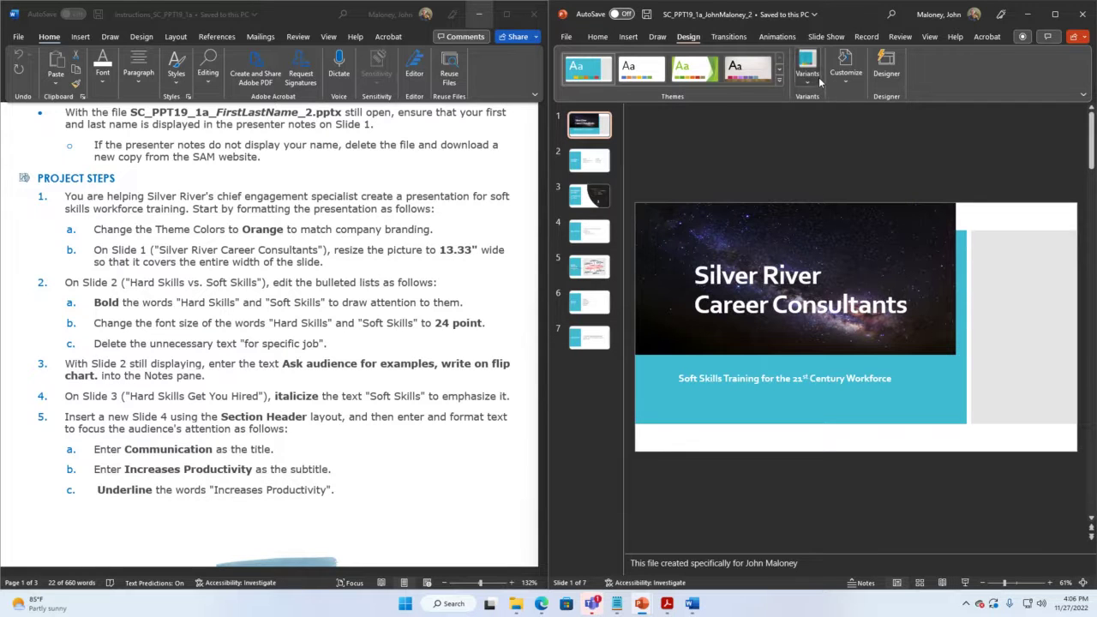
Change the presentation's theme colors to Orange and save the file.
click(819, 78)
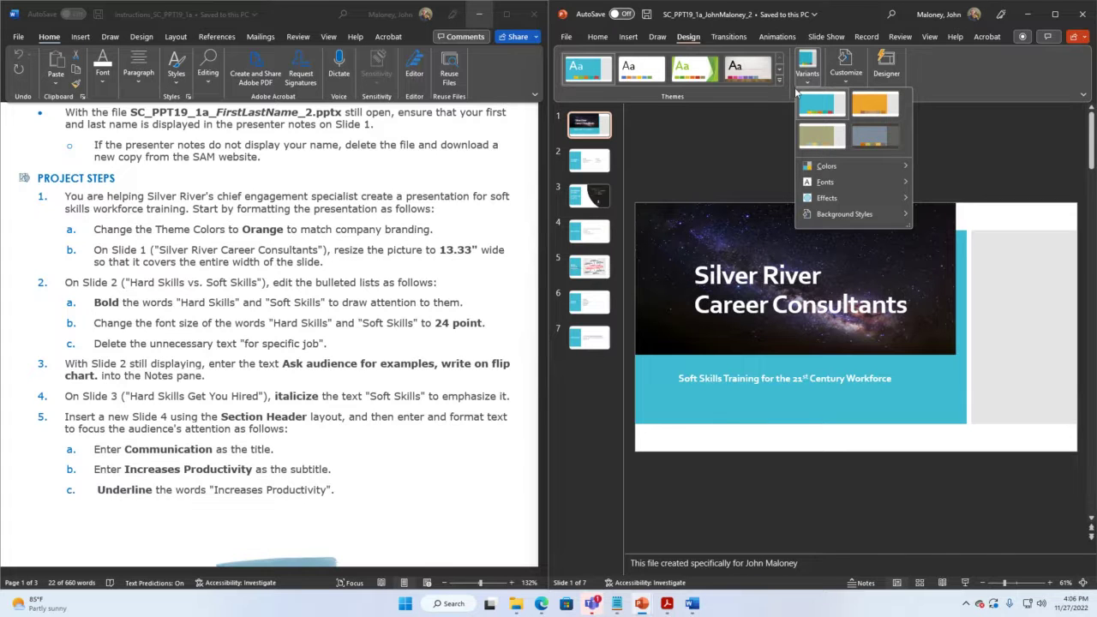
mouse_move(832, 166)
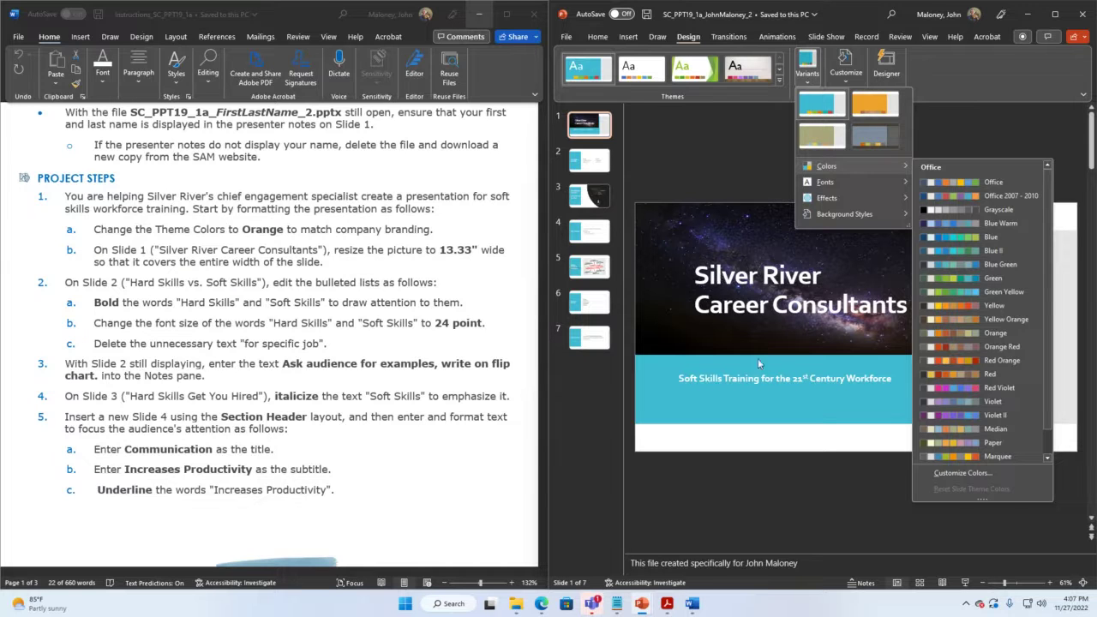
click(998, 334)
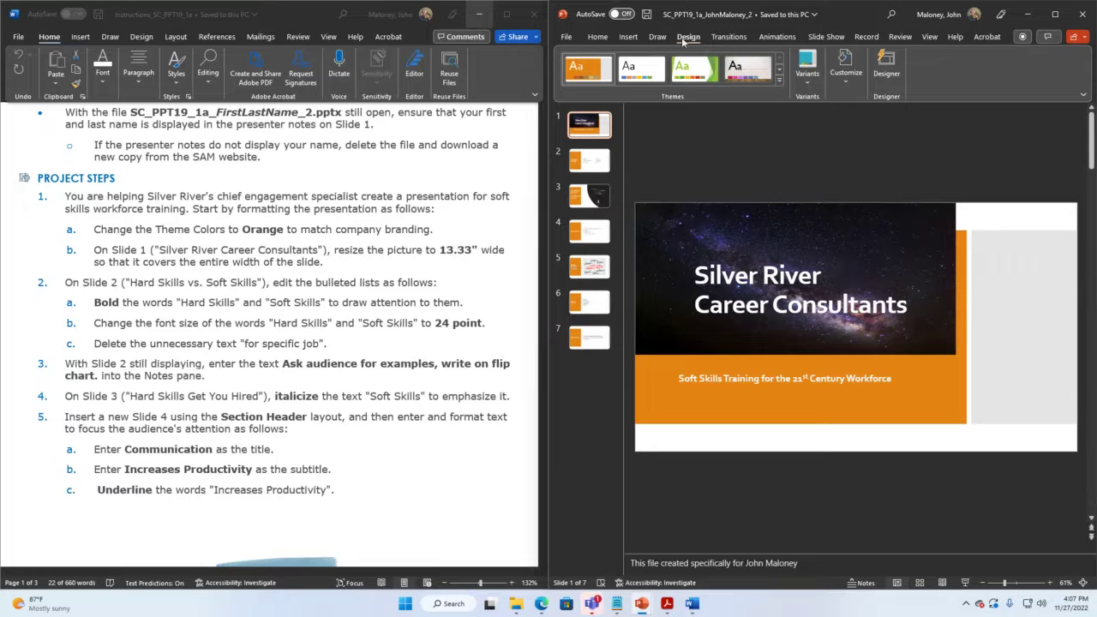
click(648, 13)
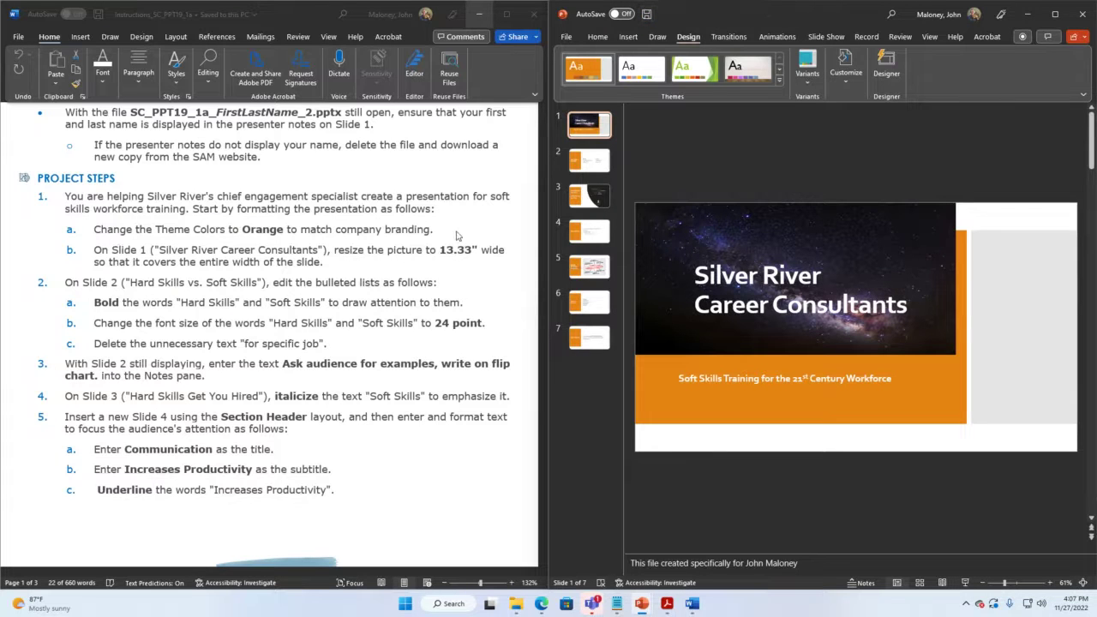
Examine the enlarged Final Figure on the last page of the instructions and return to the Slide 1 picture step.
triple_click(527, 161)
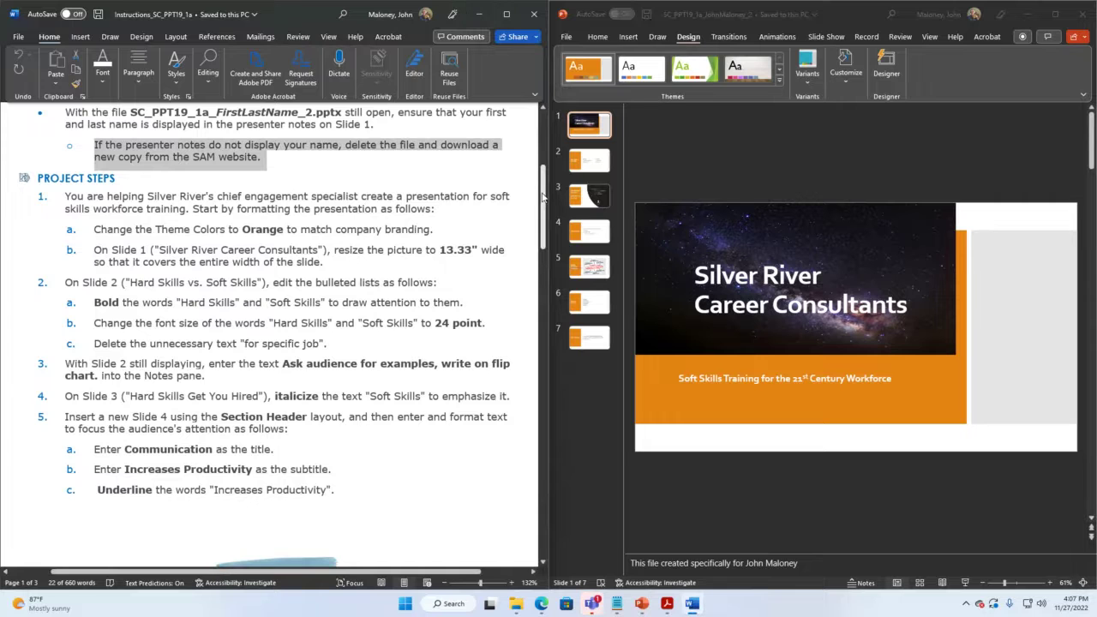
drag(543, 197, 575, 437)
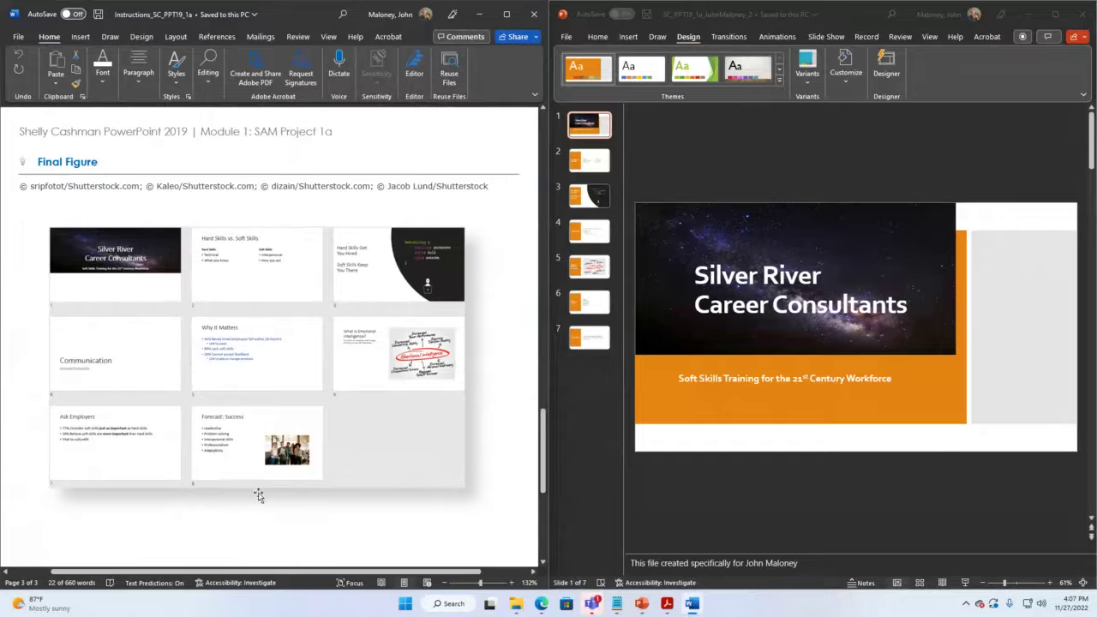
click(482, 583)
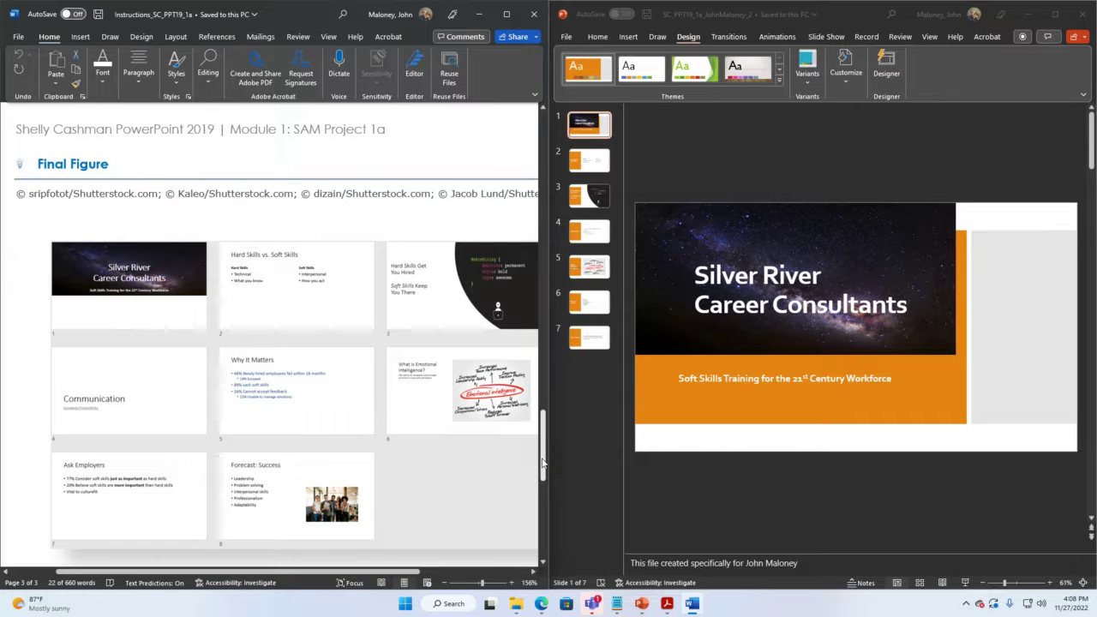
drag(542, 463, 517, 171)
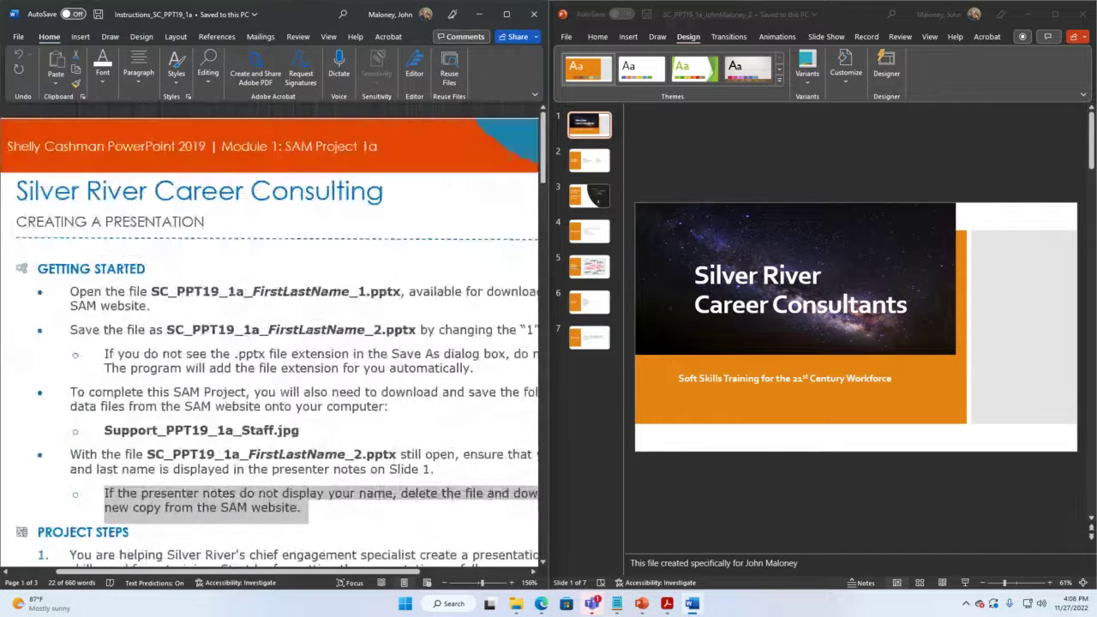
scroll(224, 366, down, 2)
scroll(239, 355, down, 5)
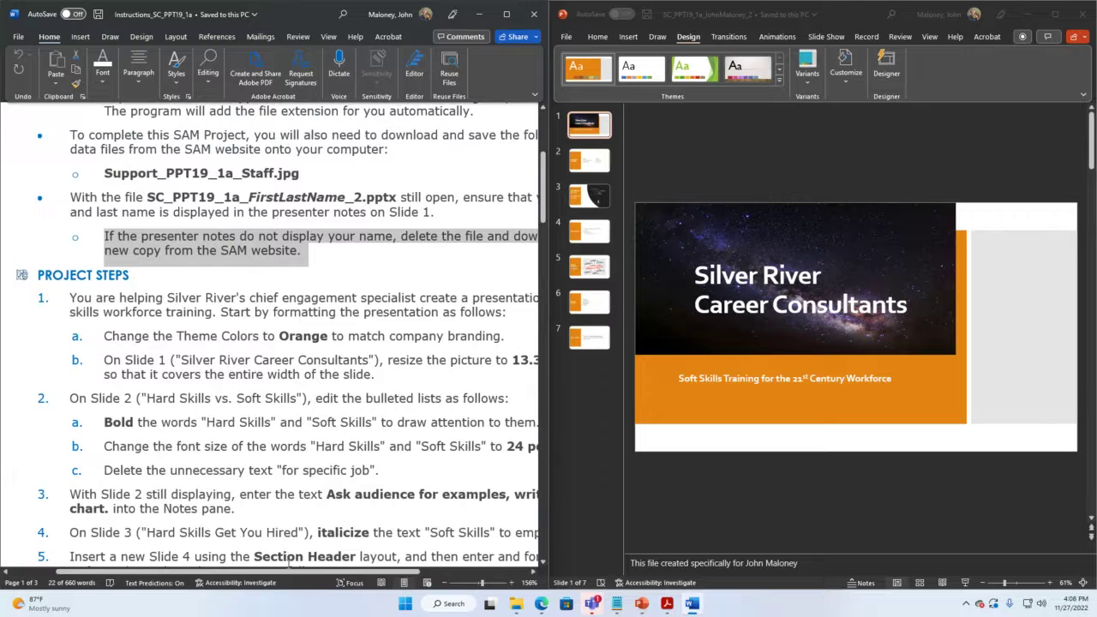
drag(292, 572, 341, 593)
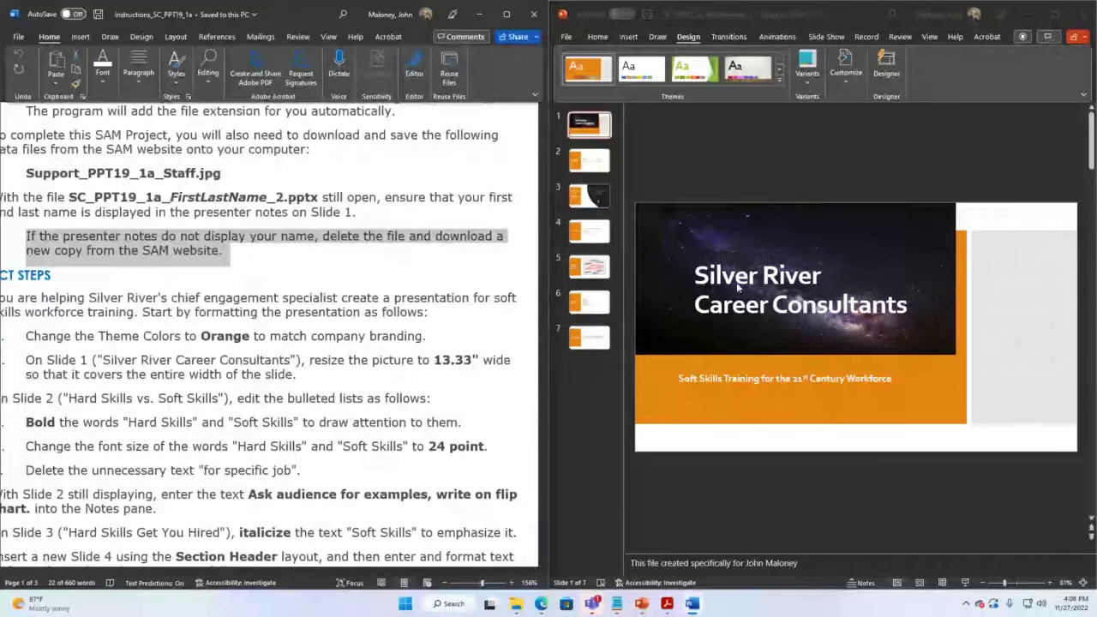
Set the width of the starry sky picture on Slide 1 to 13.33" to cover the full slide width.
click(641, 604)
click(754, 265)
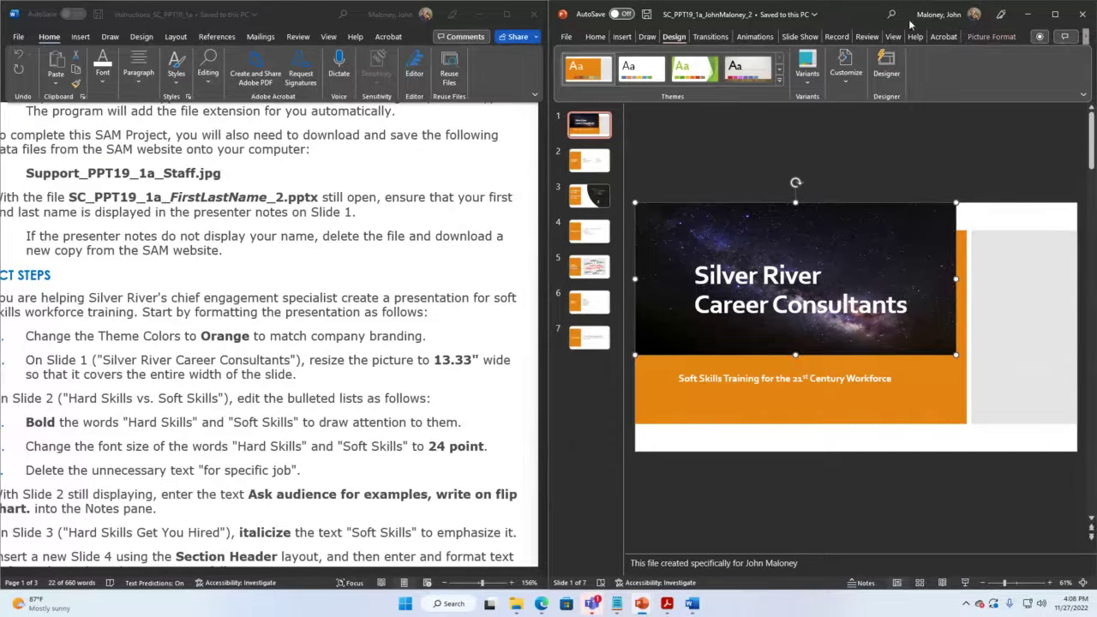
click(994, 38)
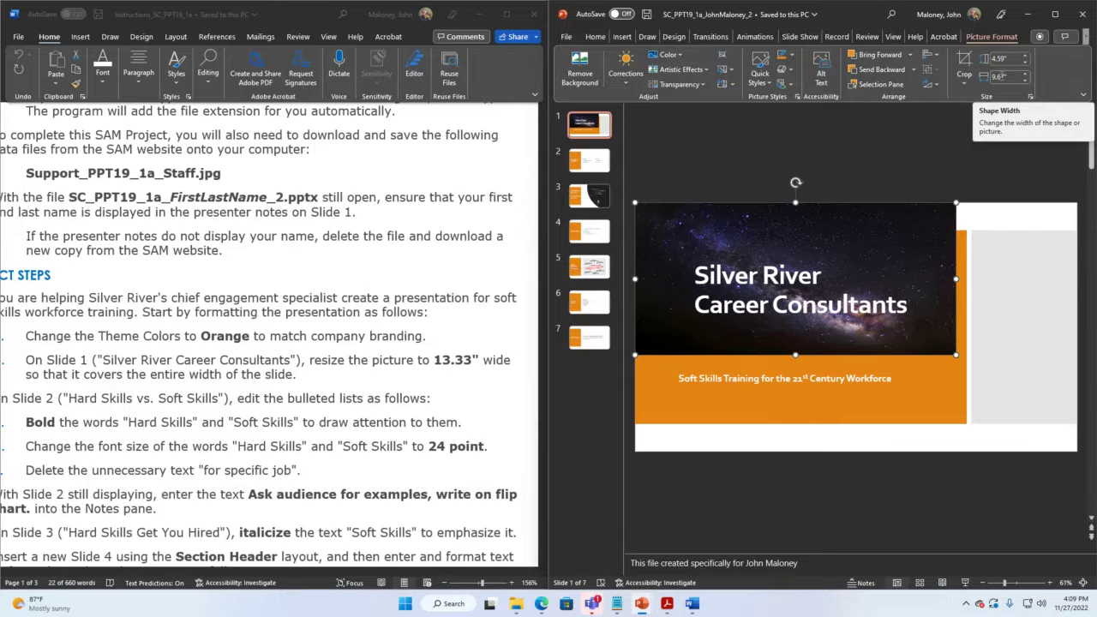
click(1026, 74)
click(1009, 77)
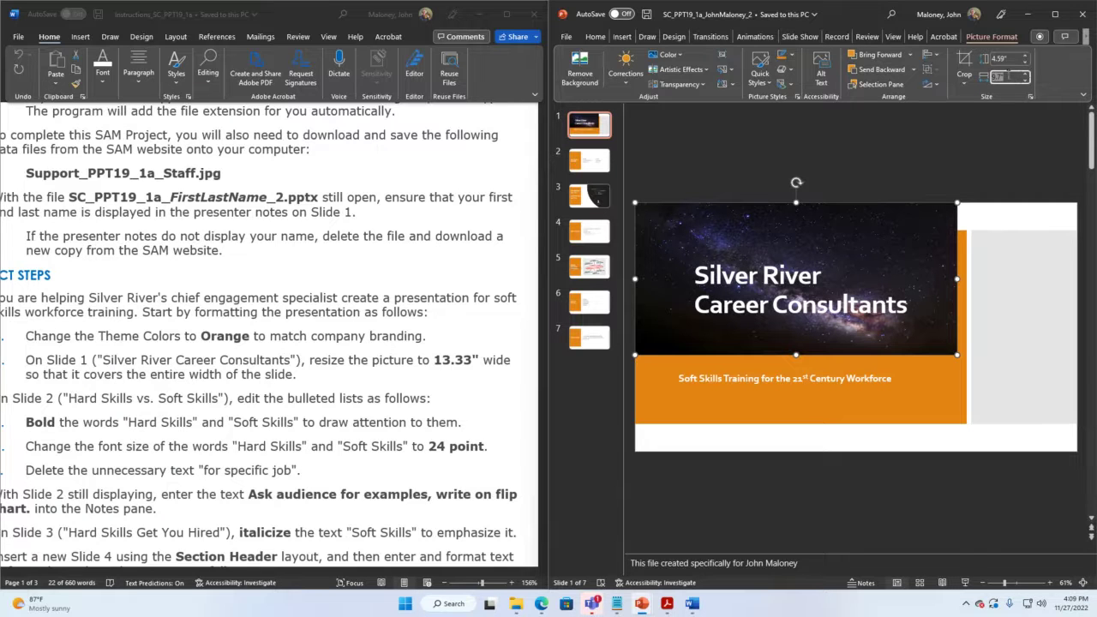
text(13.33)
key(Return)
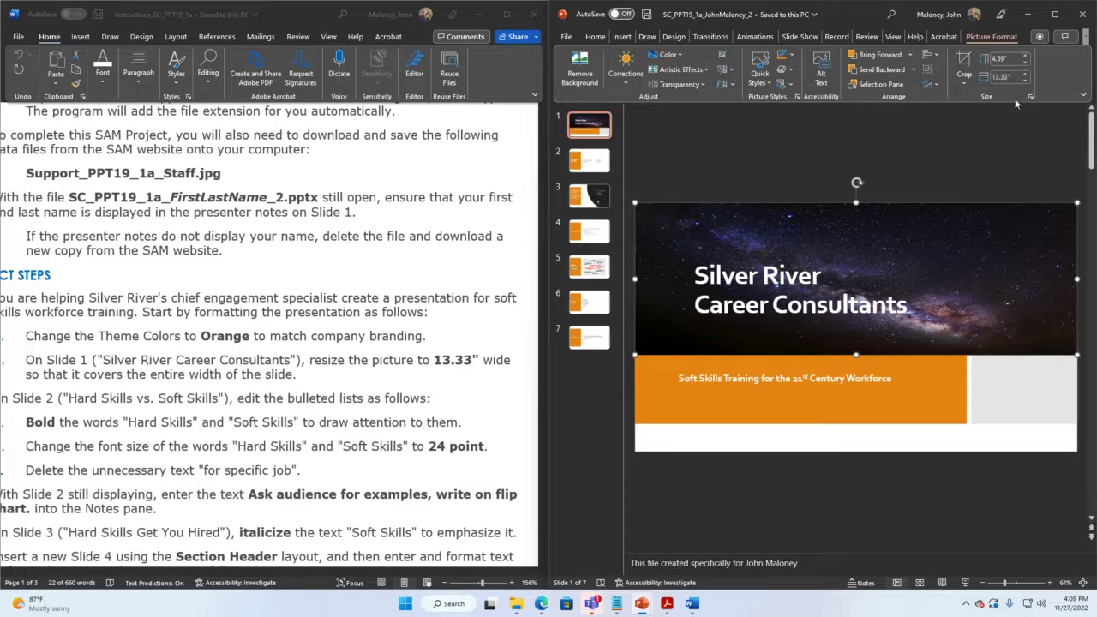
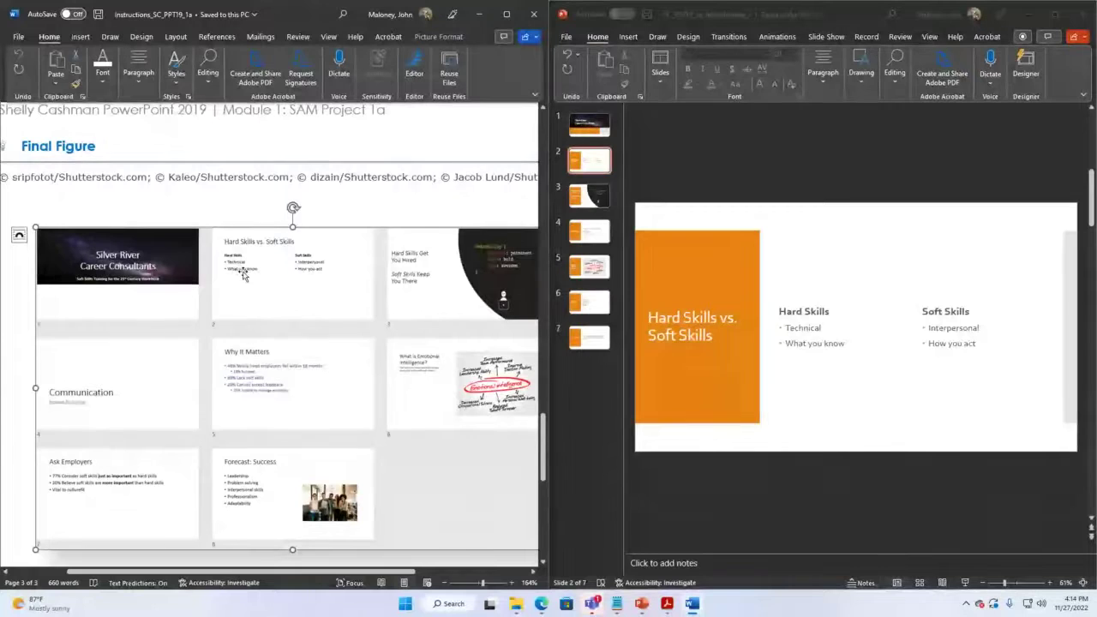
Review the project steps for Slide 2 in the instructions and compare them with the Final Figure on the last page.
drag(543, 467, 542, 225)
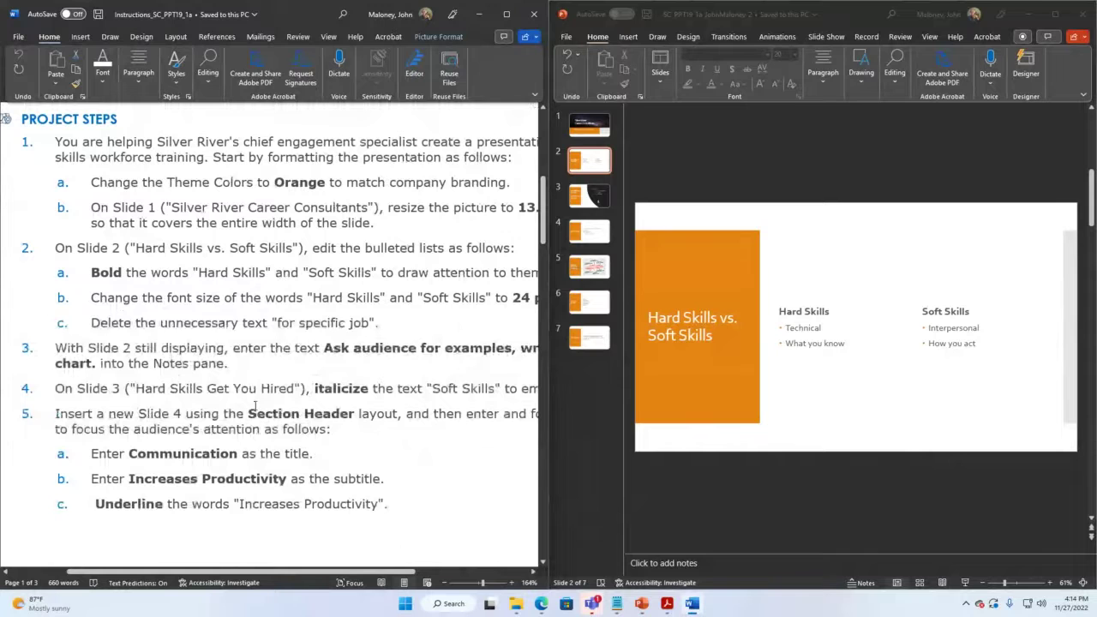
scroll(211, 406, down, 1)
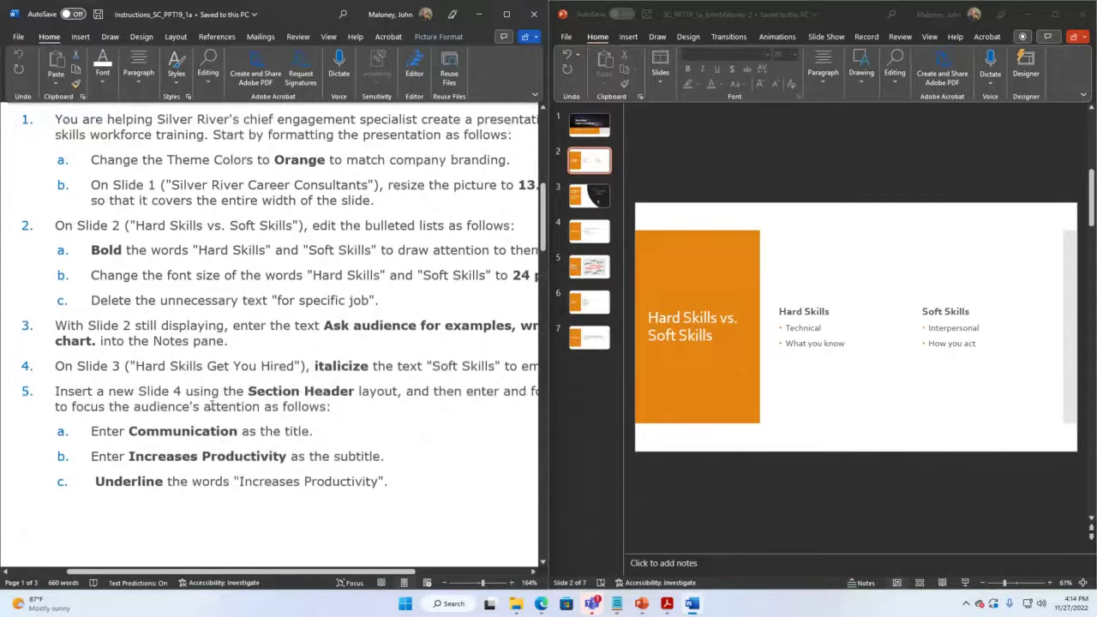
scroll(211, 407, down, 1)
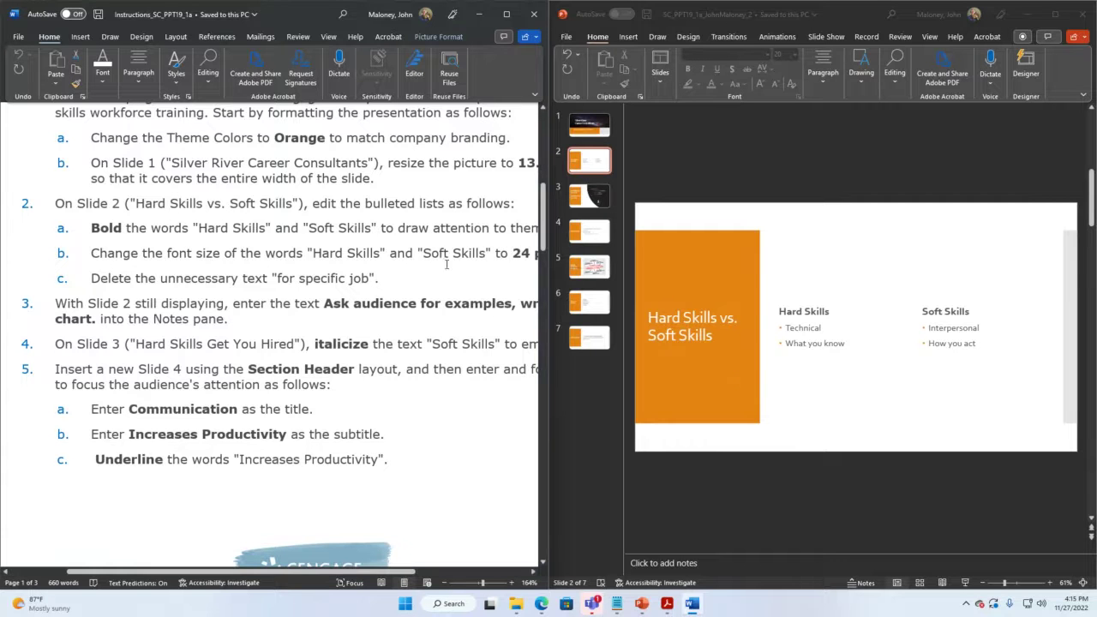
scroll(542, 250, down, 1)
drag(542, 249, 532, 478)
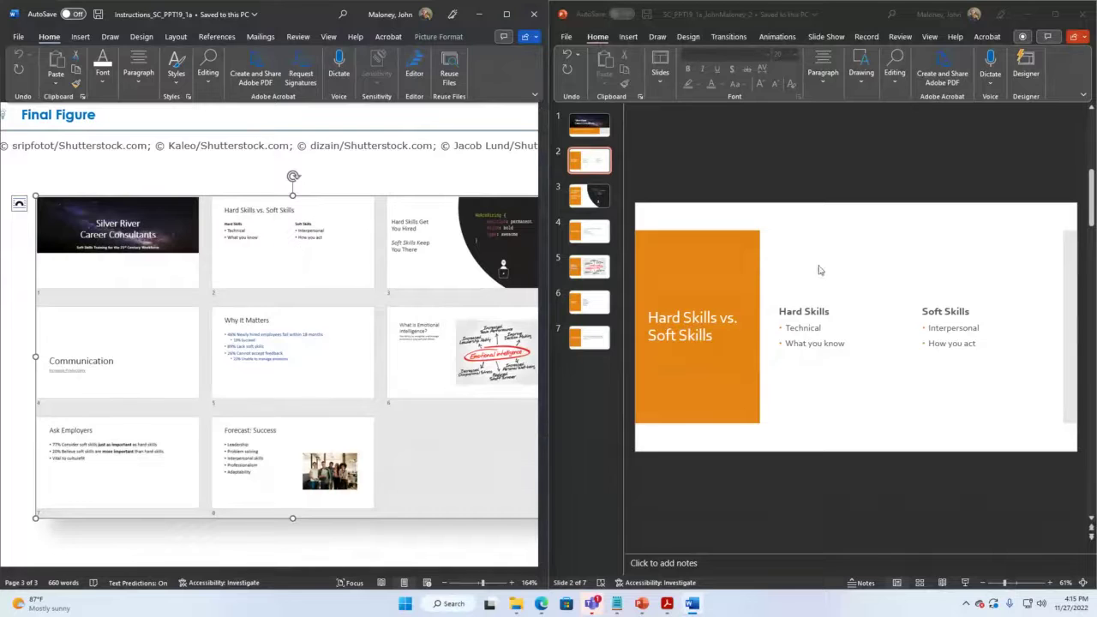
scroll(509, 291, up, 10)
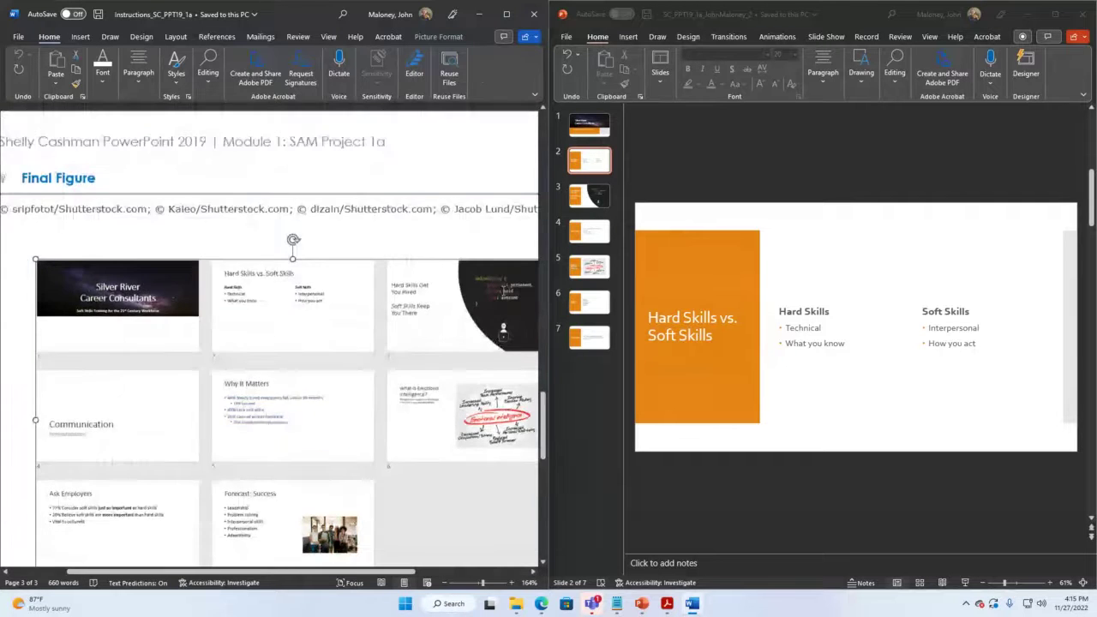
scroll(397, 378, up, 5)
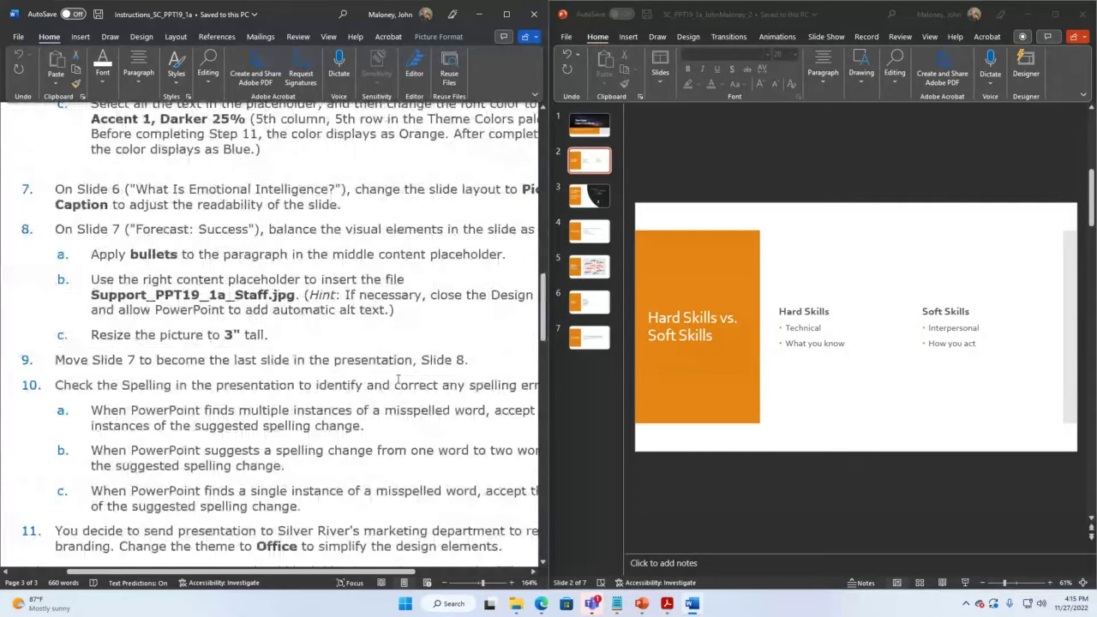
scroll(397, 379, up, 10)
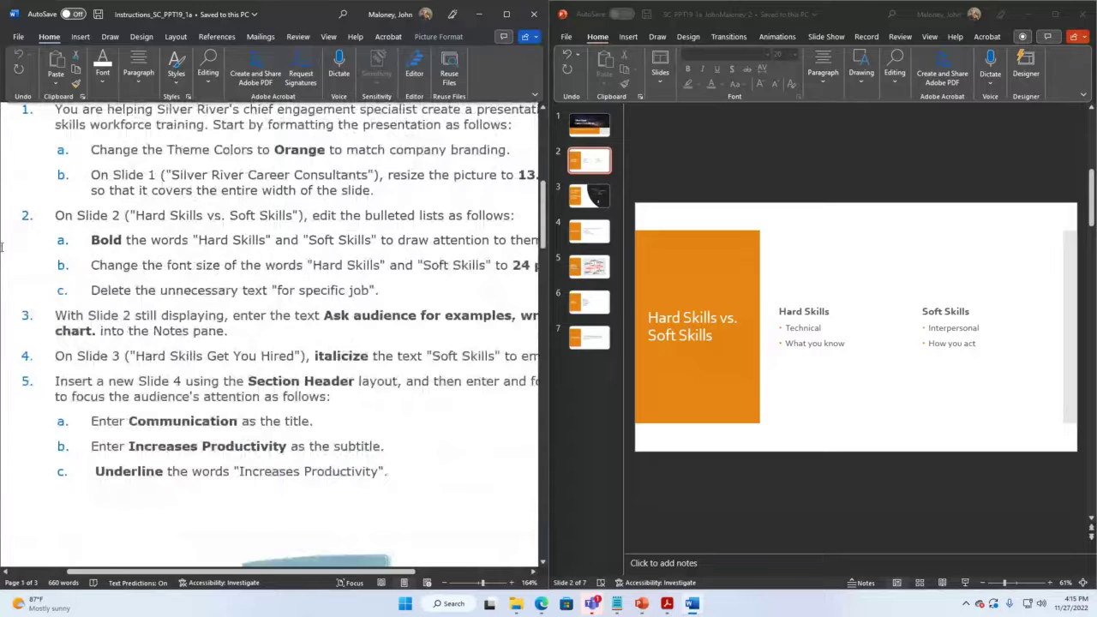
Enlarge the Notes pane below Slide 2 and place the cursor in it for a new note.
click(690, 351)
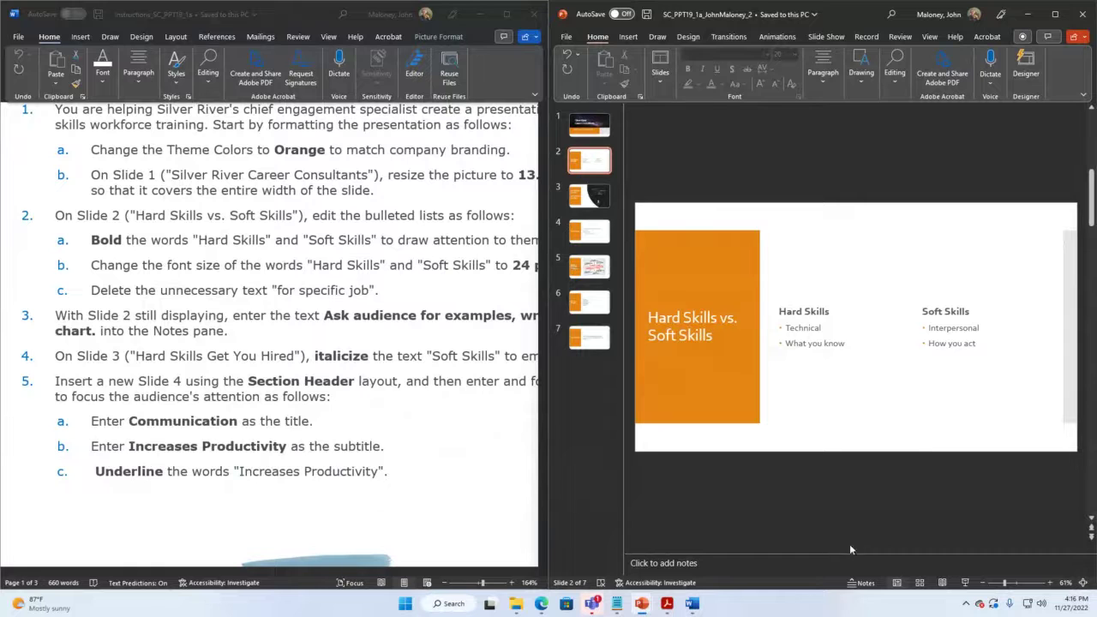
drag(847, 551, 842, 484)
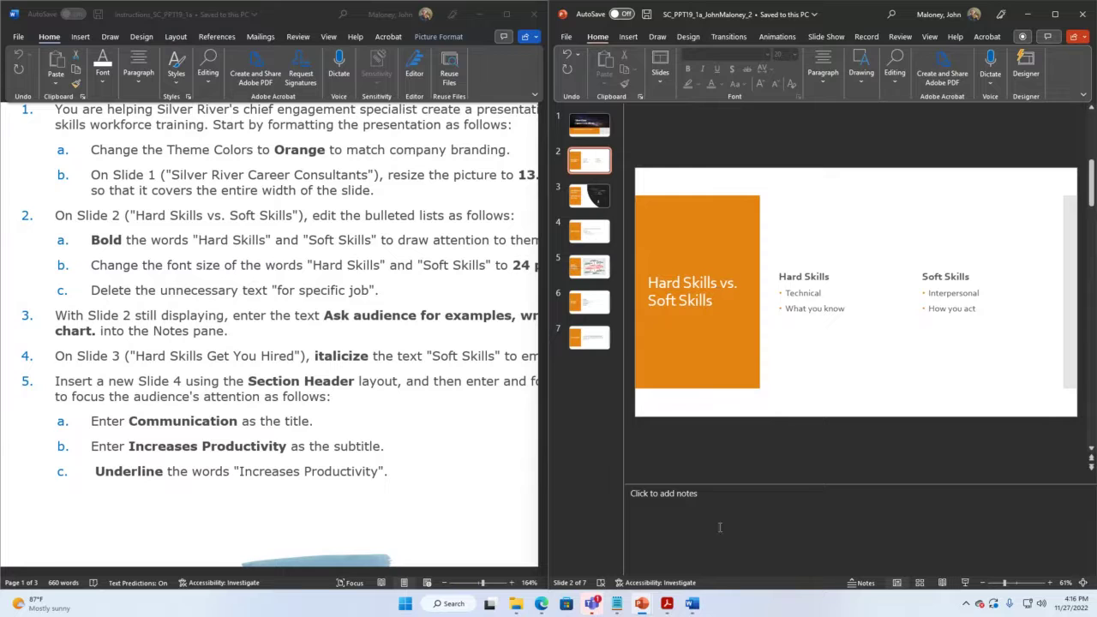
click(688, 497)
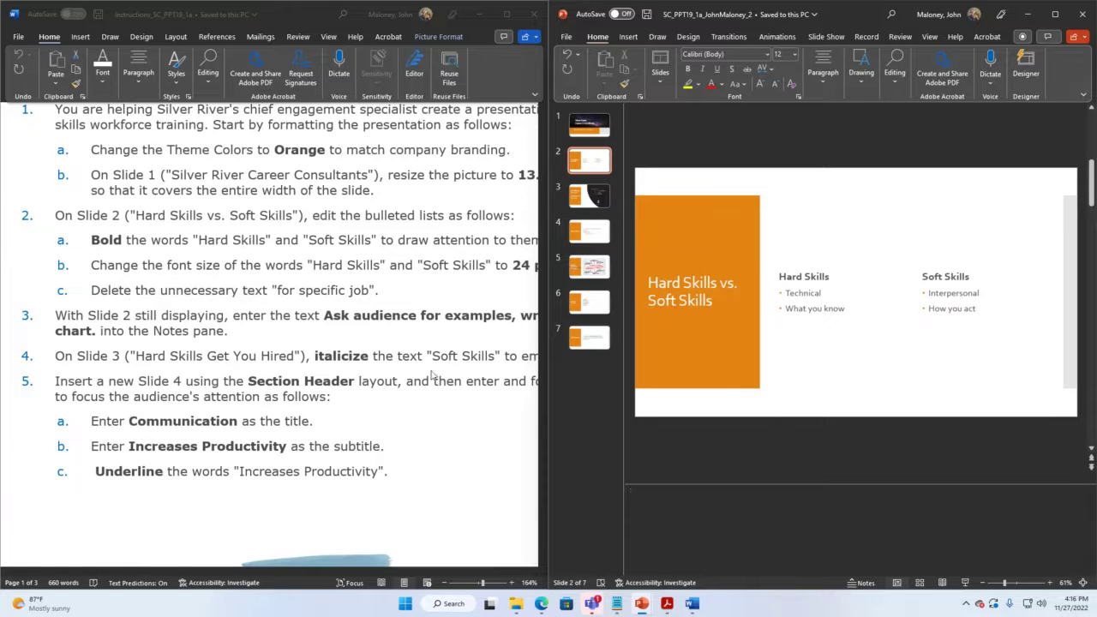
Enter "Ask audience for examples, write on flip chart" as the speaker note for Slide 2, following step 3 of the instructions.
click(367, 557)
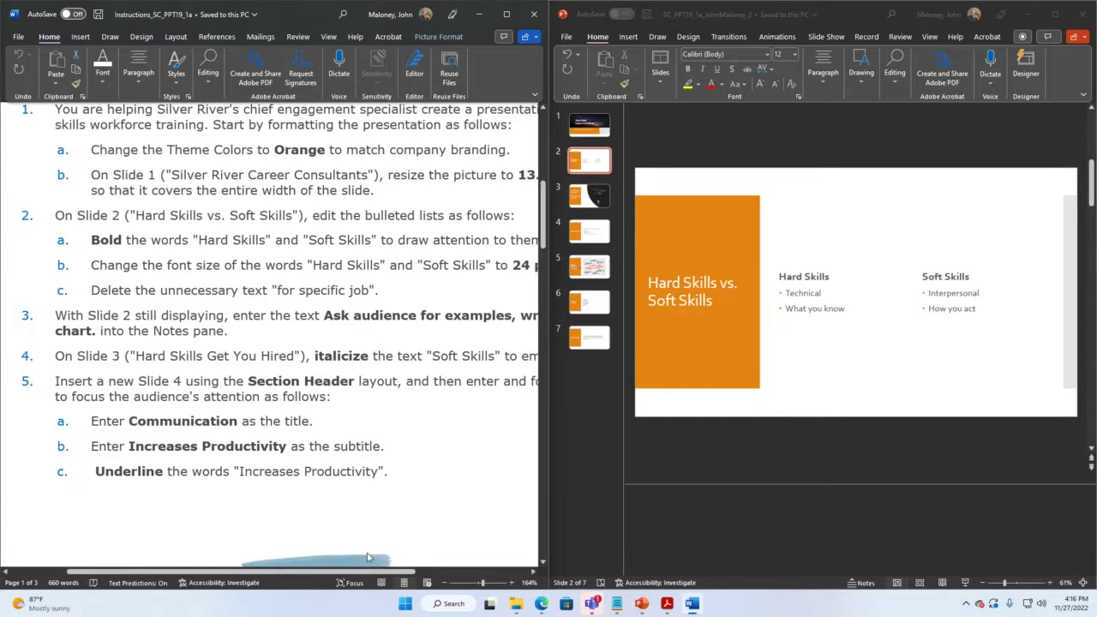
drag(371, 572, 390, 585)
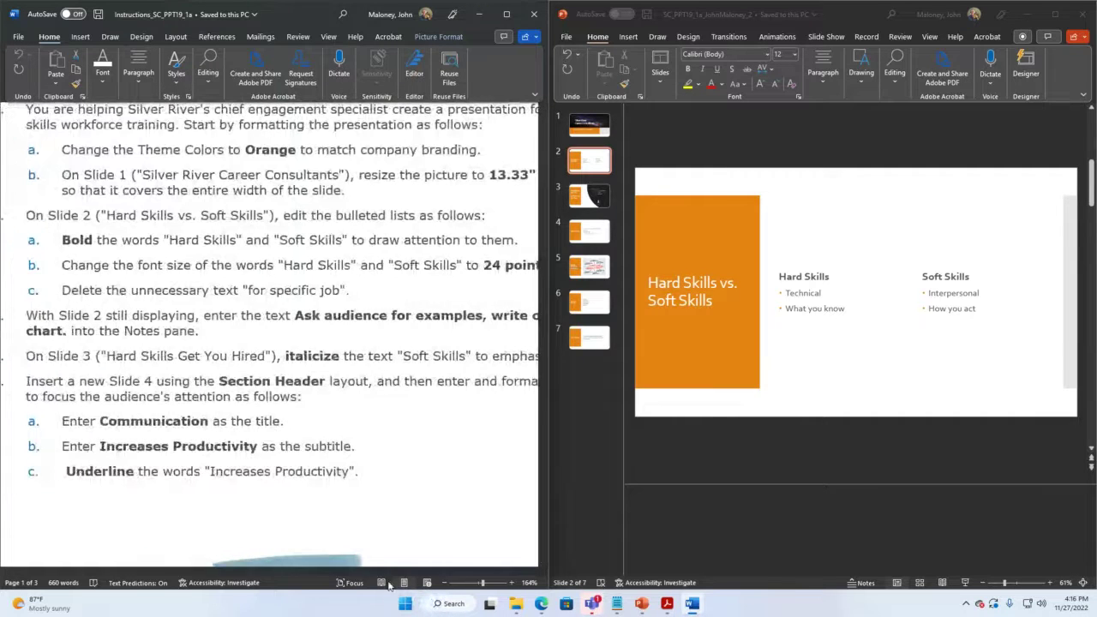
double_click(64, 333)
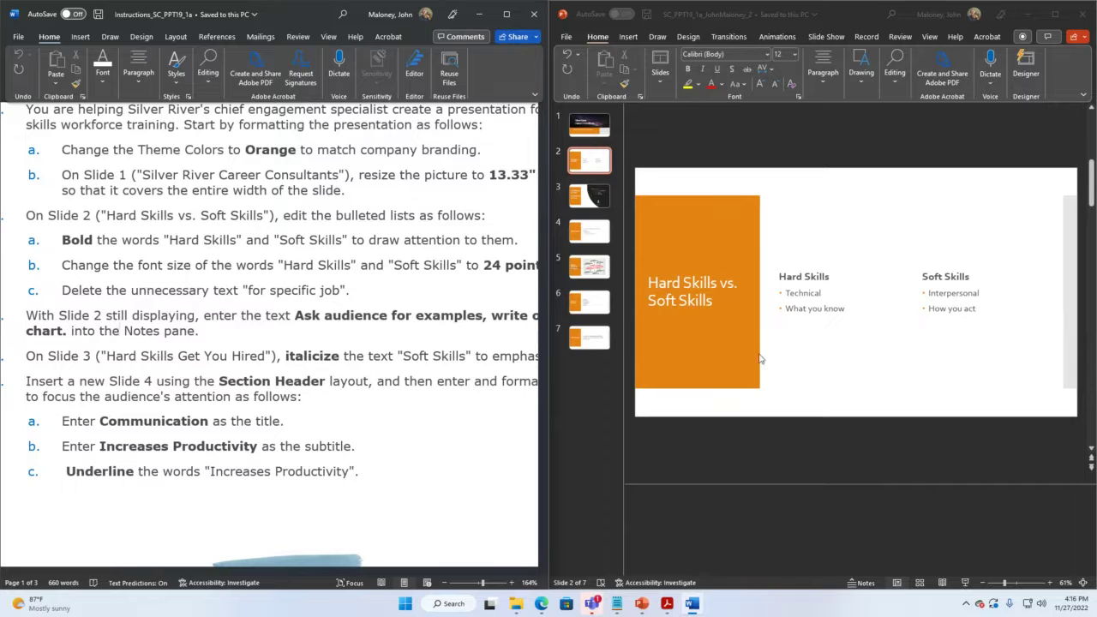
click(658, 530)
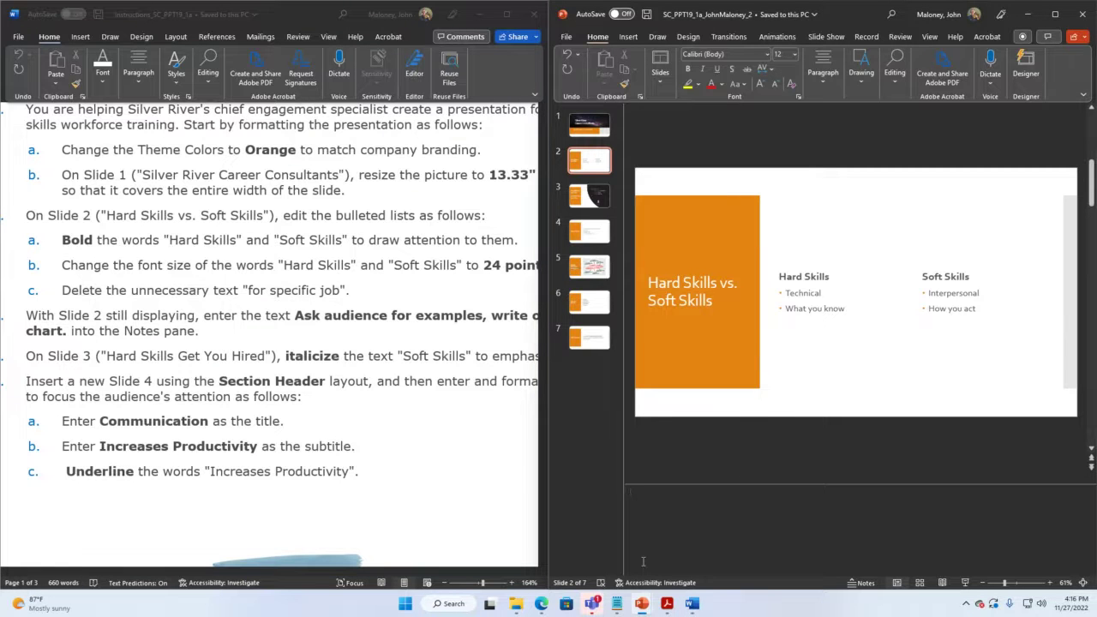
text(Ask audience for examples, write)
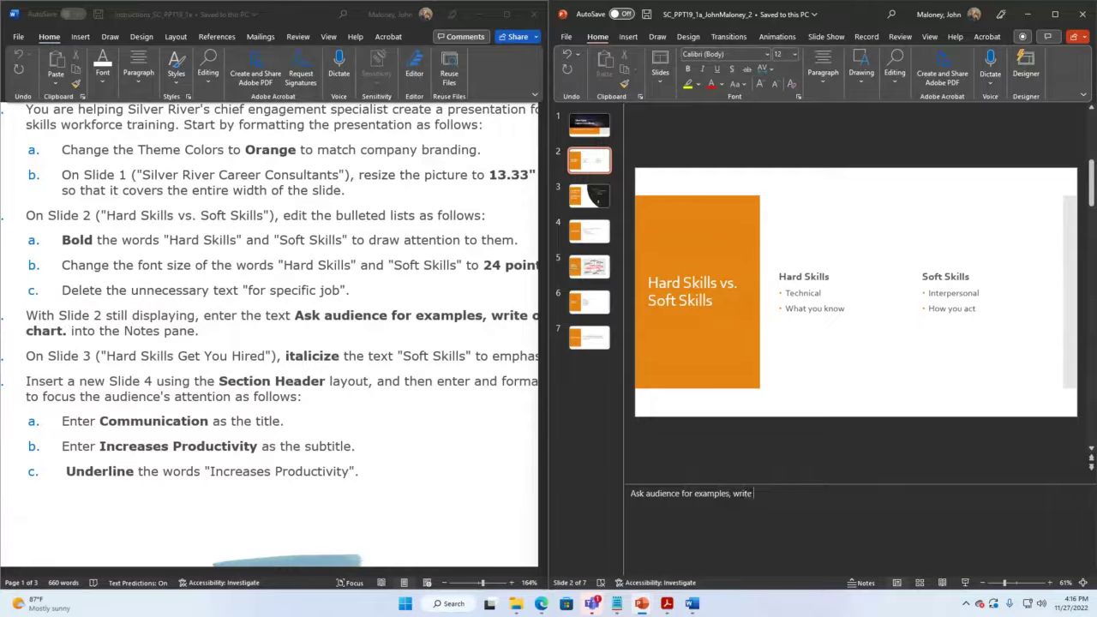
click(320, 529)
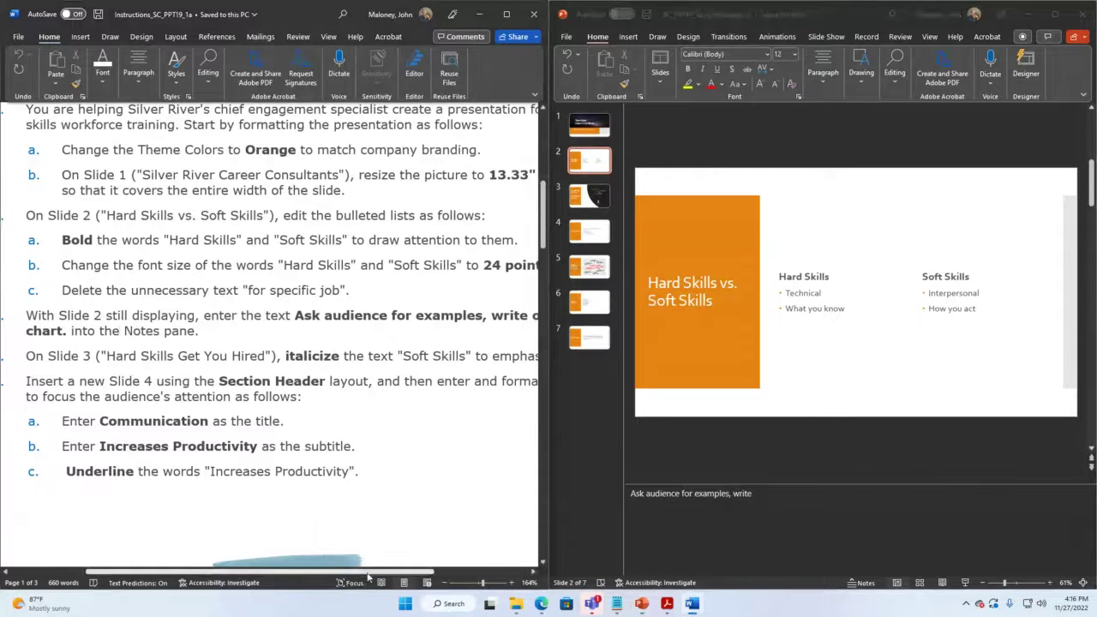
drag(374, 577, 443, 577)
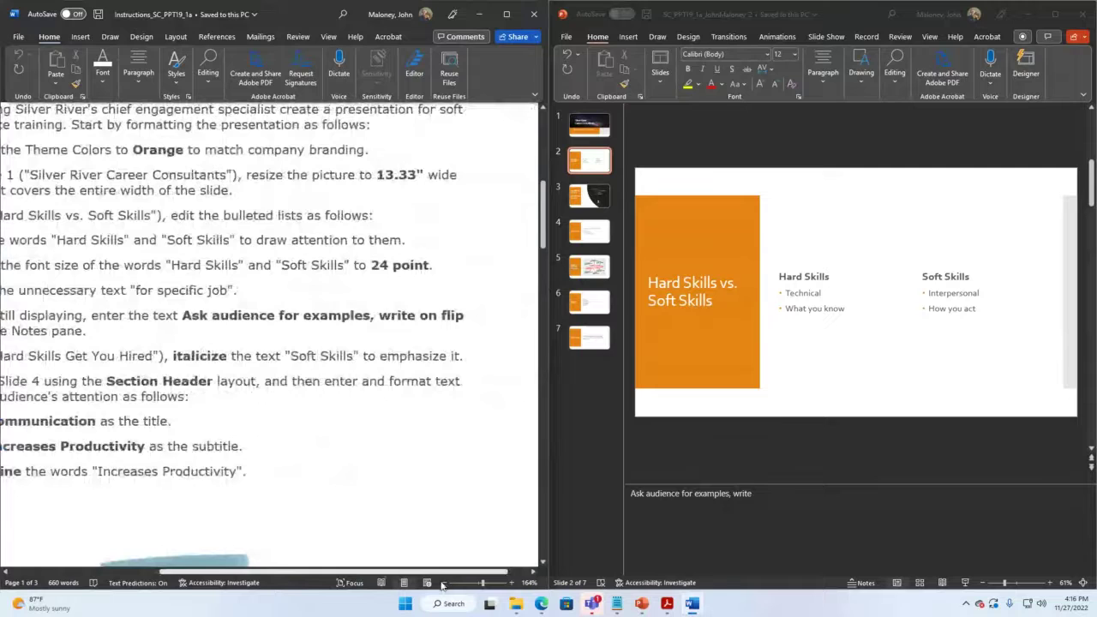
click(772, 487)
text(e on)
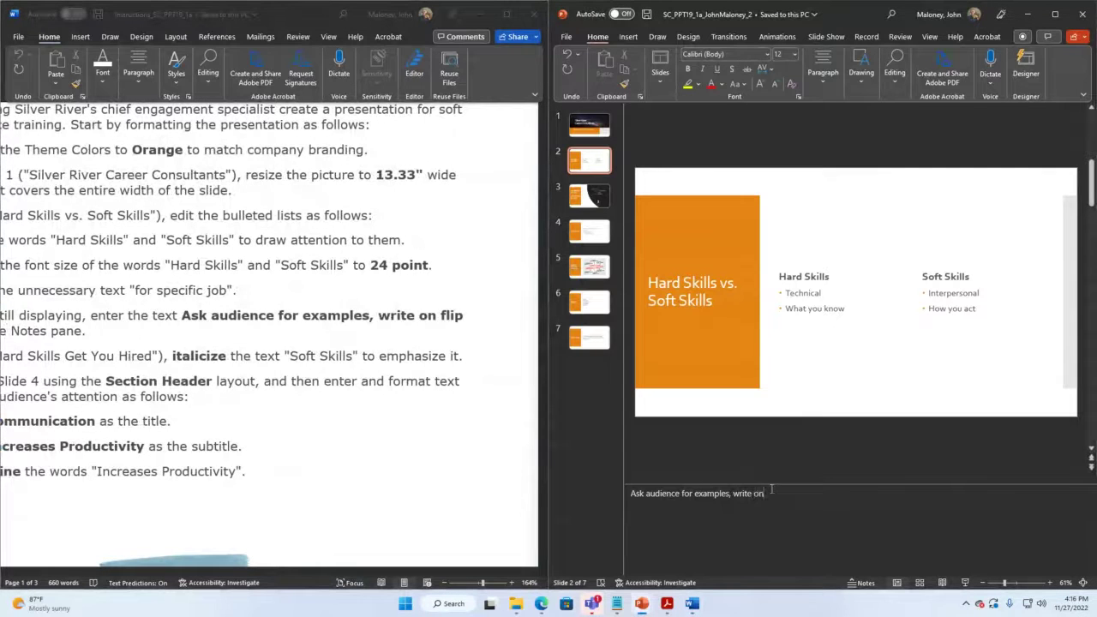
text( flip chart)
Check the note's wording against the instructions, add the closing period after "flip chart" and save the presentation.
click(387, 498)
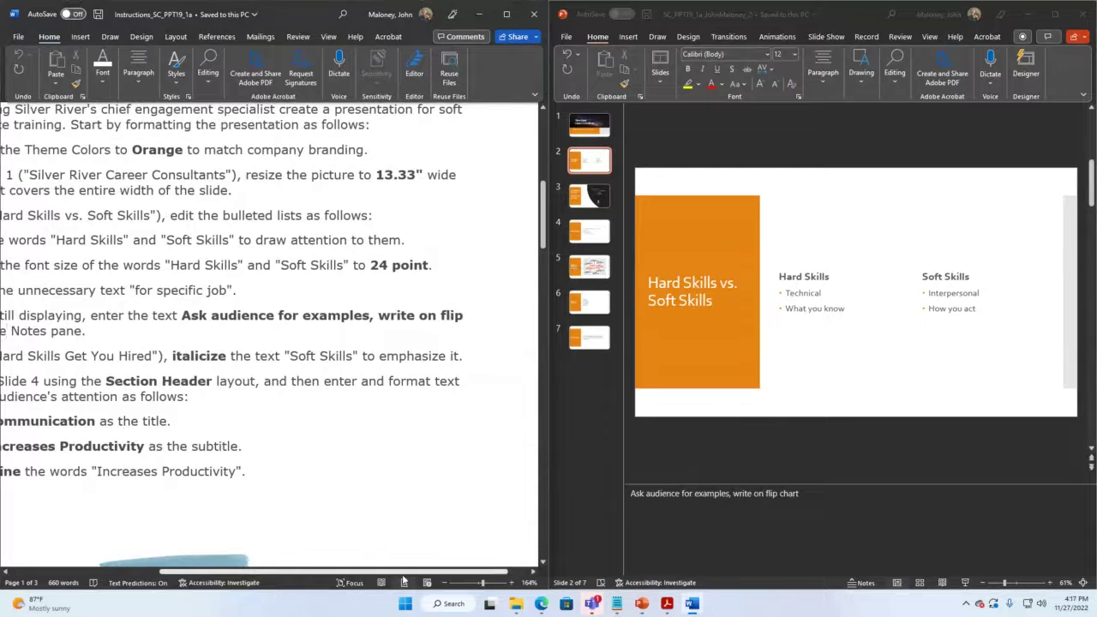
drag(405, 574, 287, 571)
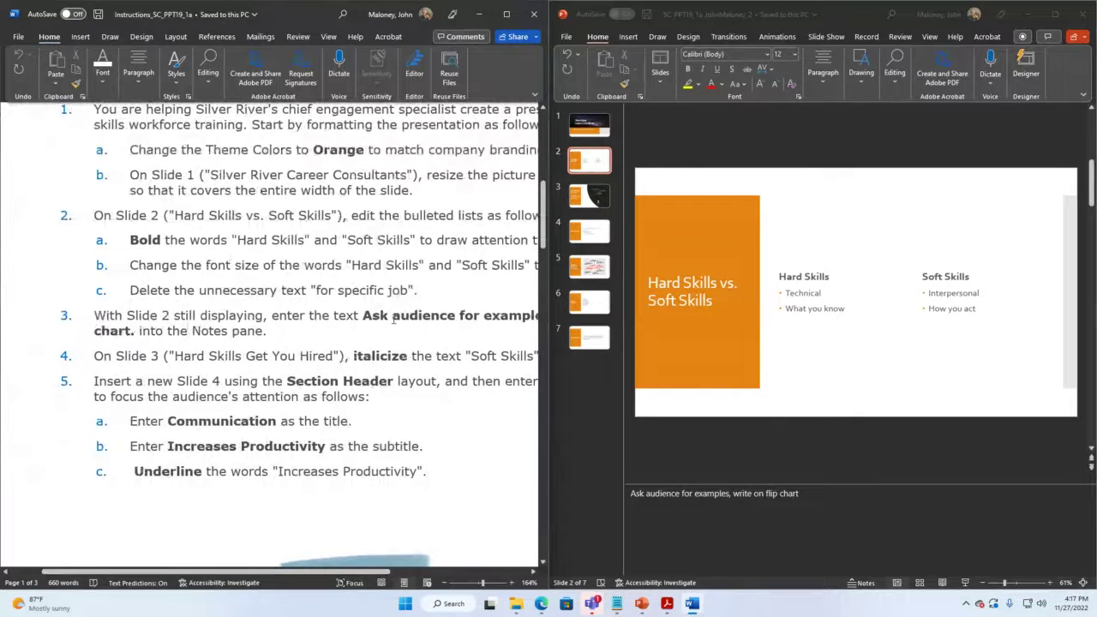
click(805, 494)
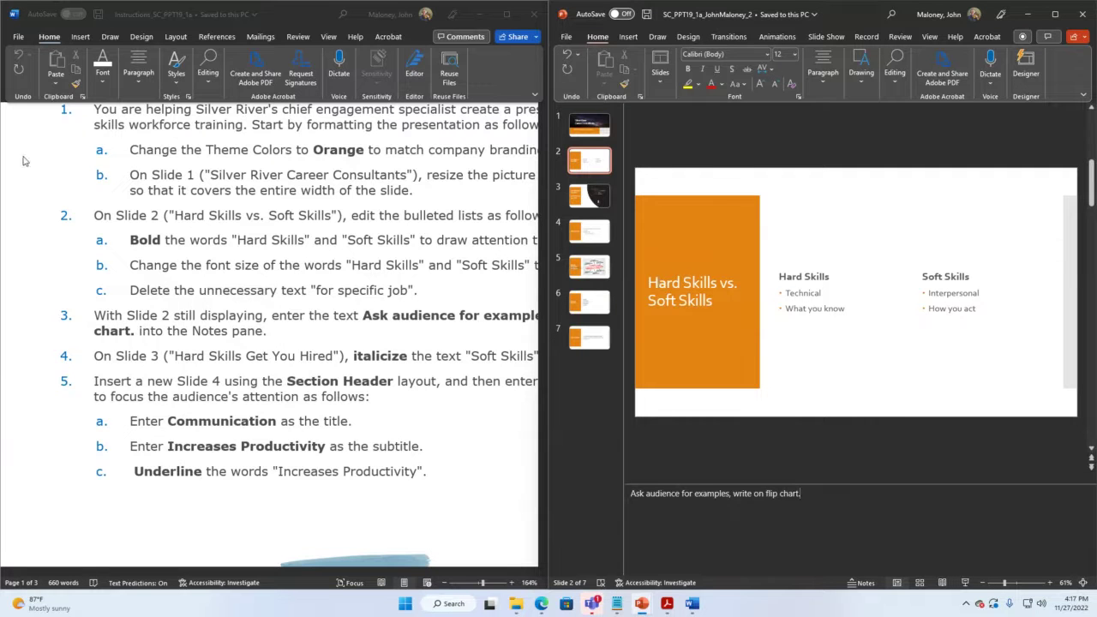
click(646, 13)
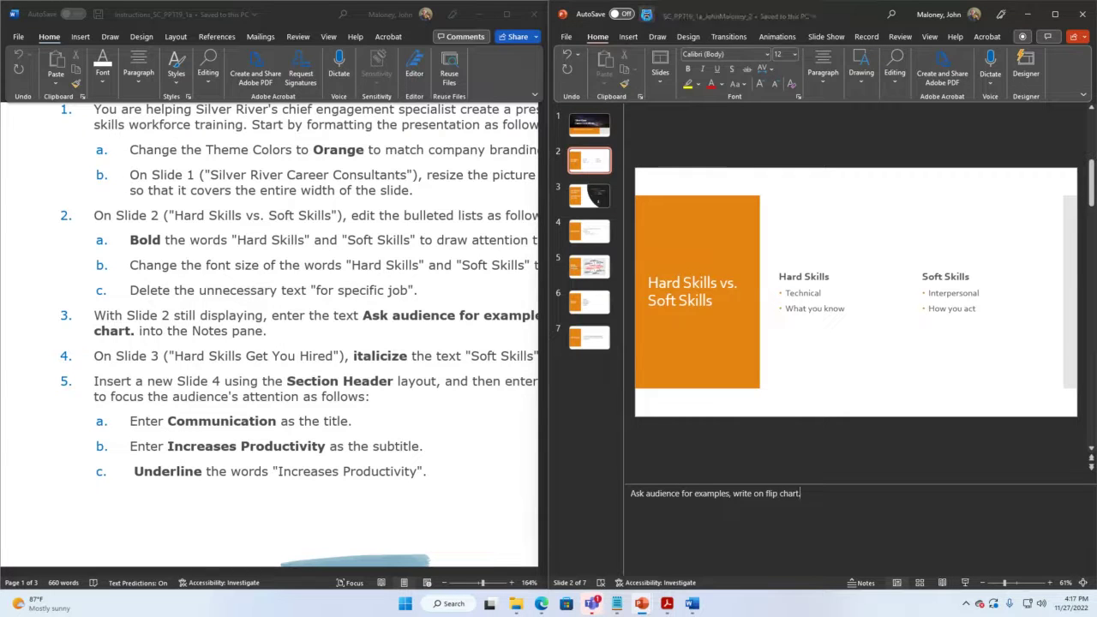
Read step 4 of the instructions and open Slide 3, "Hard Skills Get You Hired", in the presentation.
click(430, 316)
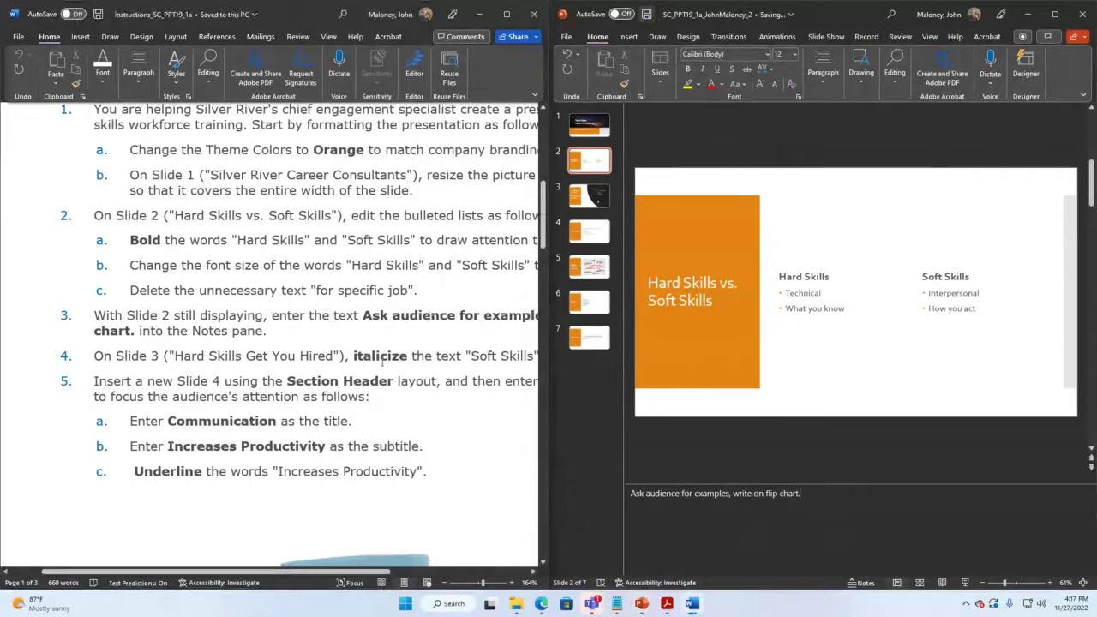
scroll(101, 294, down, 2)
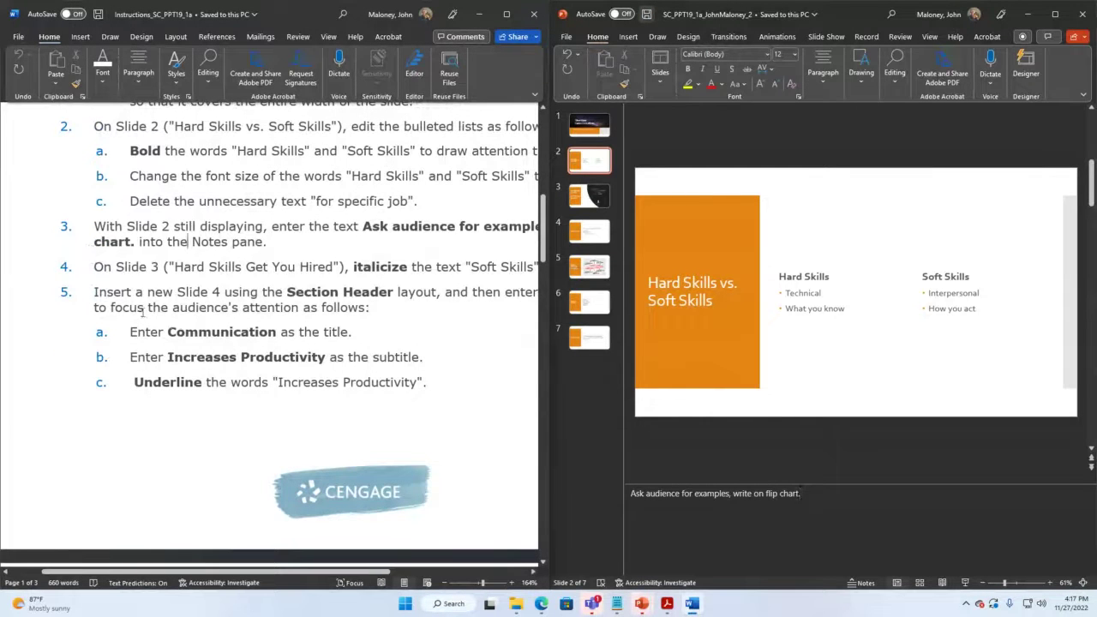
click(588, 199)
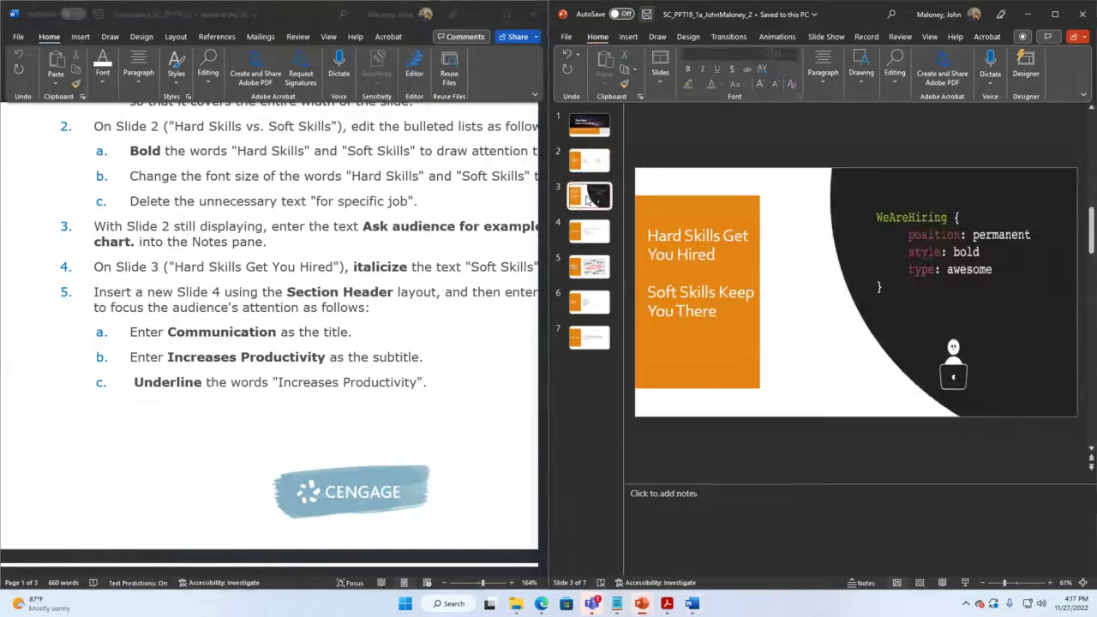
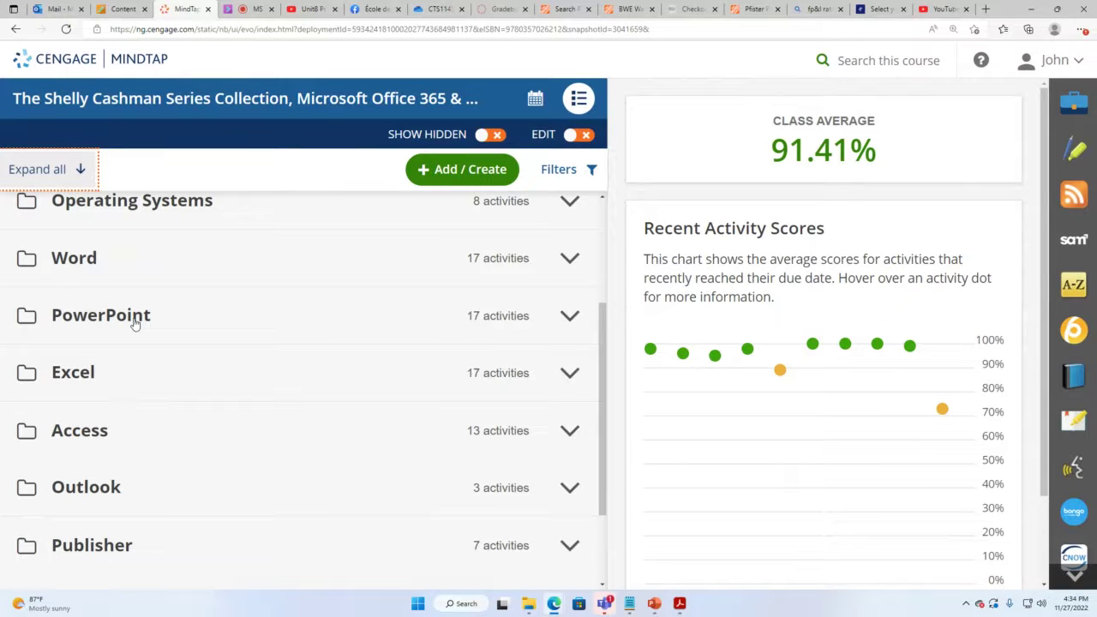
In Cengage MindTap, open the PowerPoint Module 1 SAM Project A assignment and check its allowed and remaining submissions.
click(135, 324)
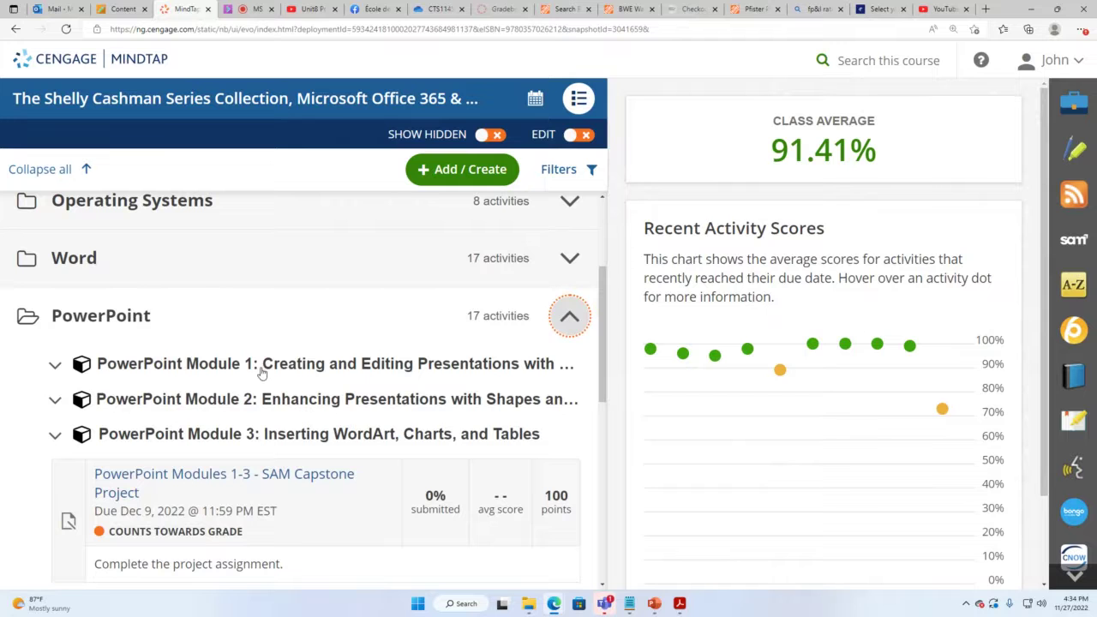
click(261, 370)
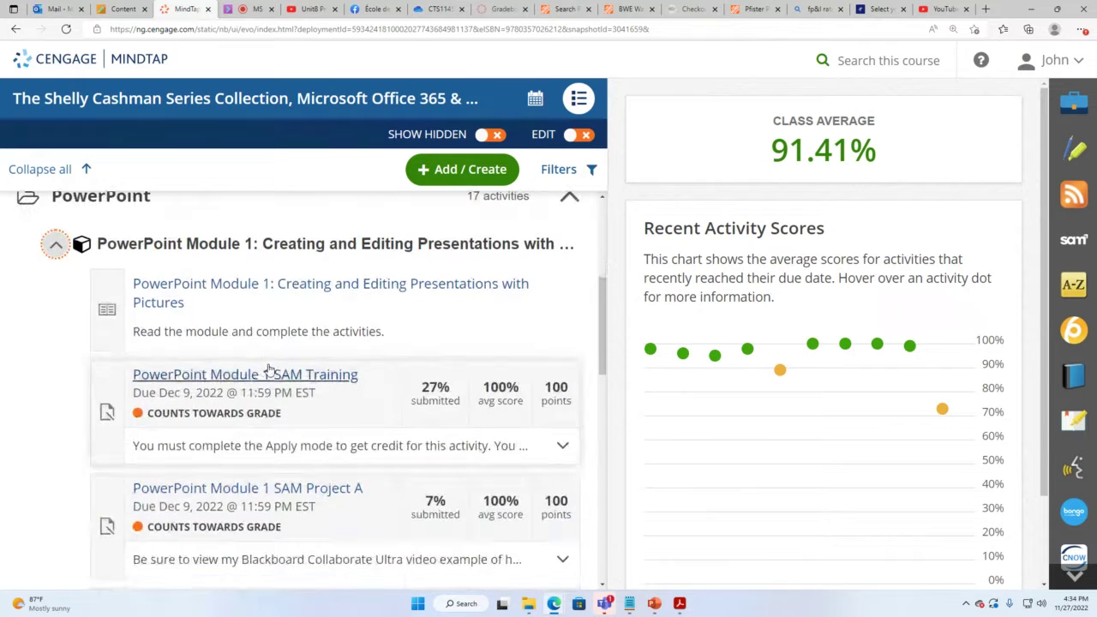
scroll(248, 443, down, 3)
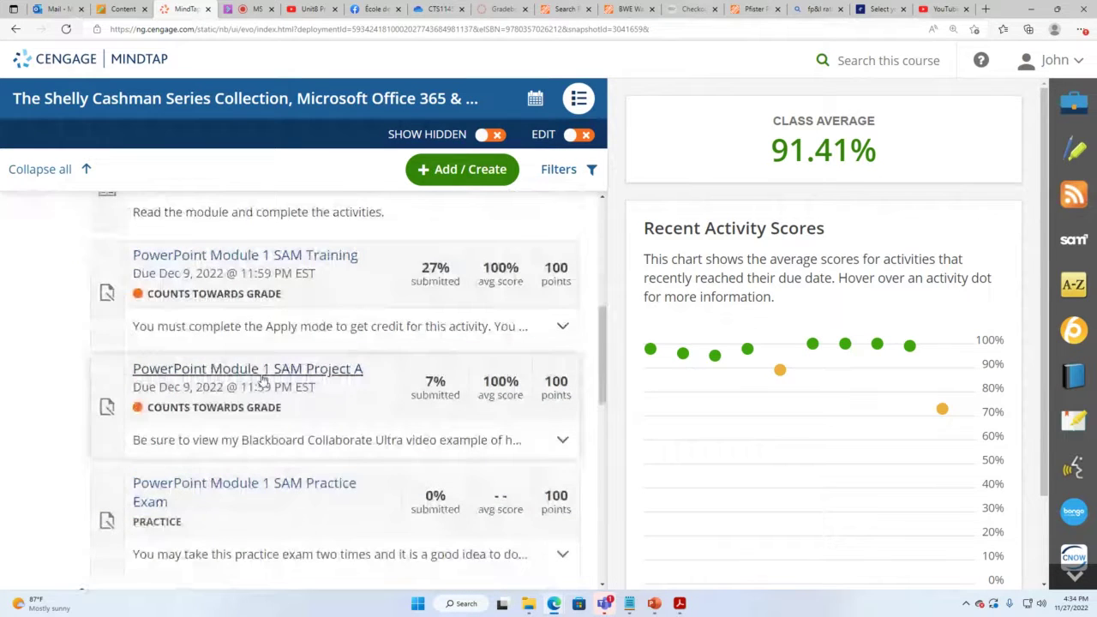
click(263, 375)
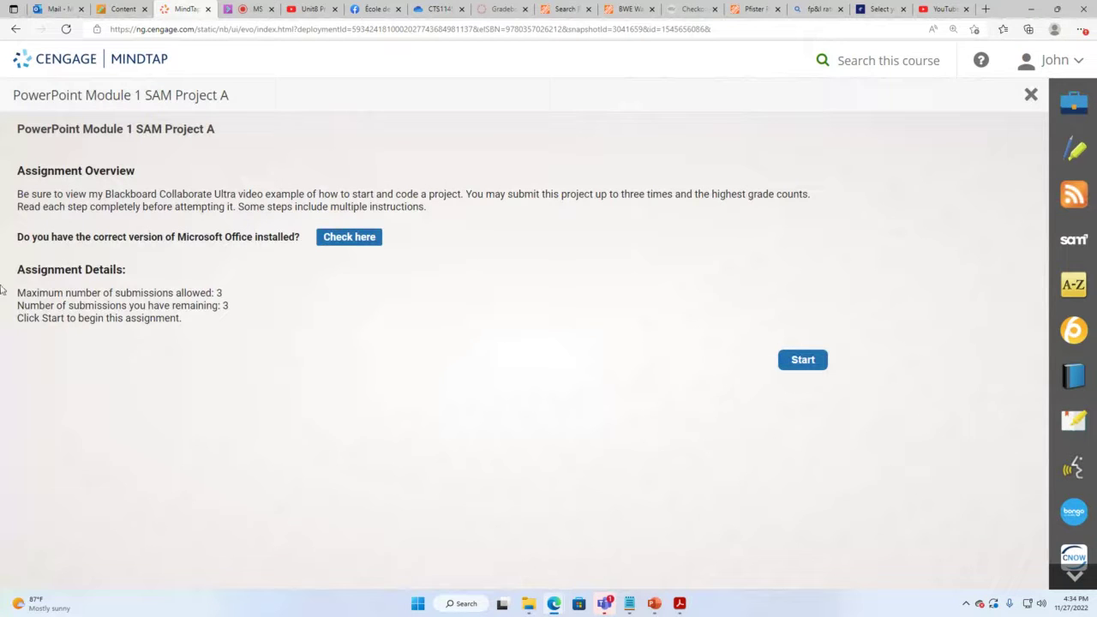
drag(19, 294, 224, 294)
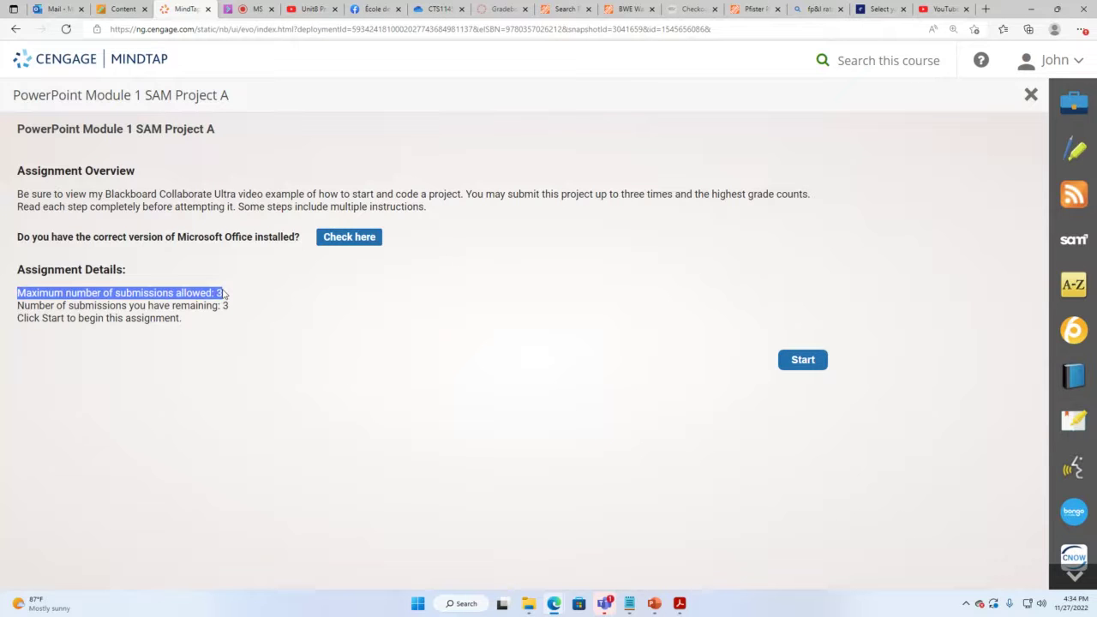
drag(224, 294, 230, 311)
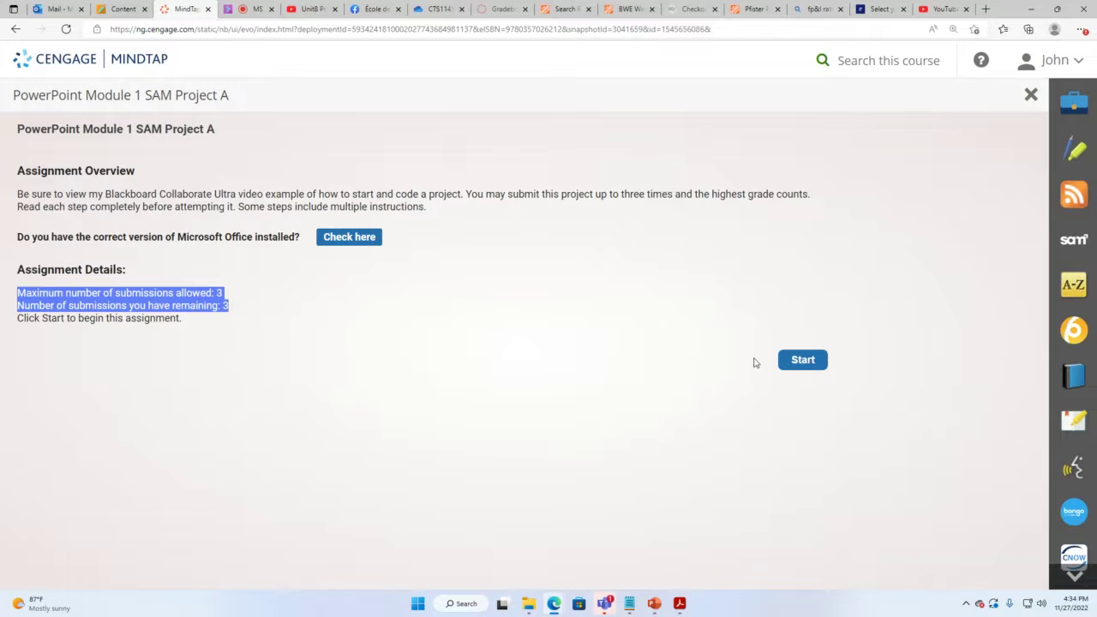
Start the assignment and upload the working SC_PPT19_1a presentation ending in _2 from the Projects demos folder to SAM.
click(800, 363)
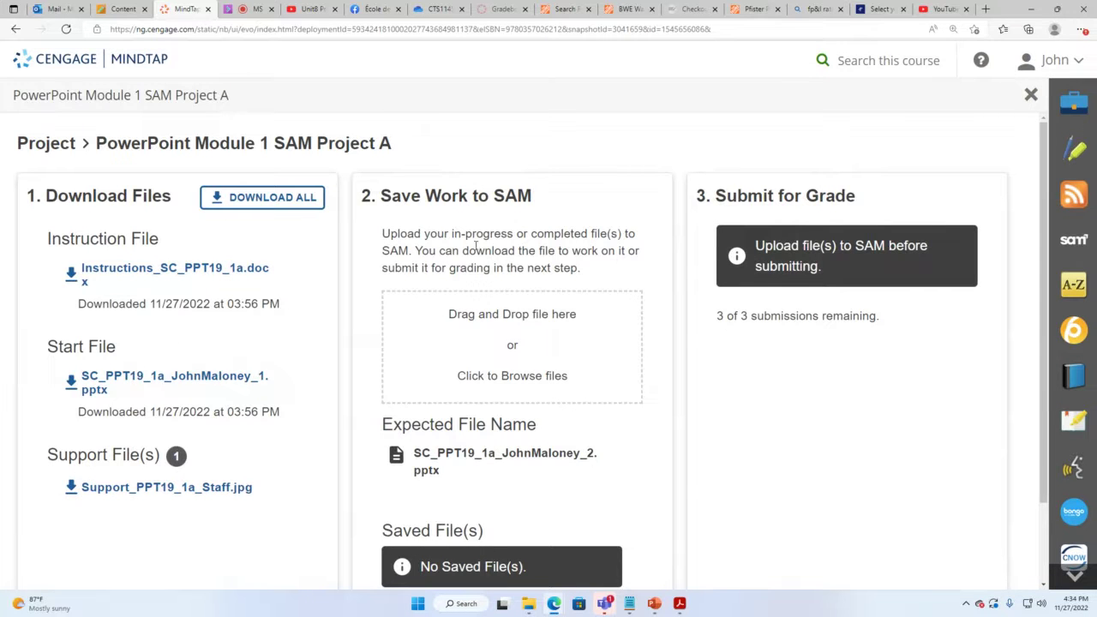
click(511, 378)
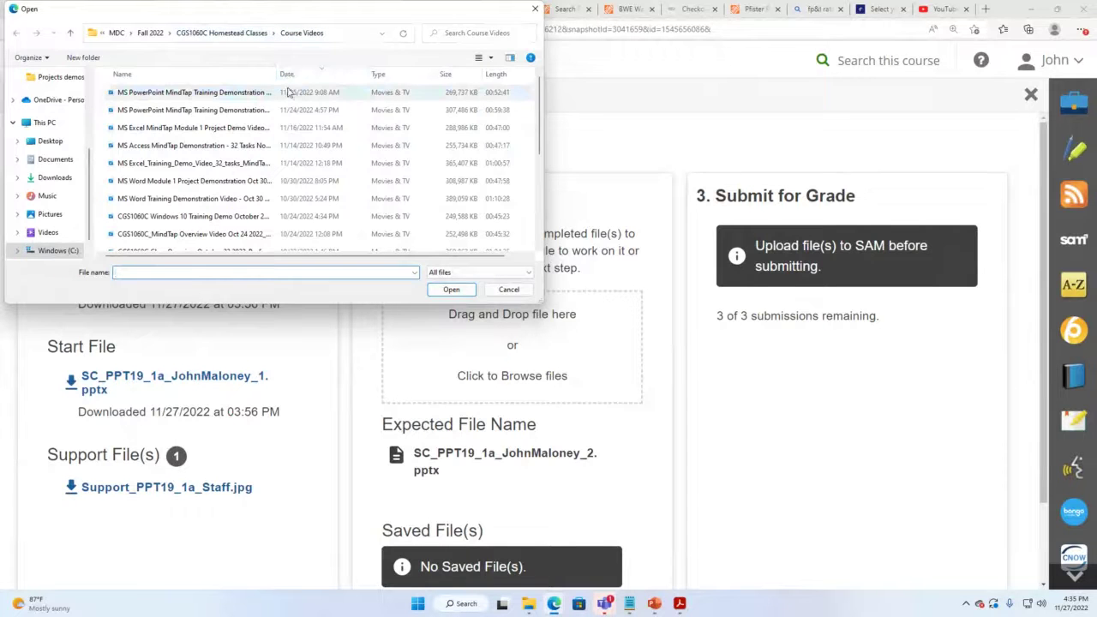
click(242, 35)
click(172, 151)
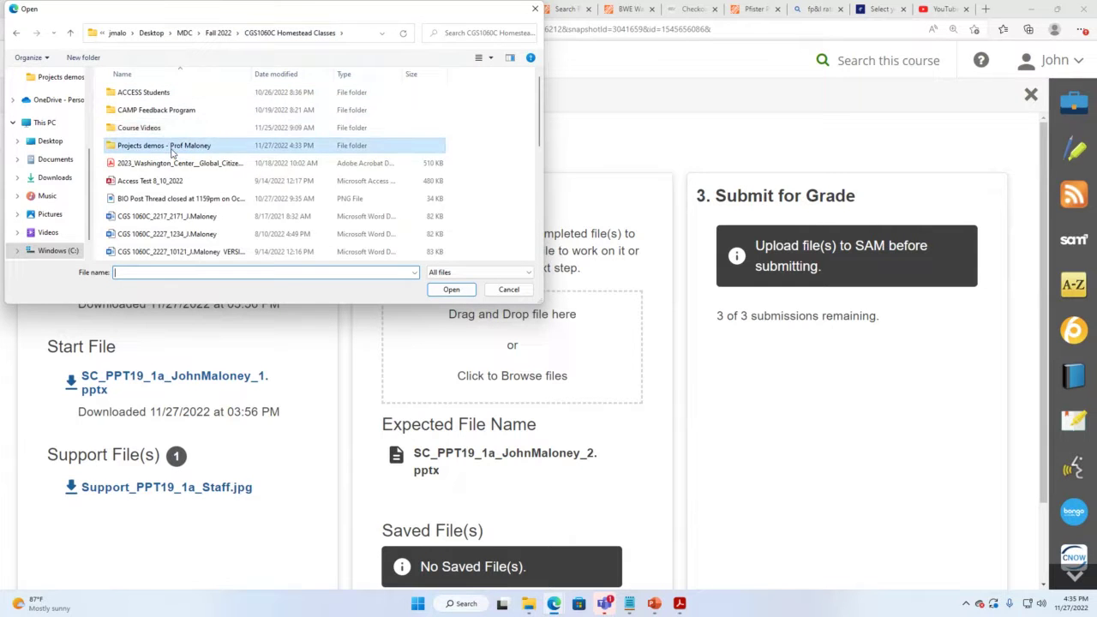
double_click(171, 151)
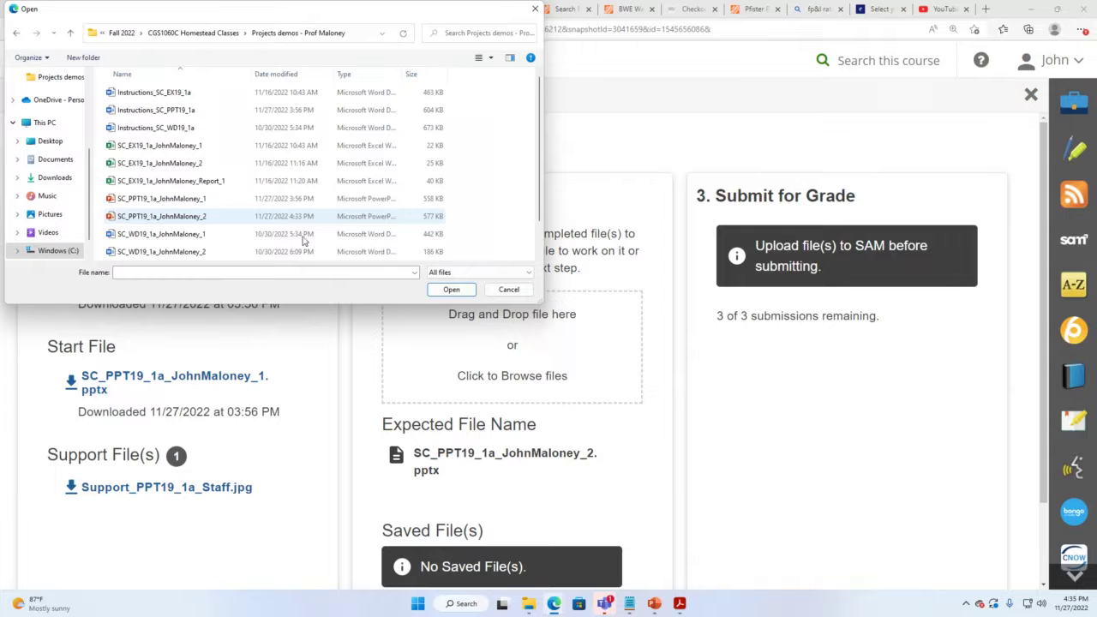
click(1077, 607)
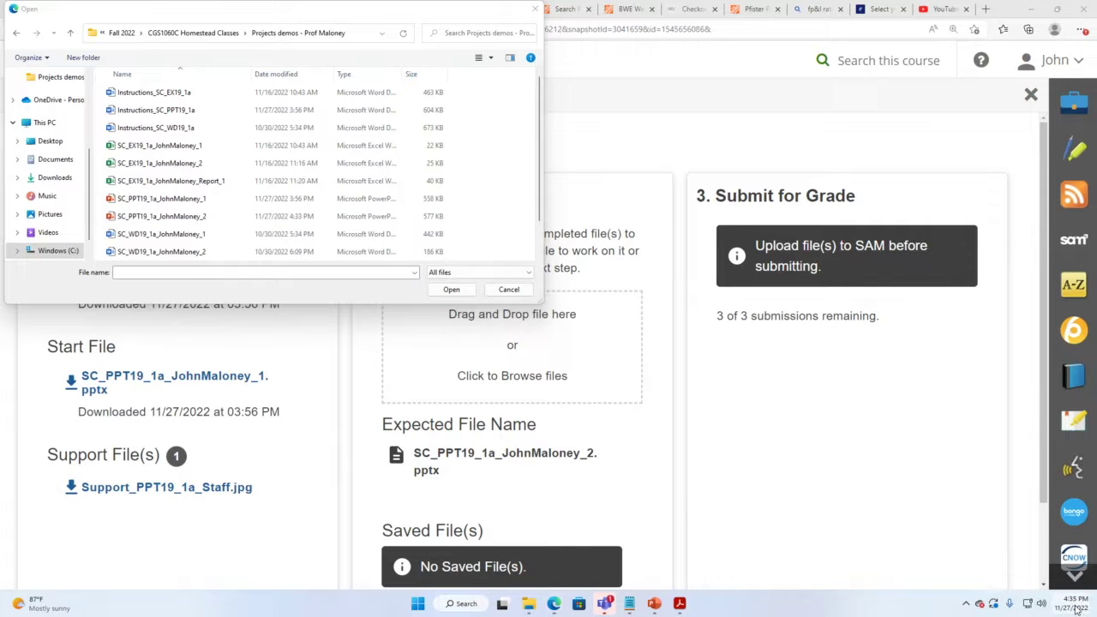
click(220, 218)
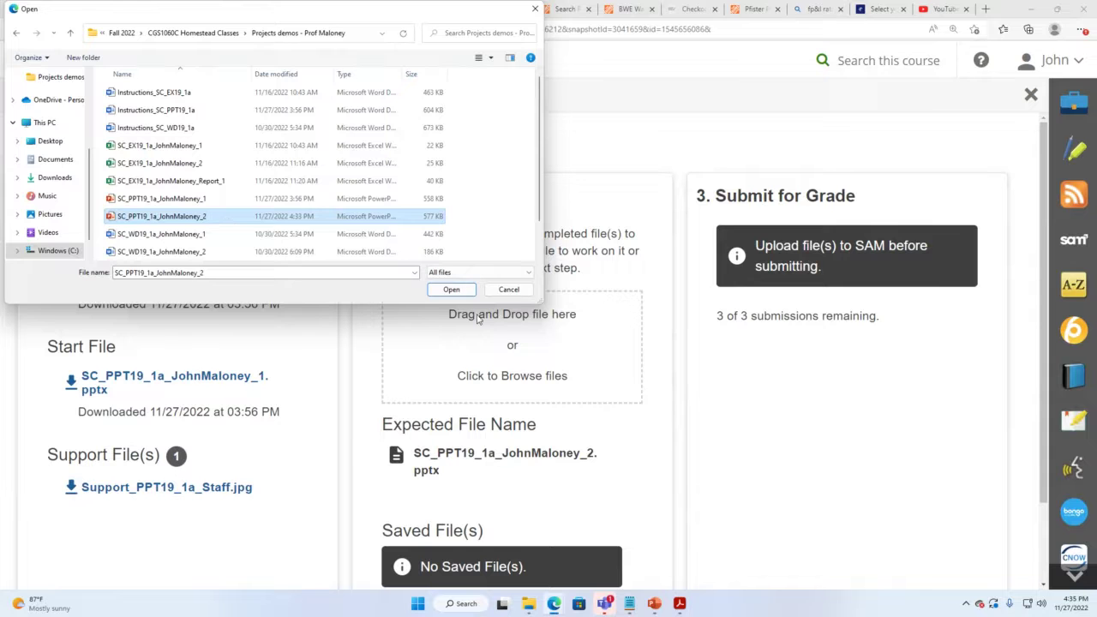
click(449, 290)
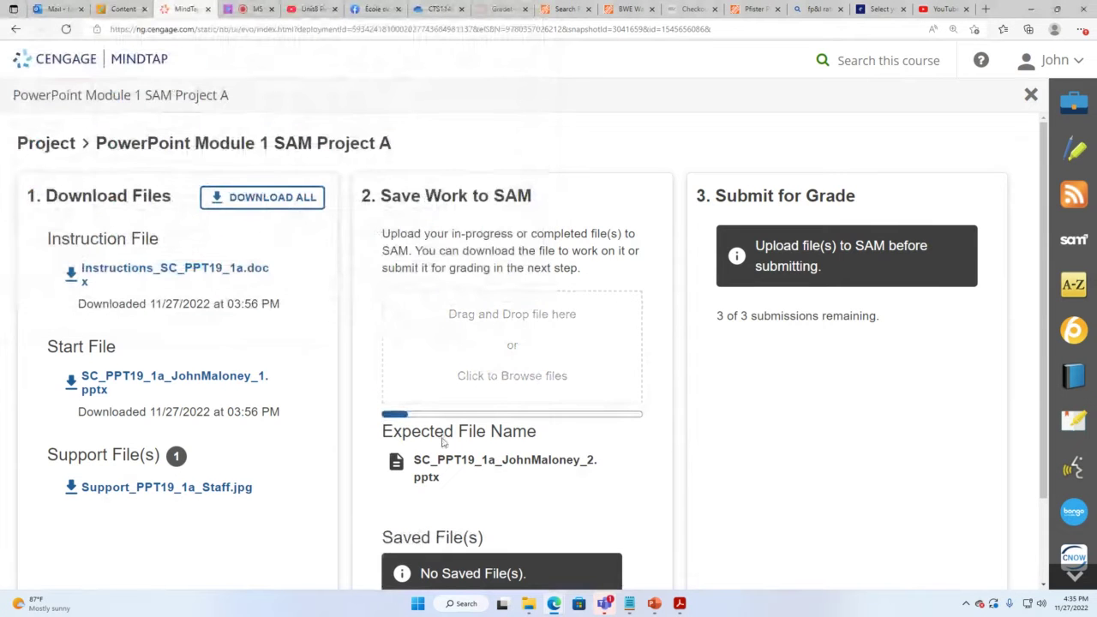
scroll(598, 393, down, 1)
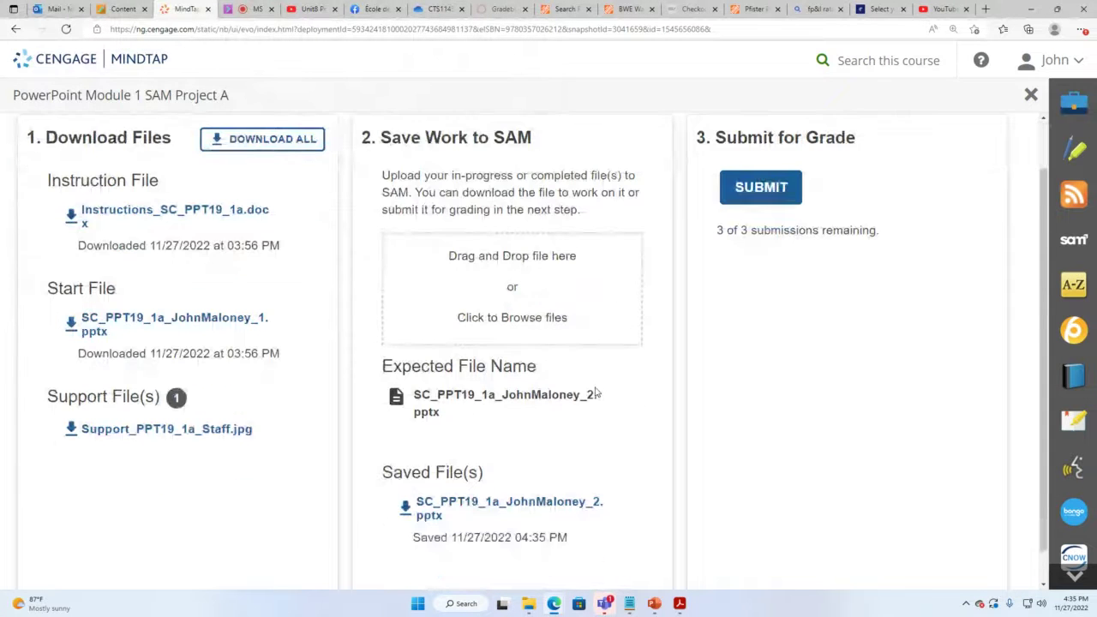
scroll(597, 393, down, 1)
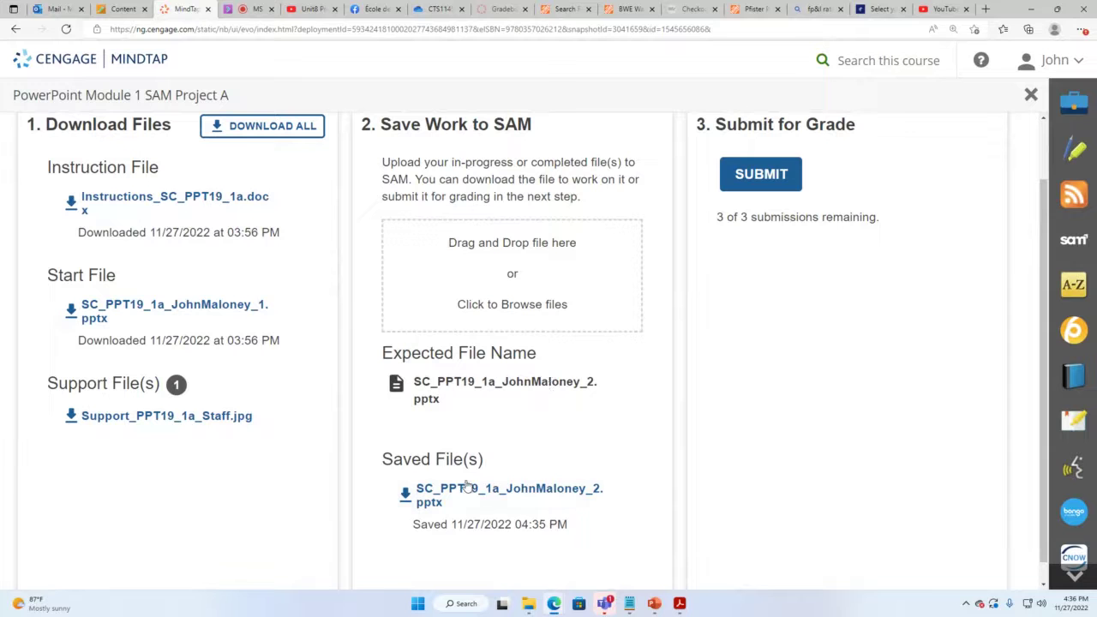
In File Explorer, check the modification time of the SC_PPT19_1a presentation ending in _2 in the Projects demos folder.
mouse_move(525, 605)
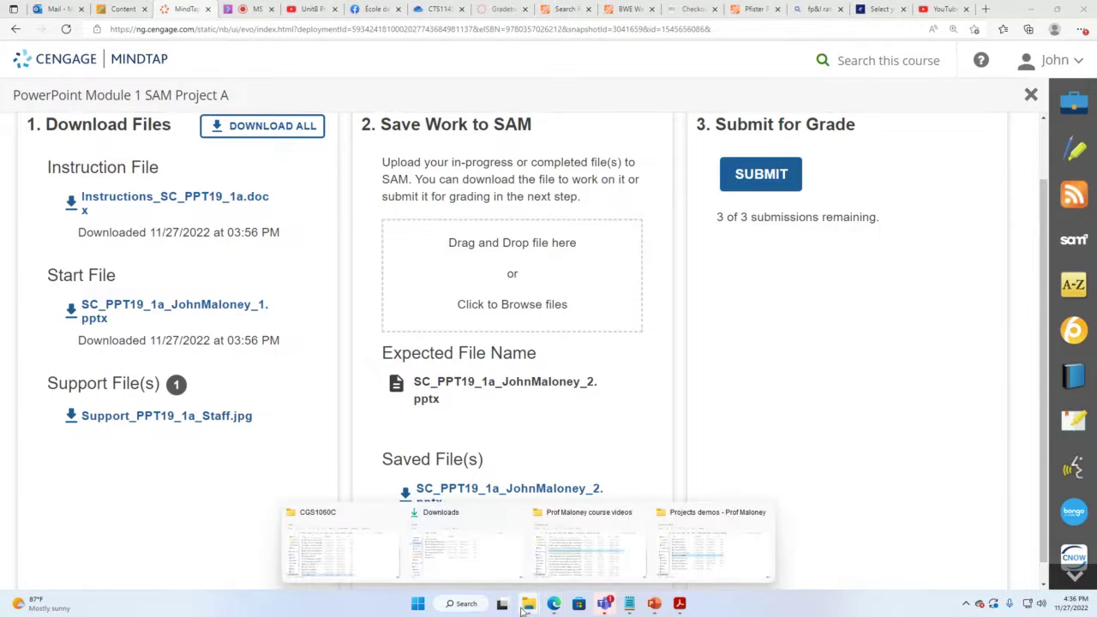
click(674, 566)
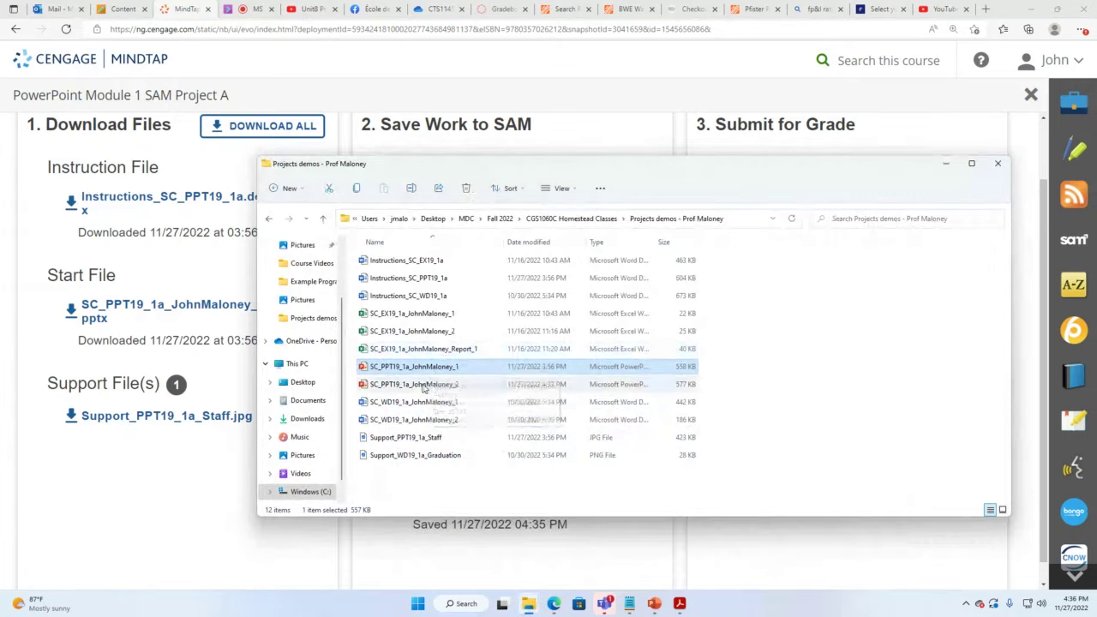
click(426, 385)
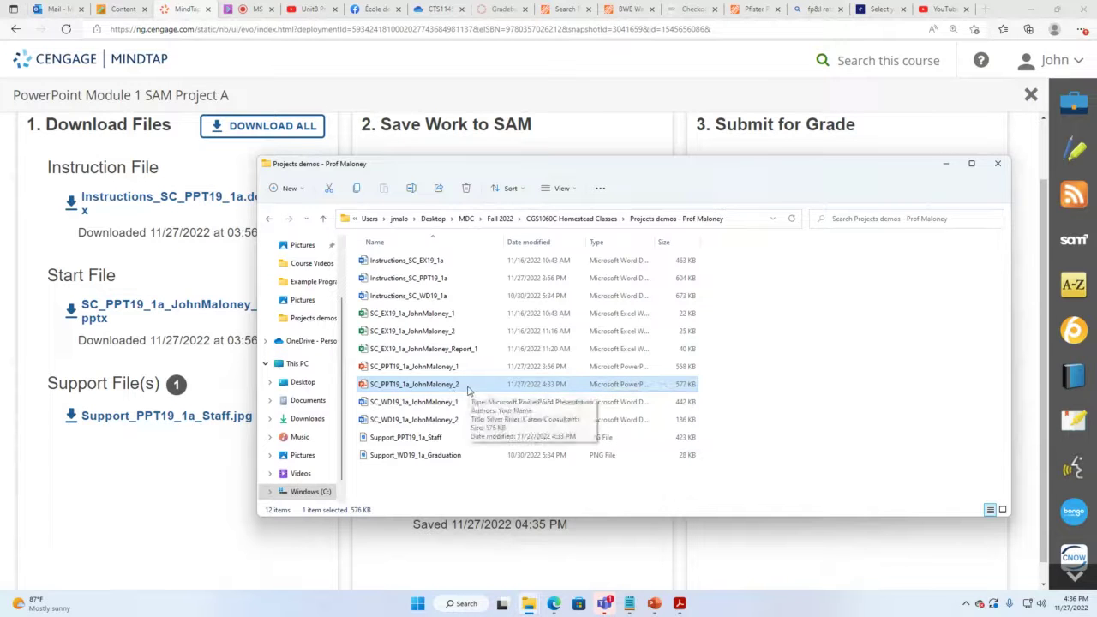
click(946, 163)
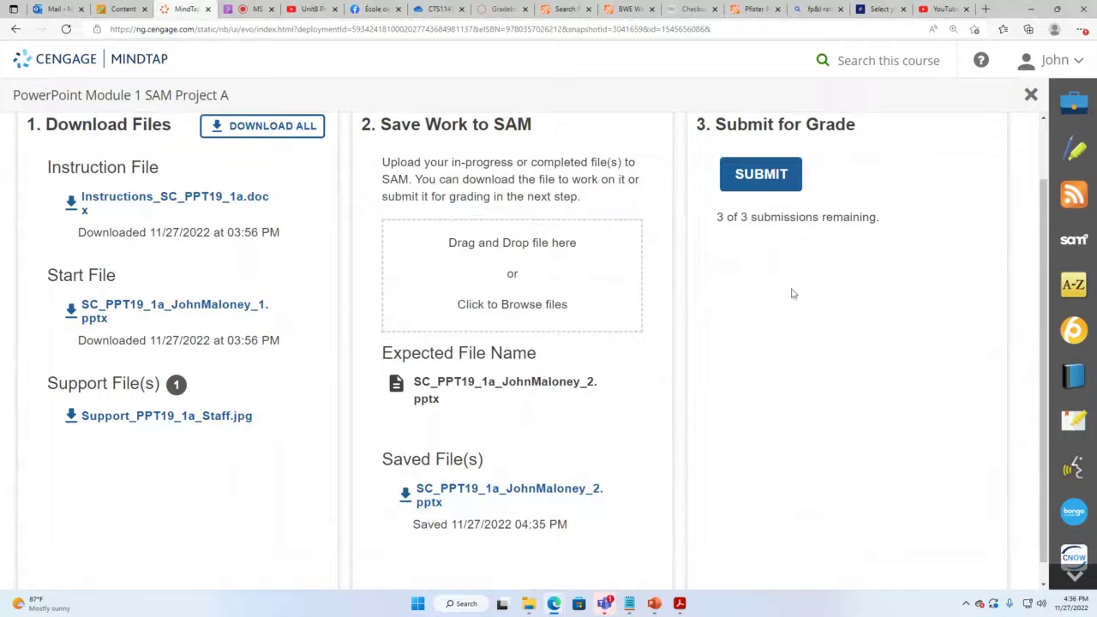
Back in MindTap, submit the uploaded presentation for grading and open its downloaded Graded Summary Report in PowerPoint.
click(774, 182)
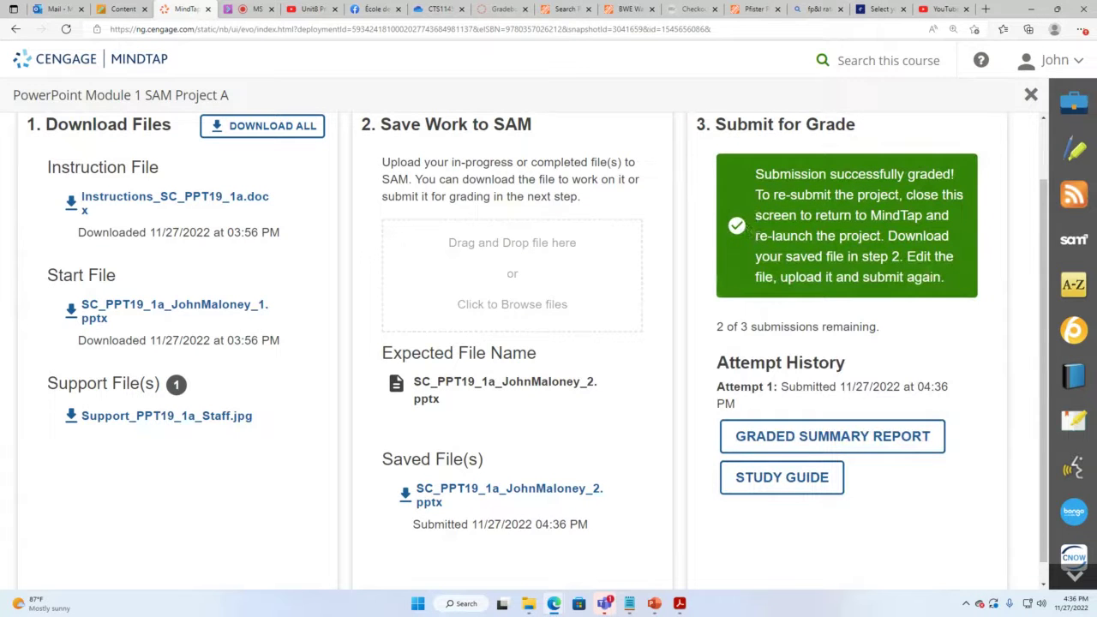
click(821, 437)
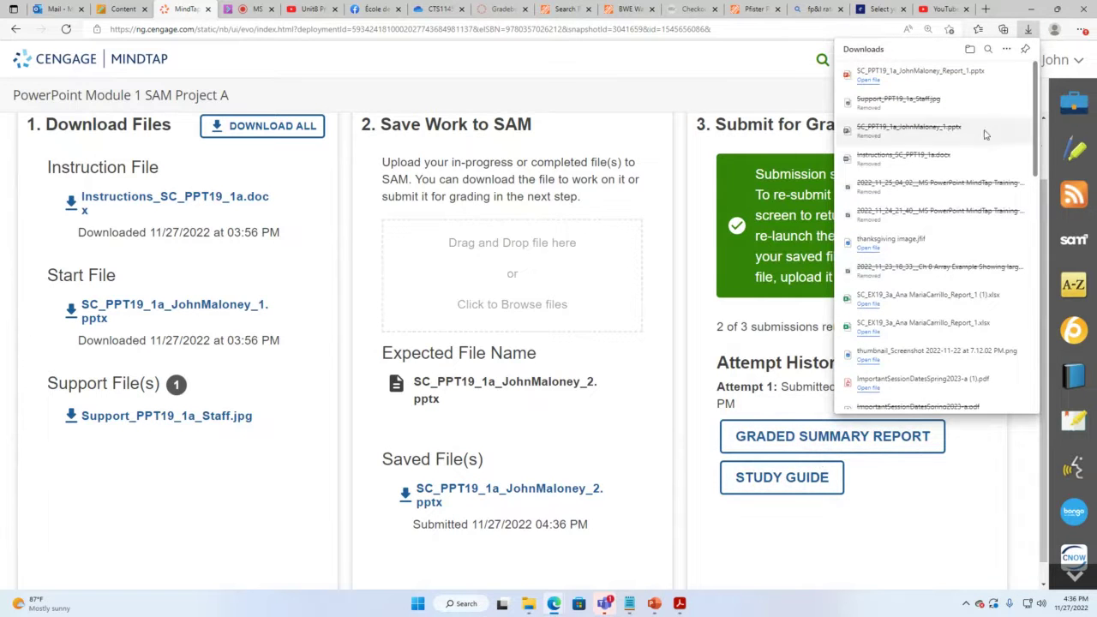
click(865, 84)
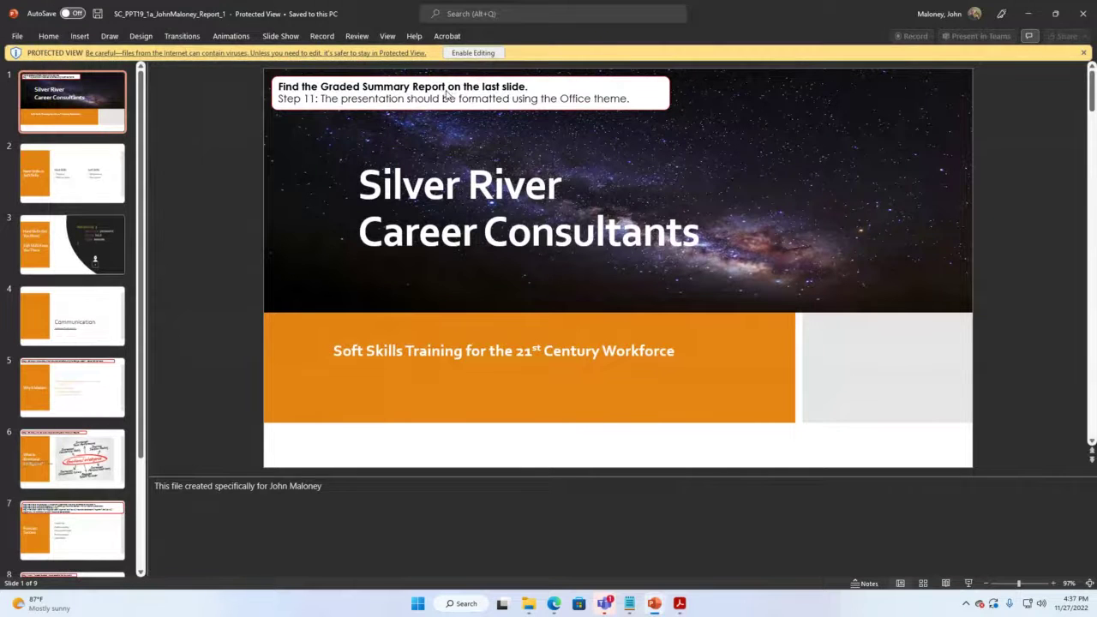
Read the Graded Summary Report on the last slide, examining the score and the feedback on steps 1 to 8.
scroll(107, 305, down, 3)
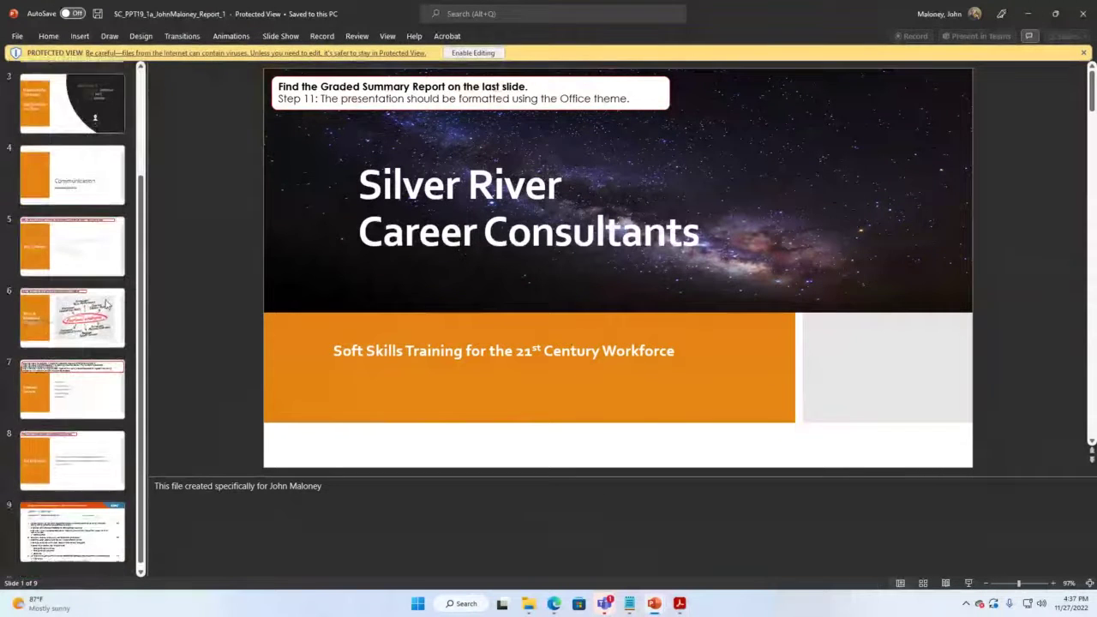
click(95, 531)
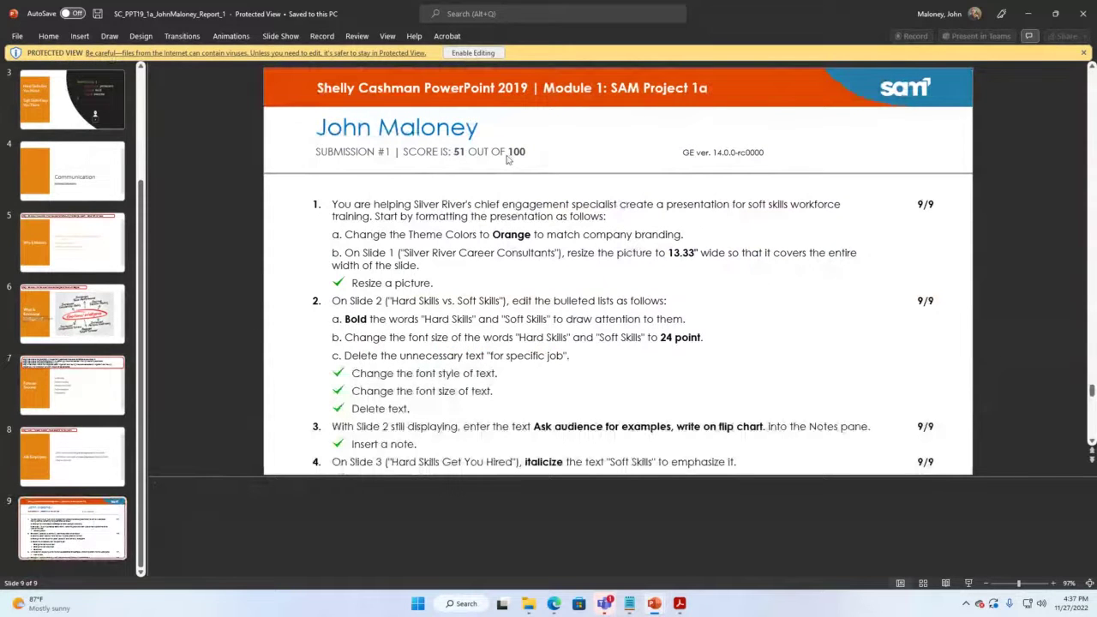
scroll(918, 259, down, 1)
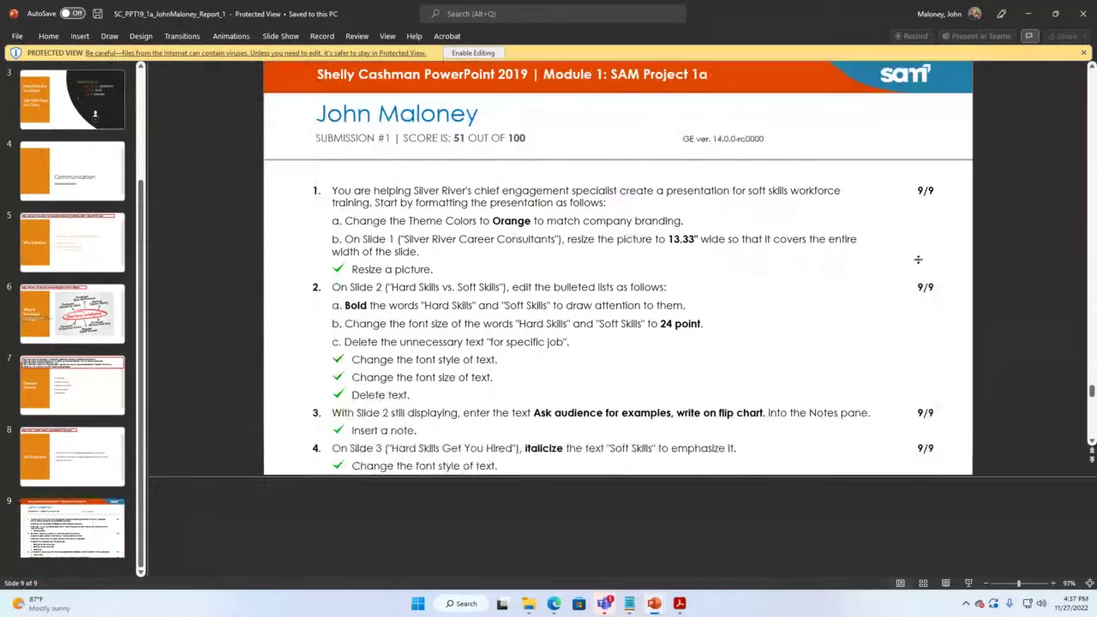
scroll(918, 258, down, 2)
scroll(921, 270, down, 5)
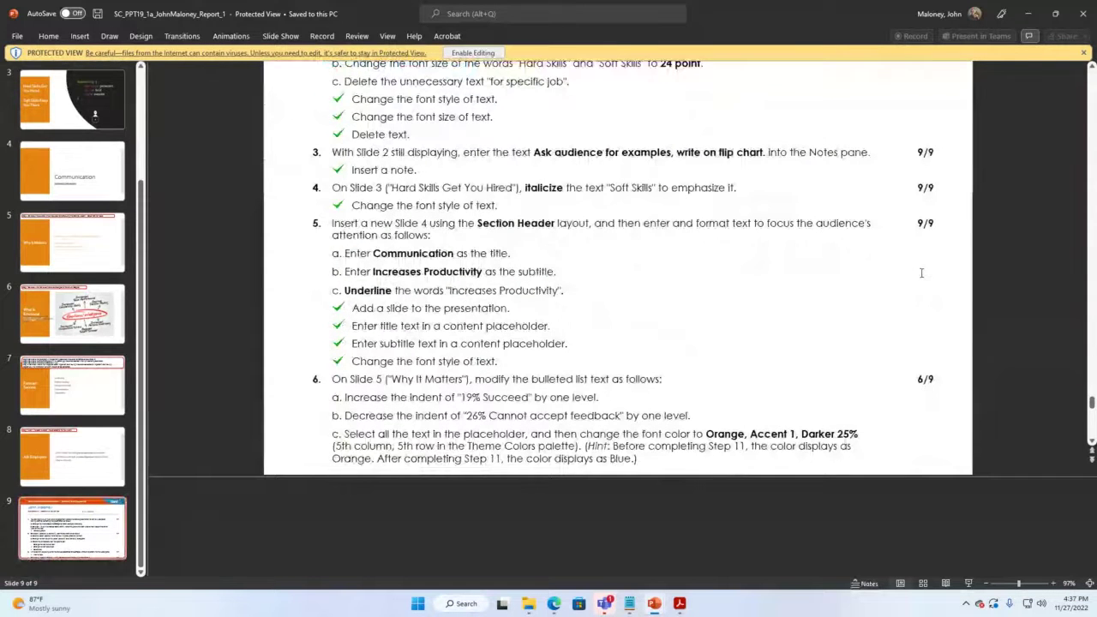
scroll(922, 273, down, 5)
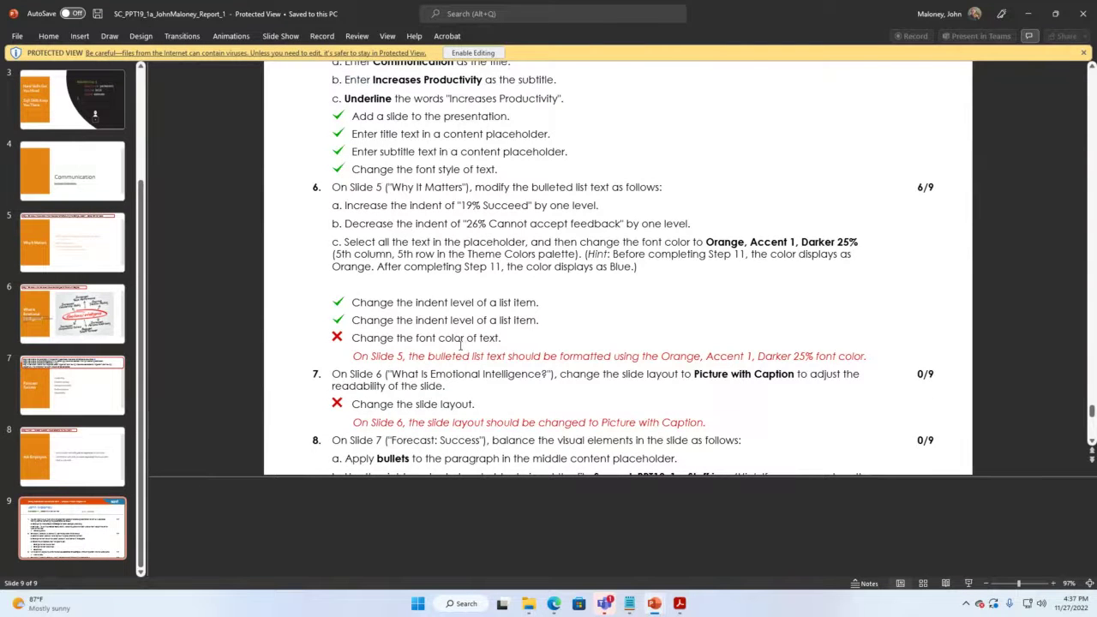
scroll(460, 343, up, 3)
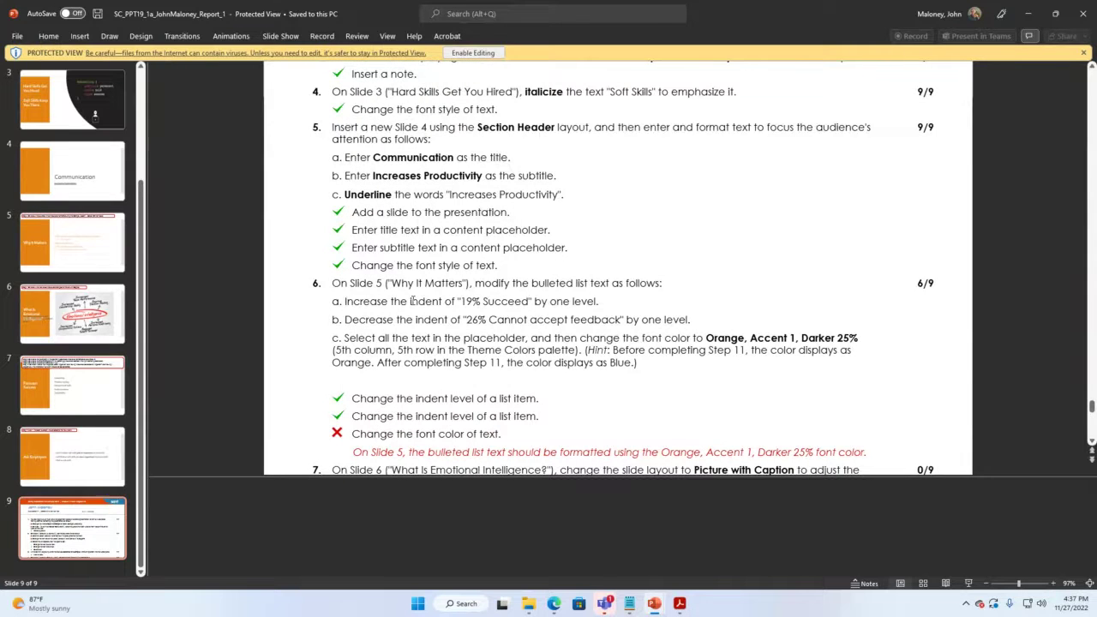
scroll(592, 288, down, 1)
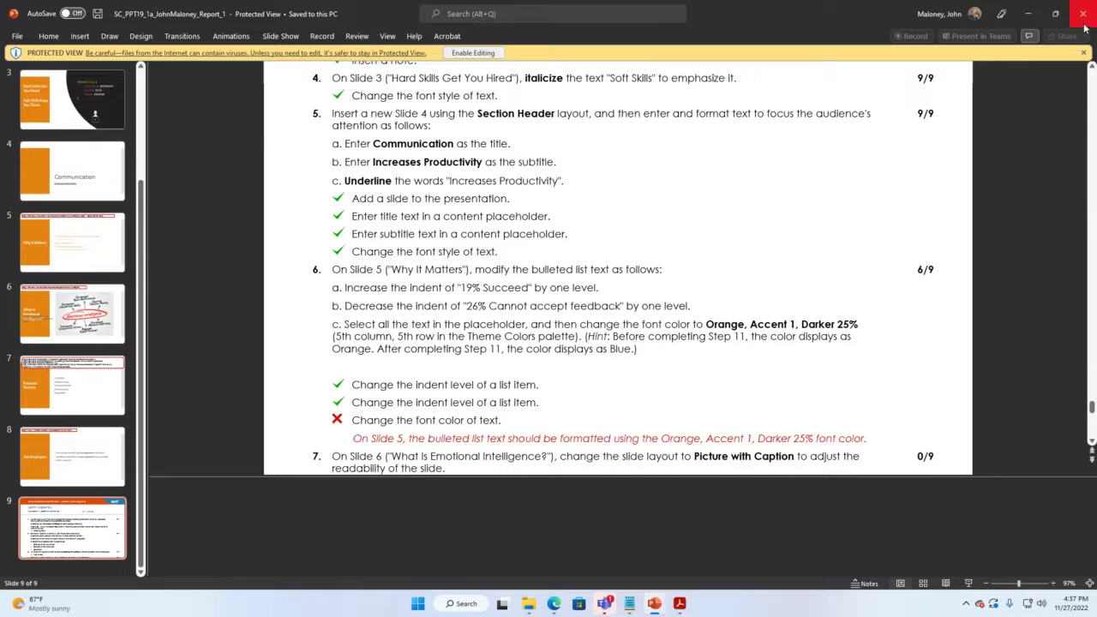
Reopen the working SC_PPT19_1a presentation ending in _2 from the Projects demos folder and display Slide 5, "Why It Matters".
click(1028, 13)
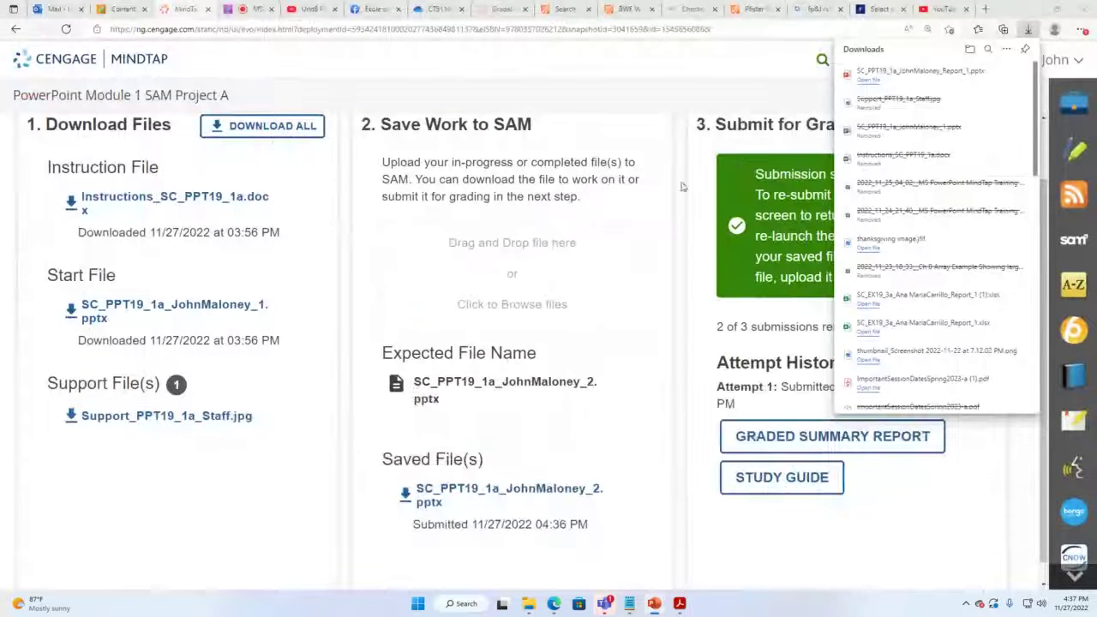
click(747, 79)
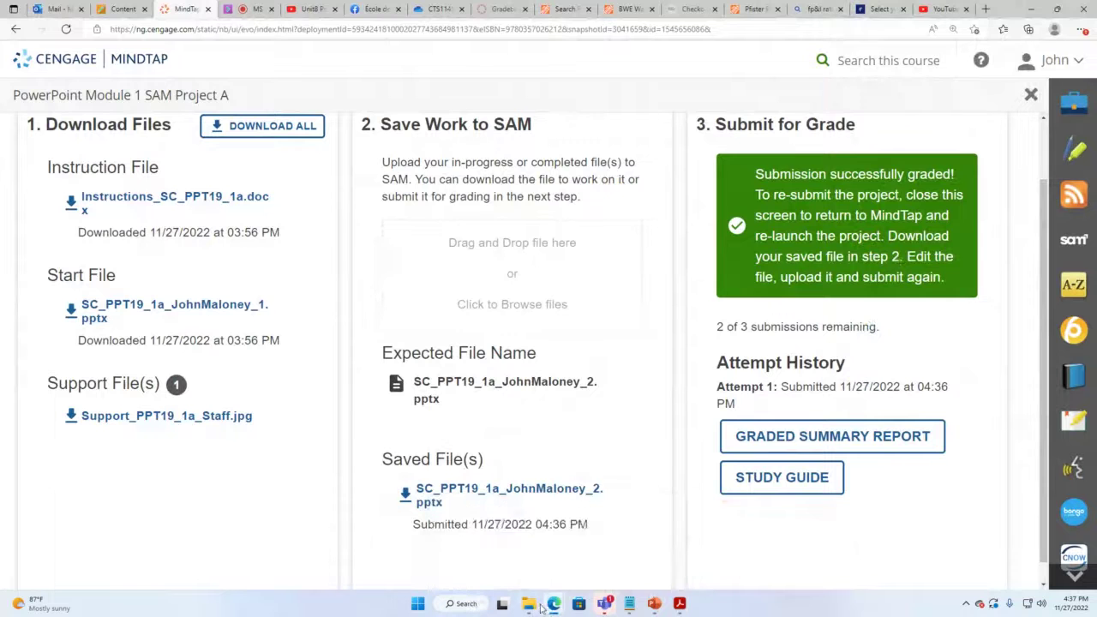
mouse_move(529, 605)
mouse_move(576, 538)
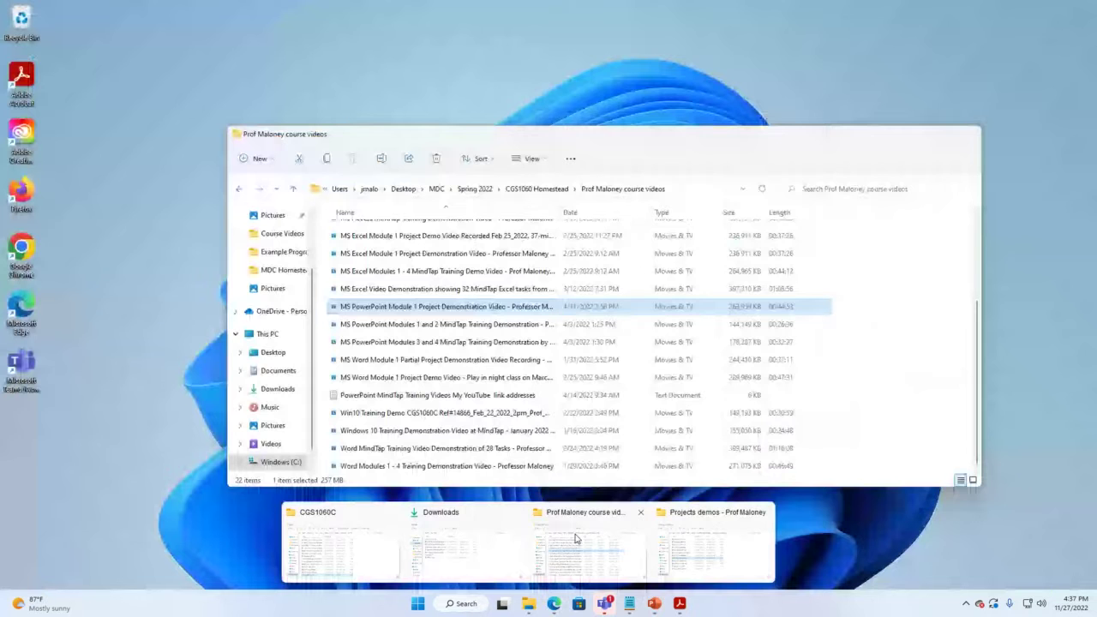
click(716, 540)
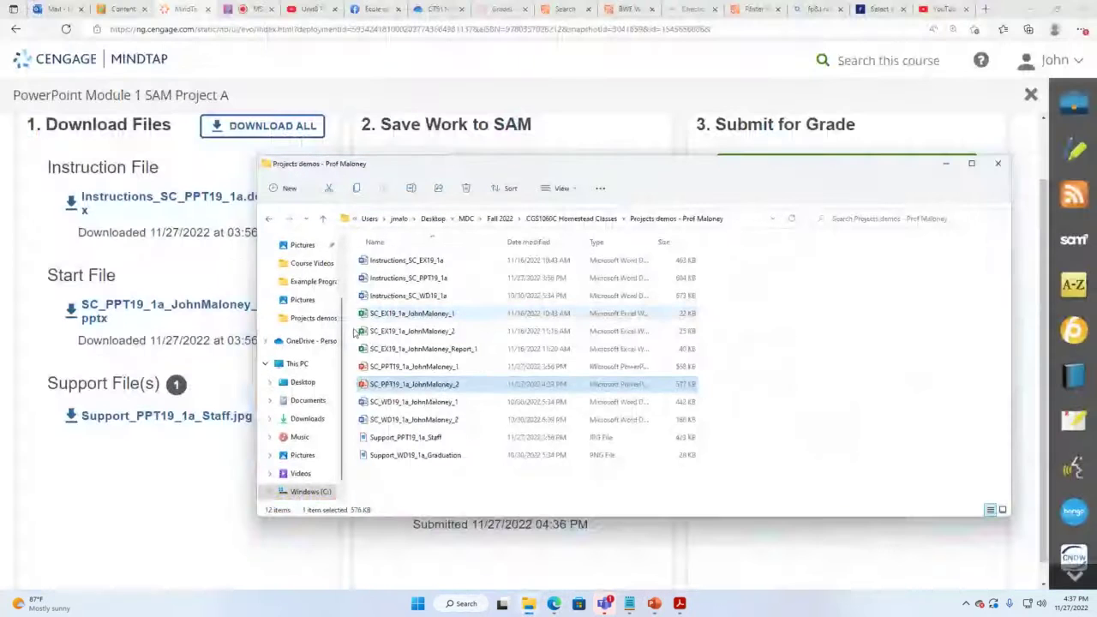
double_click(439, 386)
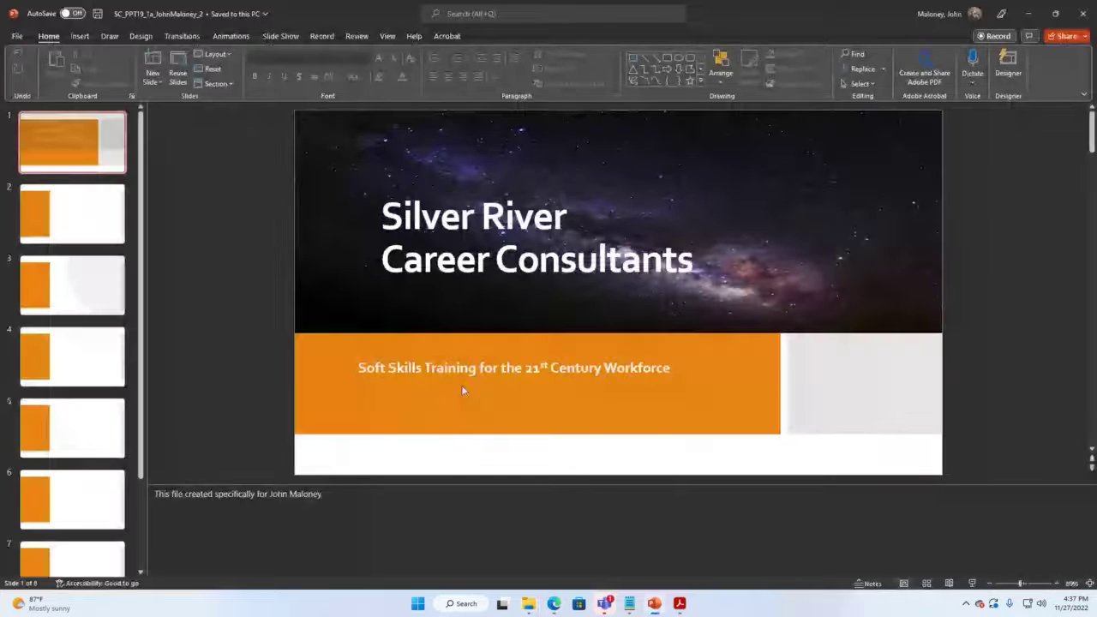
scroll(74, 378, down, 1)
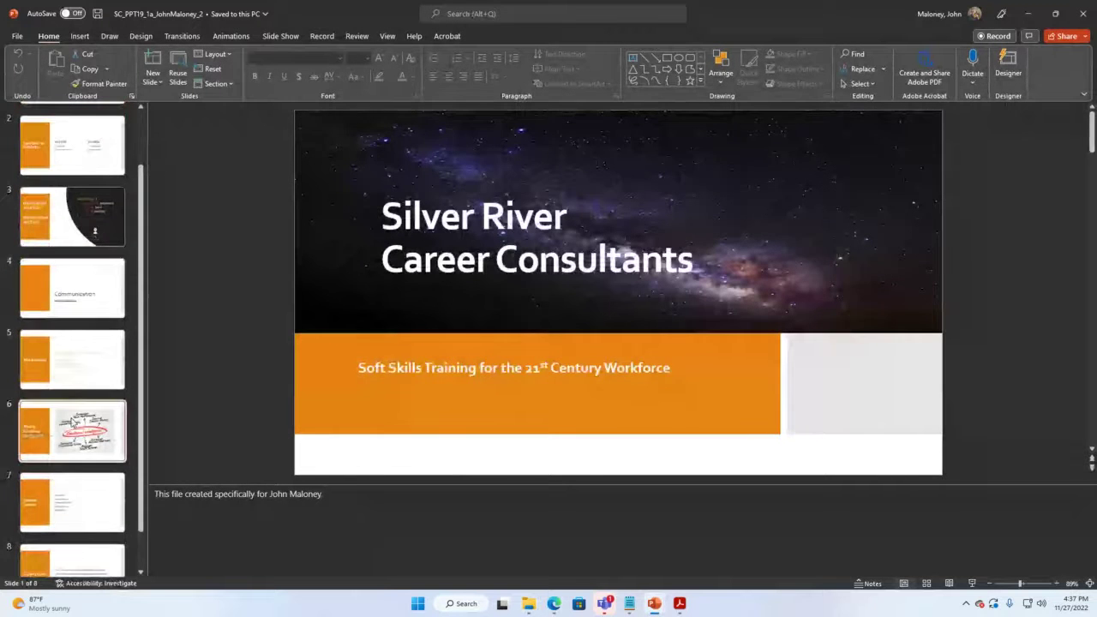
click(74, 421)
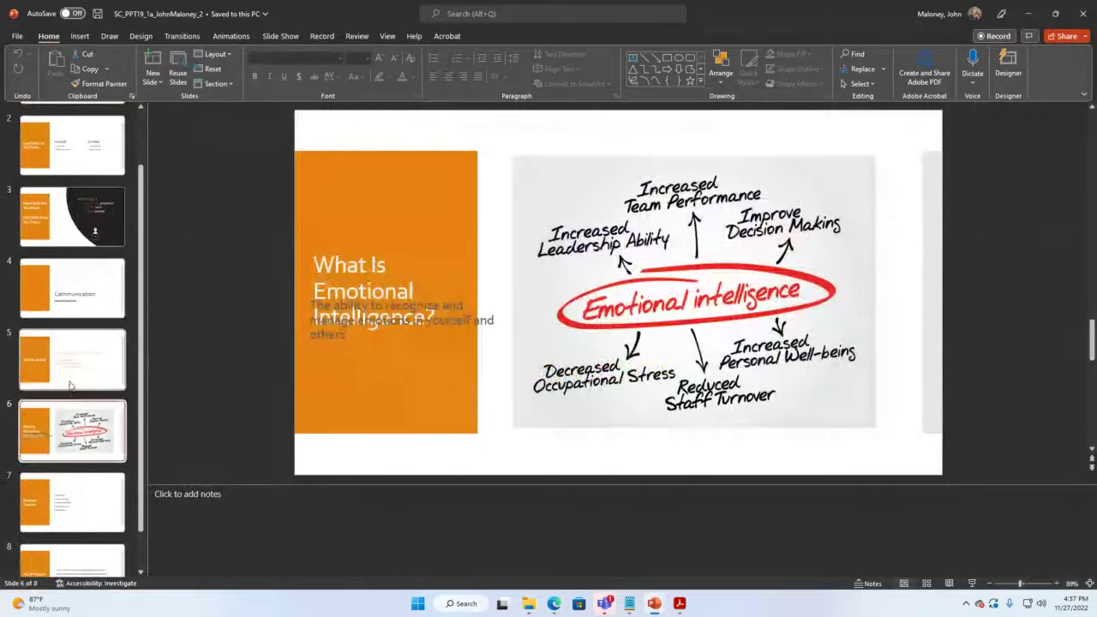
click(73, 381)
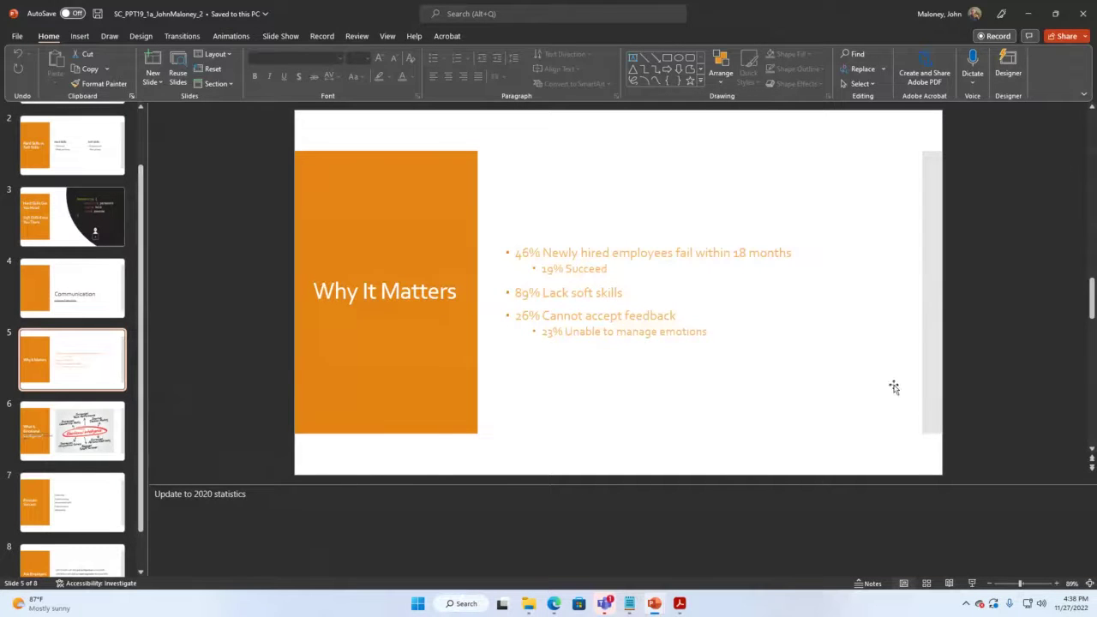
Switch to the graded report presentation and examine the step 6 feedback annotated on its Slide 5, "Why It Matters".
click(657, 607)
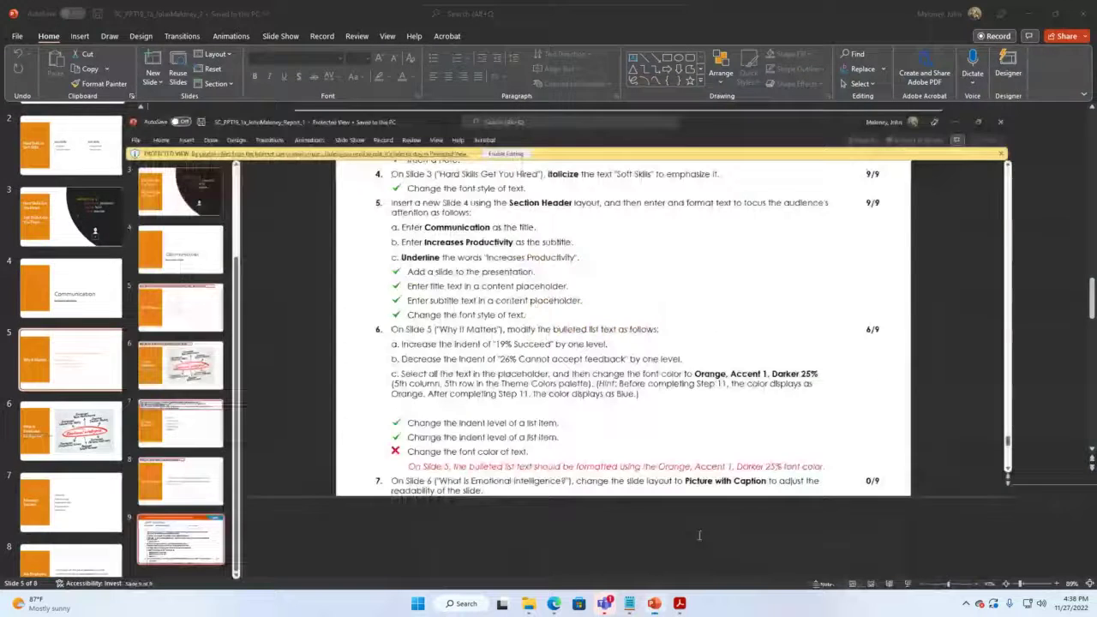
click(699, 535)
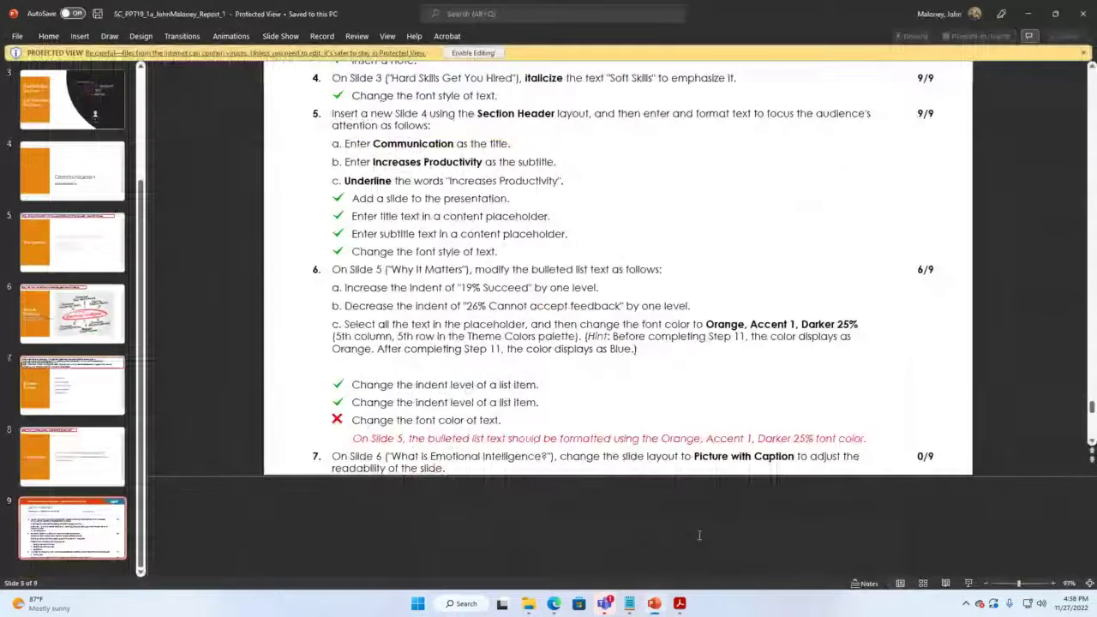
scroll(780, 349, down, 1)
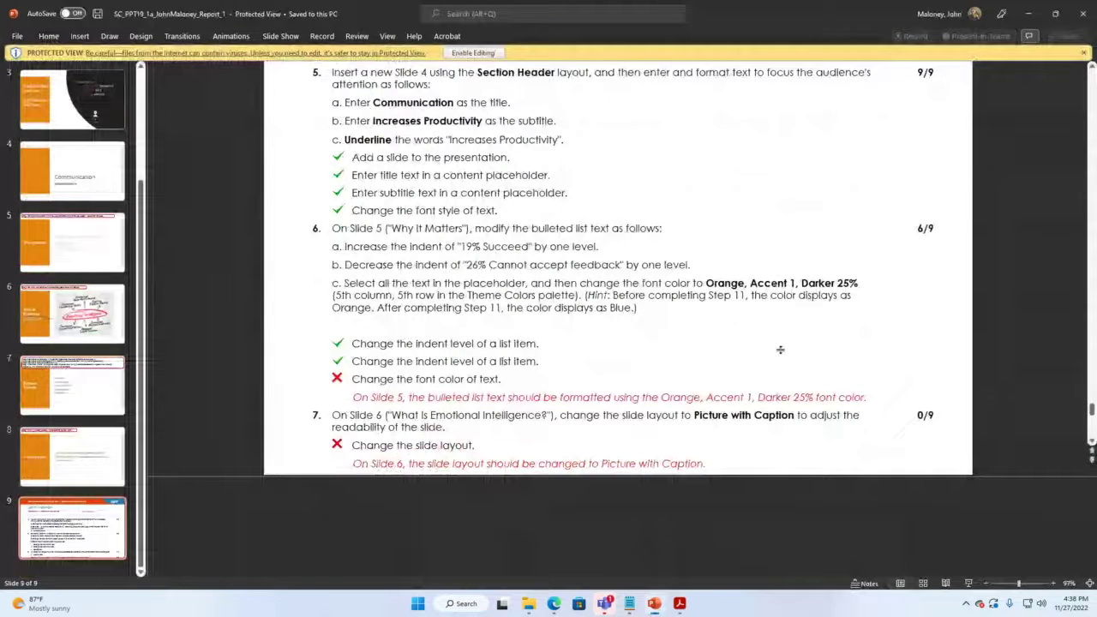
scroll(69, 335, up, 2)
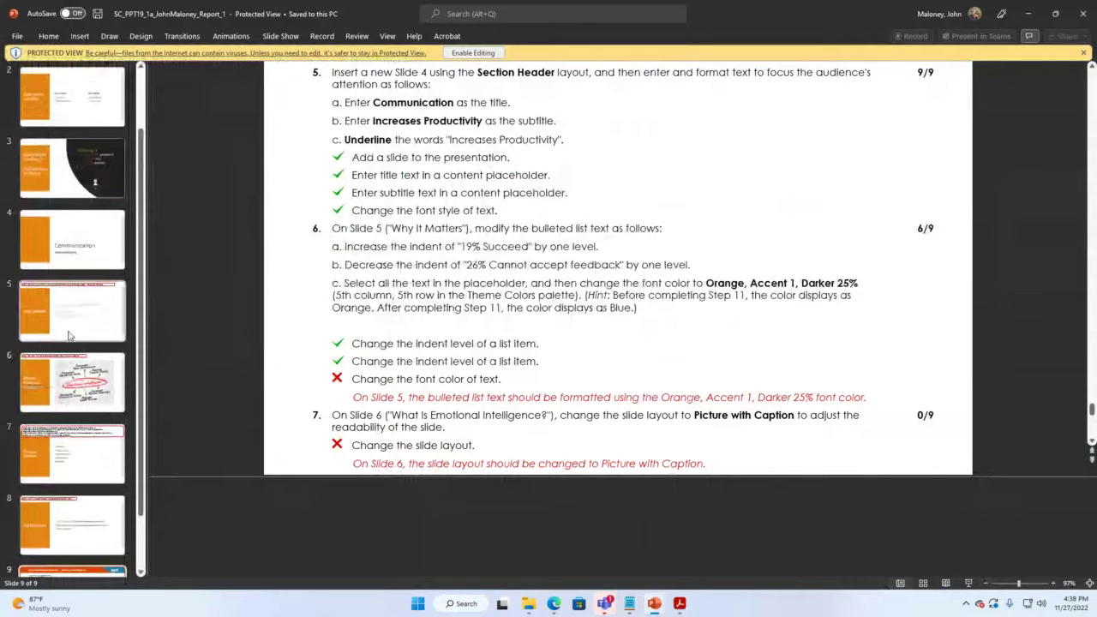
click(69, 335)
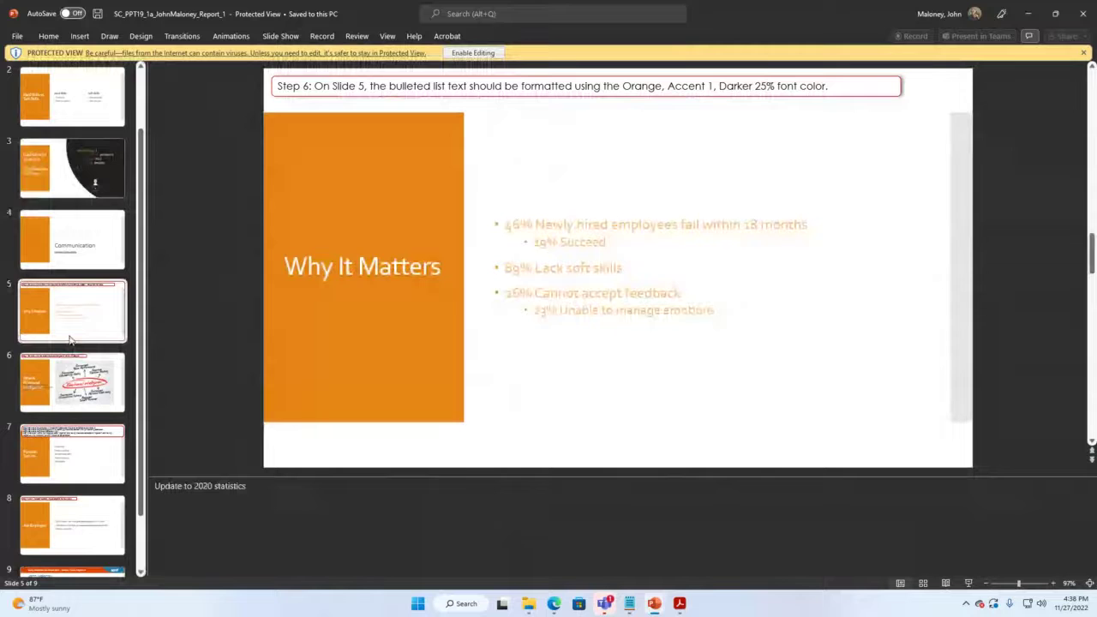
Return to the Graded Summary Report on the last slide and reread the instructions and feedback for steps 6 and 7.
scroll(86, 523, down, 1)
click(88, 535)
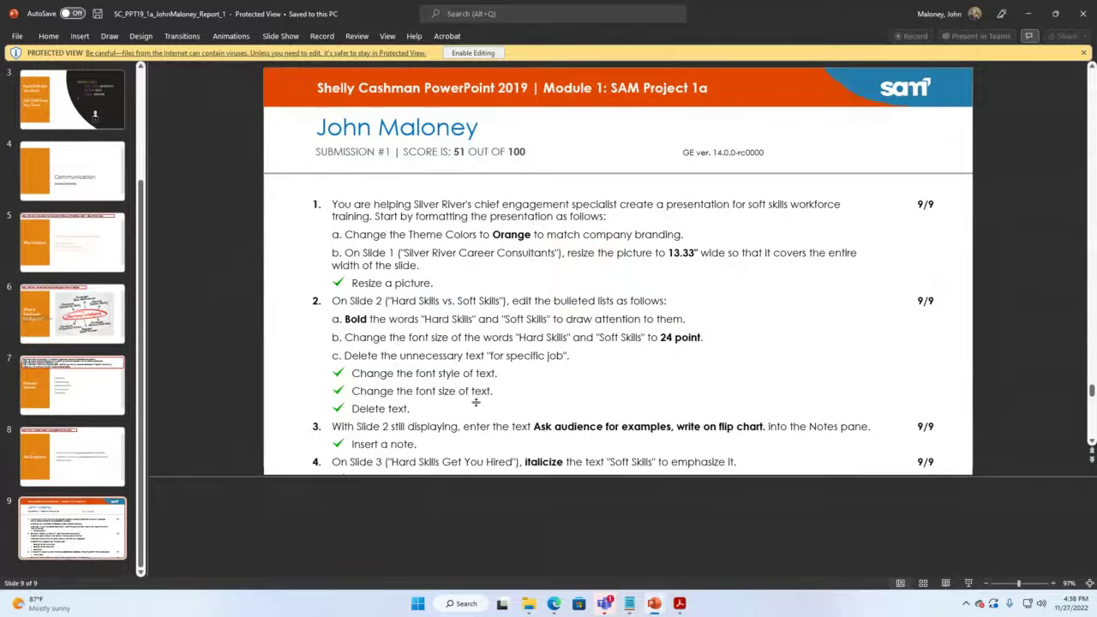
scroll(467, 381, down, 3)
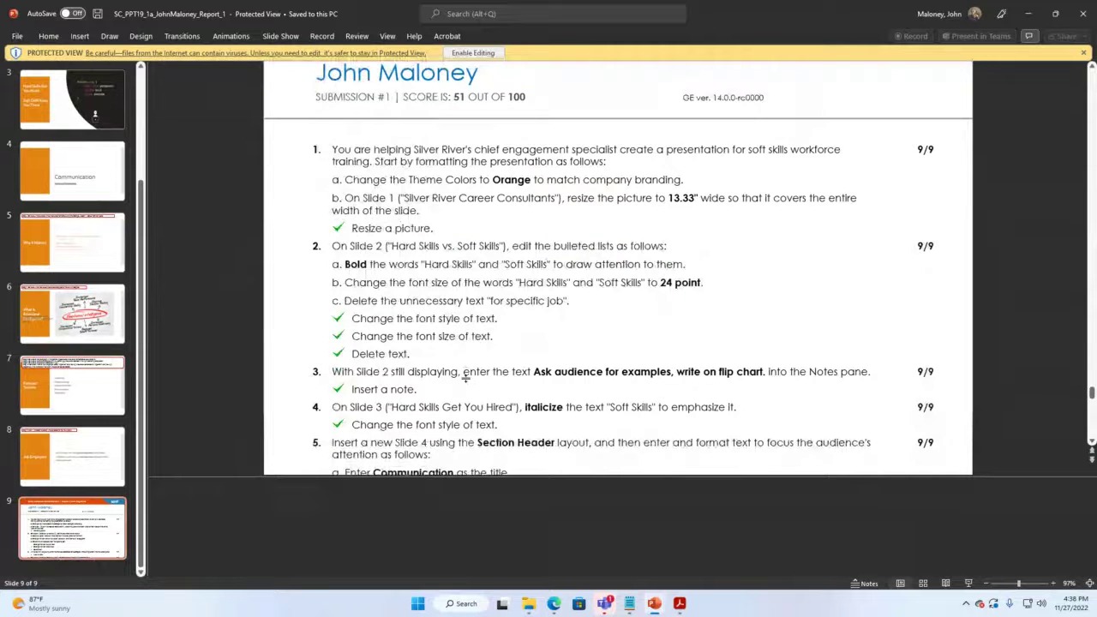
scroll(467, 384, down, 2)
scroll(470, 388, down, 5)
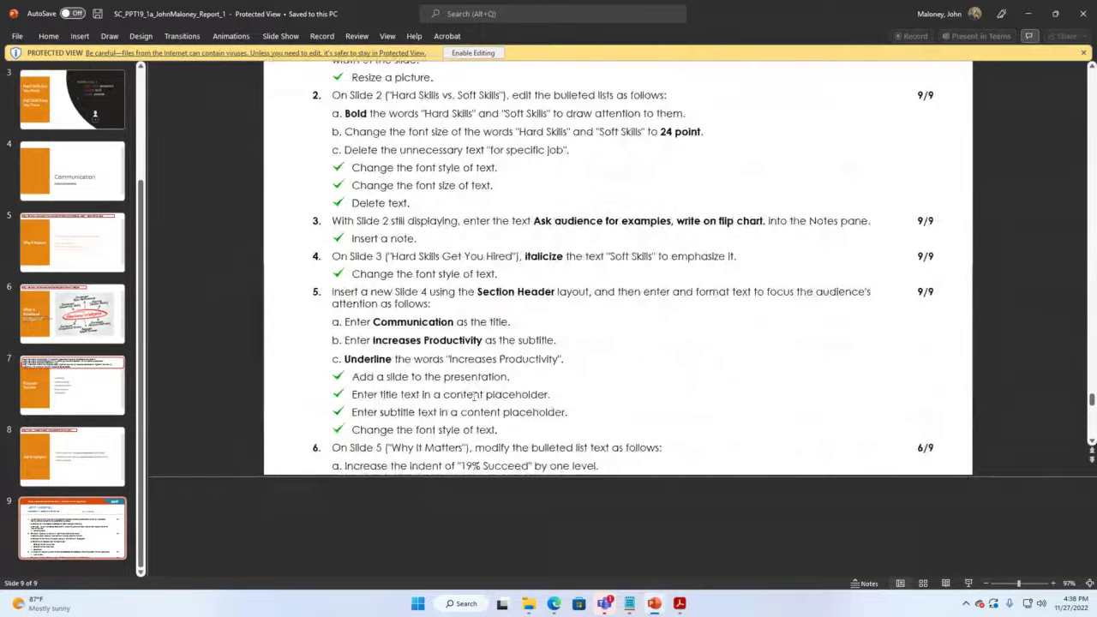
scroll(473, 395, down, 6)
scroll(472, 396, down, 4)
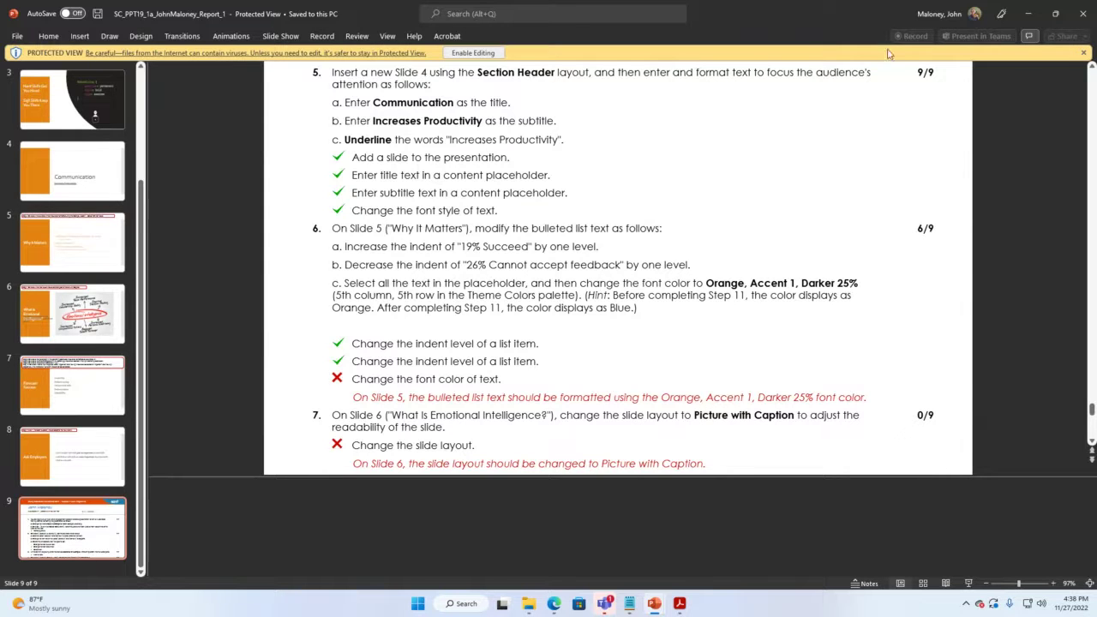
Back in the working presentation, select all the bulleted list text on Slide 5 and open its font color choices.
click(1027, 14)
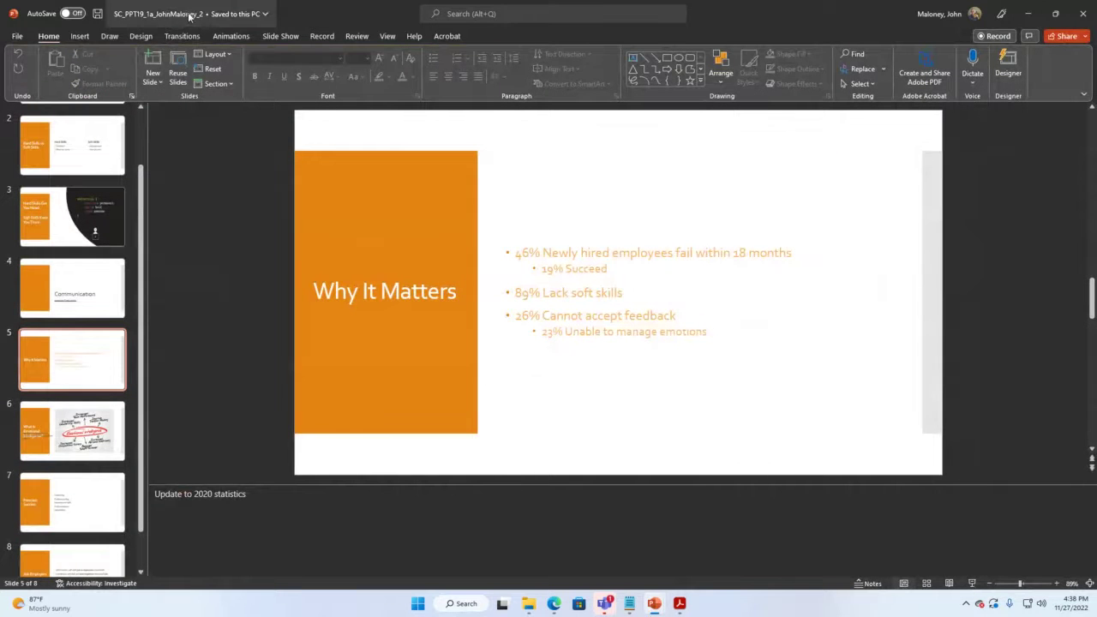
click(564, 330)
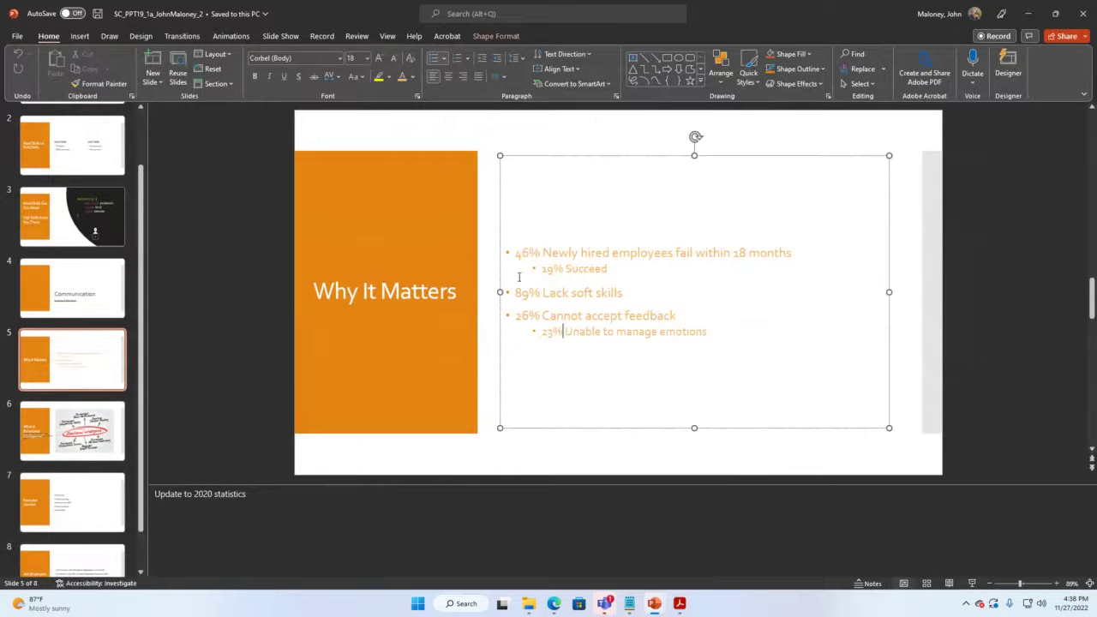
drag(517, 251, 723, 333)
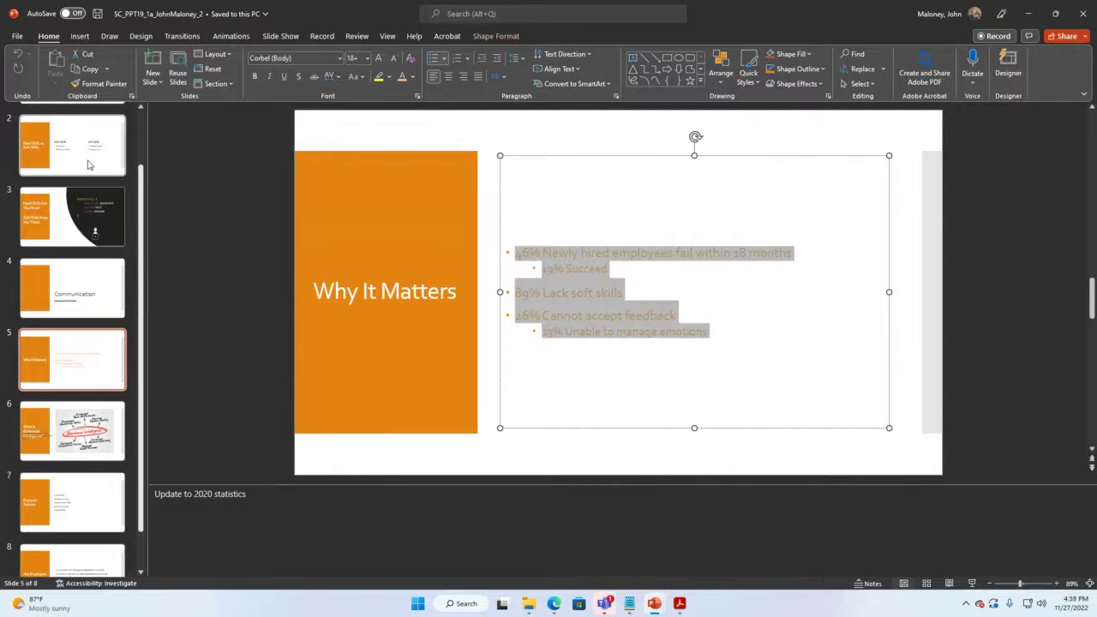
click(414, 78)
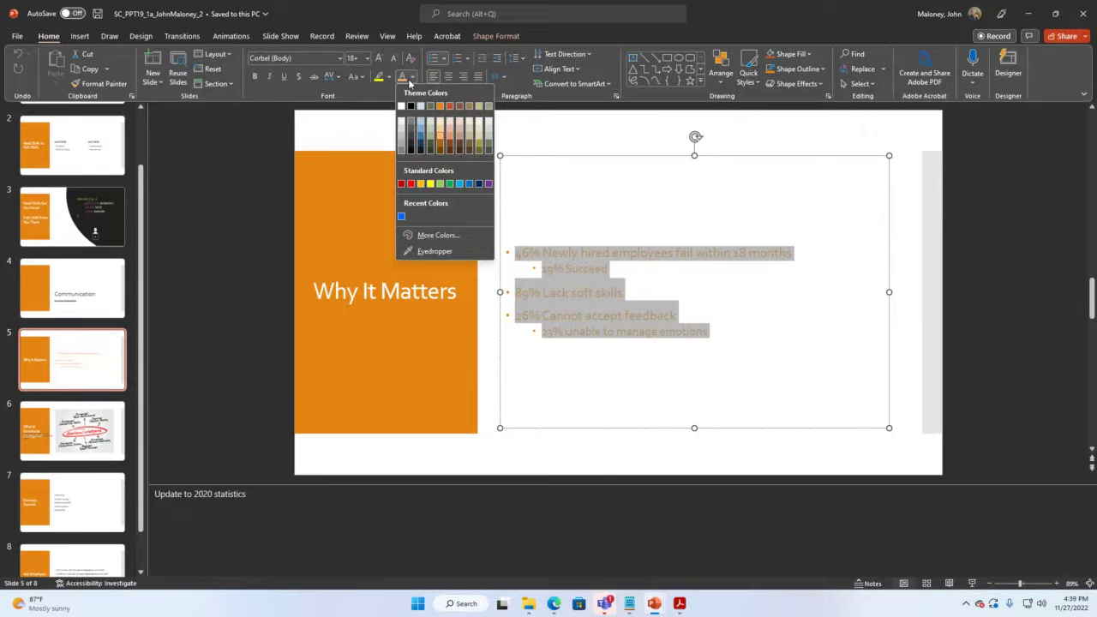